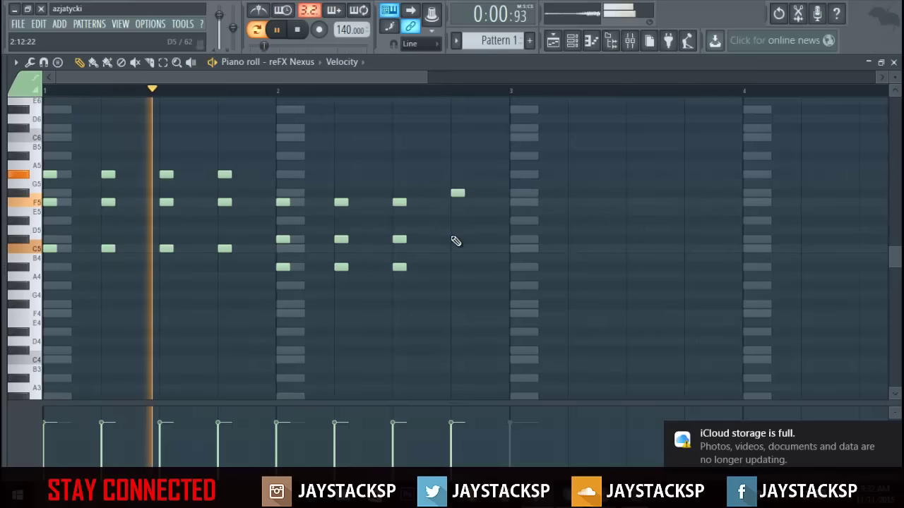
# - Complete the last chord of bar 2 by adding C#5 and A#4 notes beneath its top note
pyautogui.click(456, 240)
pyautogui.click(456, 267)
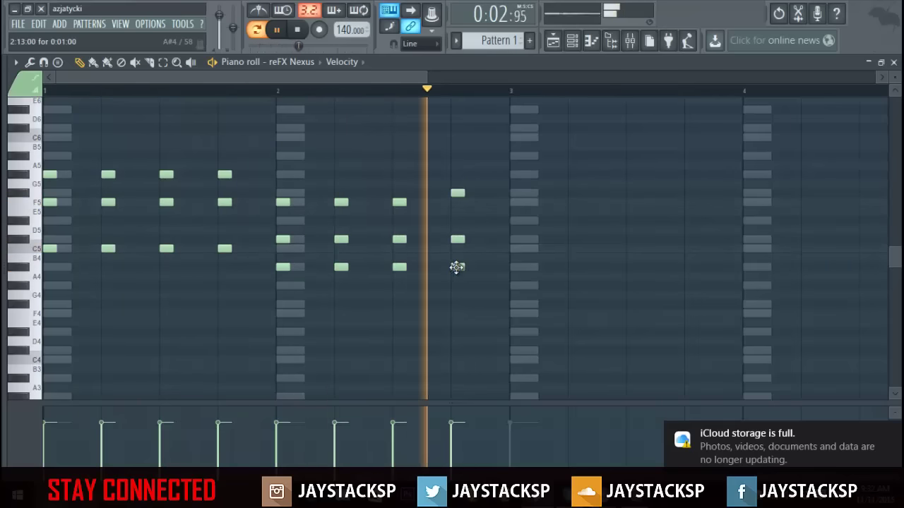
pyautogui.rightClick(457, 267)
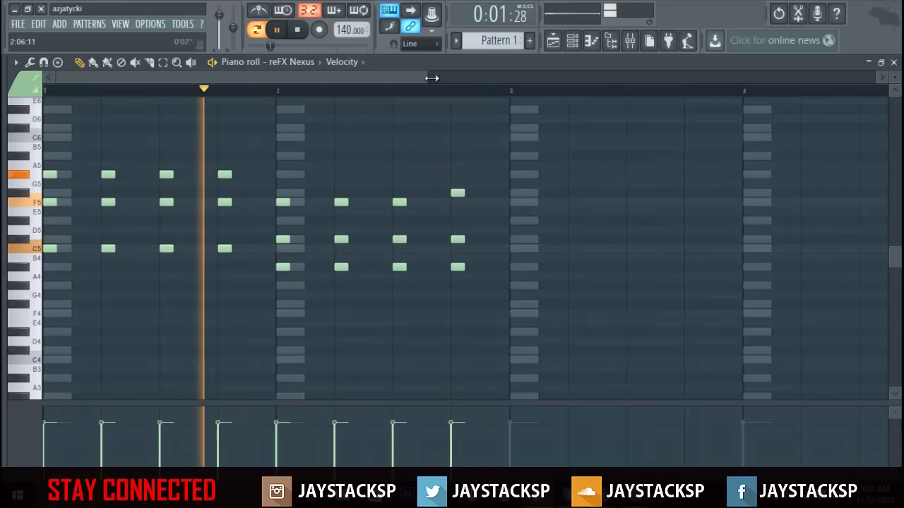
# - Duplicate all notes of the two-bar chord progression and shift the copy into bars 3 and 4
pyautogui.moveTo(426, 76); pyautogui.dragTo(626, 120)
pyautogui.hotkey('ctrl', 'a')
pyautogui.hotkey('ctrl', 'c')
pyautogui.hotkey('ctrl', 'v')
pyautogui.hotkey('shift', 'Right')
pyautogui.hotkey('shift', 'Right')
pyautogui.hotkey('shift', 'Right')
pyautogui.hotkey('shift', 'Right')
pyautogui.hotkey('shift', 'Right')
pyautogui.hotkey('shift', 'Right')
pyautogui.hotkey('shift', 'Right')
pyautogui.hotkey('shift', 'Right')
pyautogui.hotkey('shift', 'Right')
pyautogui.hotkey('shift', 'Right')
pyautogui.hotkey('shift', 'Right')
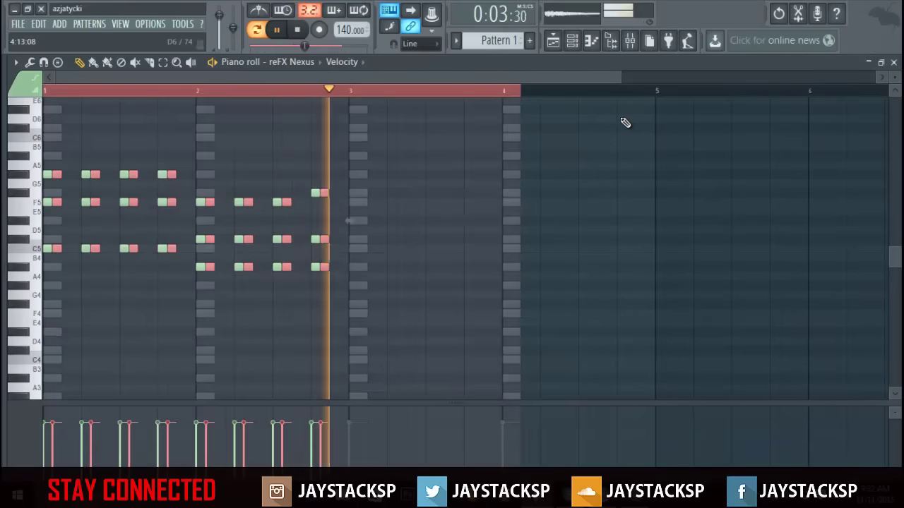
pyautogui.hotkey('shift', 'Right')
pyautogui.hotkey('shift', 'Right')
pyautogui.hotkey('shift', 'Right')
pyautogui.hotkey('shift', 'Right')
pyautogui.hotkey('shift', 'Right')
pyautogui.hotkey('shift', 'Right')
pyautogui.hotkey('shift', 'Right')
pyautogui.hotkey('shift', 'Right')
pyautogui.hotkey('shift', 'Right')
pyautogui.hotkey('shift', 'Right')
pyautogui.hotkey('shift', 'Right')
pyautogui.hotkey('shift', 'Right')
pyautogui.hotkey('shift', 'Right')
pyautogui.hotkey('shift', 'Right')
pyautogui.hotkey('shift', 'Right')
pyautogui.hotkey('shift', 'Right')
pyautogui.hotkey('shift', 'Right')
pyautogui.hotkey('shift', 'Right')
pyautogui.hotkey('shift', 'Right')
pyautogui.hotkey('shift', 'Right')
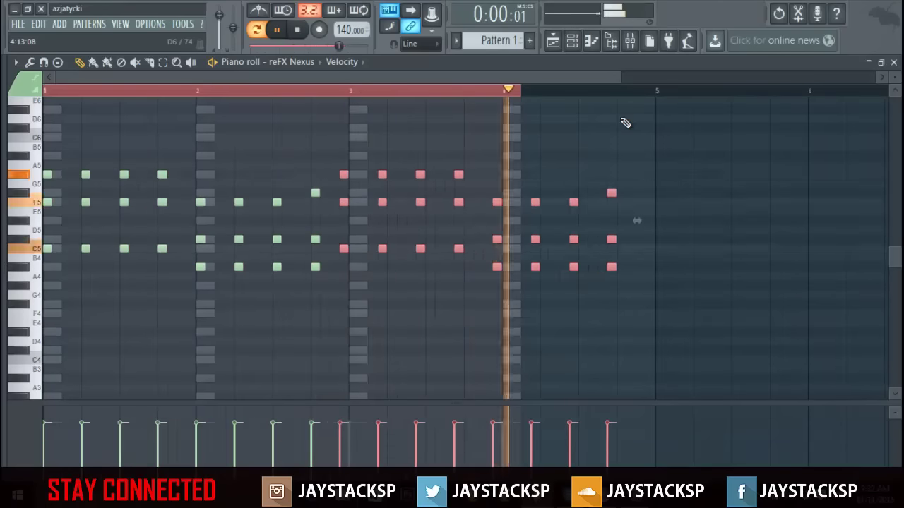
pyautogui.press('space')
# - Add single passing notes on step 15 of the first three bars: D#5 in bar 1, C5 in bar 2 and A#4 in bar 3
pyautogui.click(181, 202)
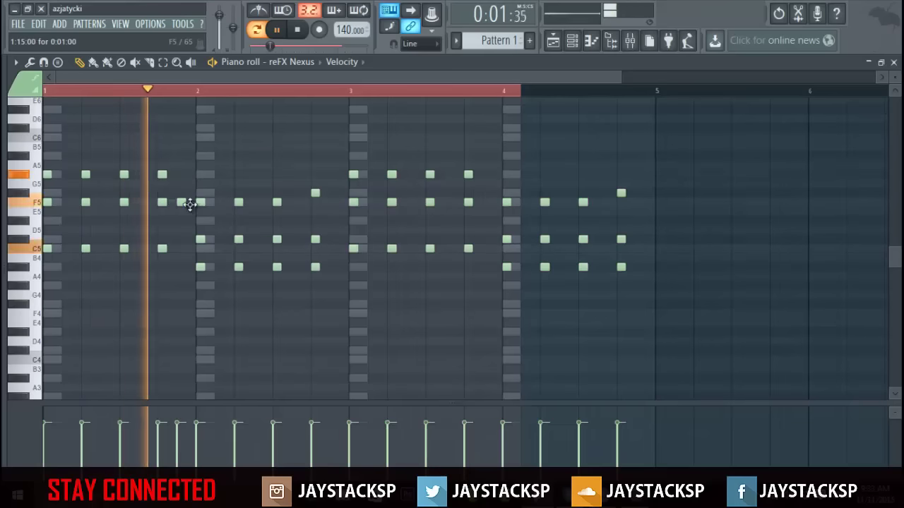
pyautogui.press('space')
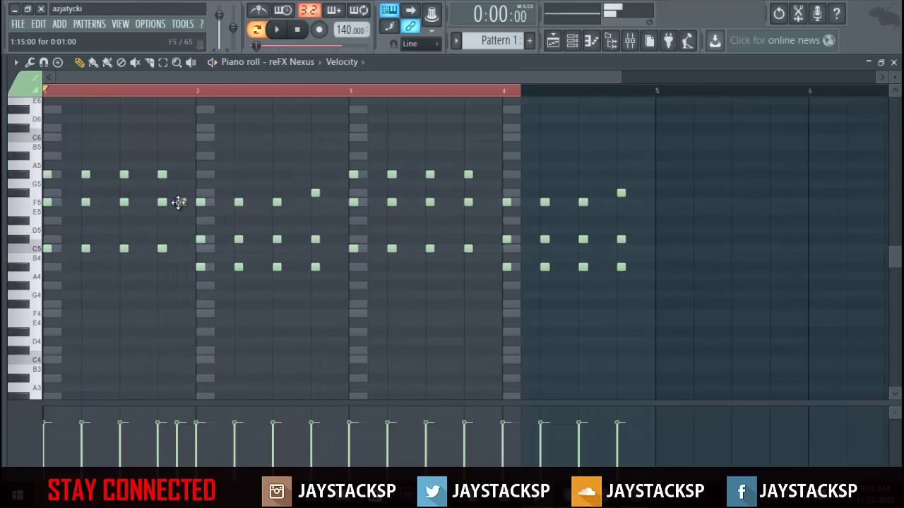
pyautogui.moveTo(178, 210); pyautogui.dragTo(178, 228)
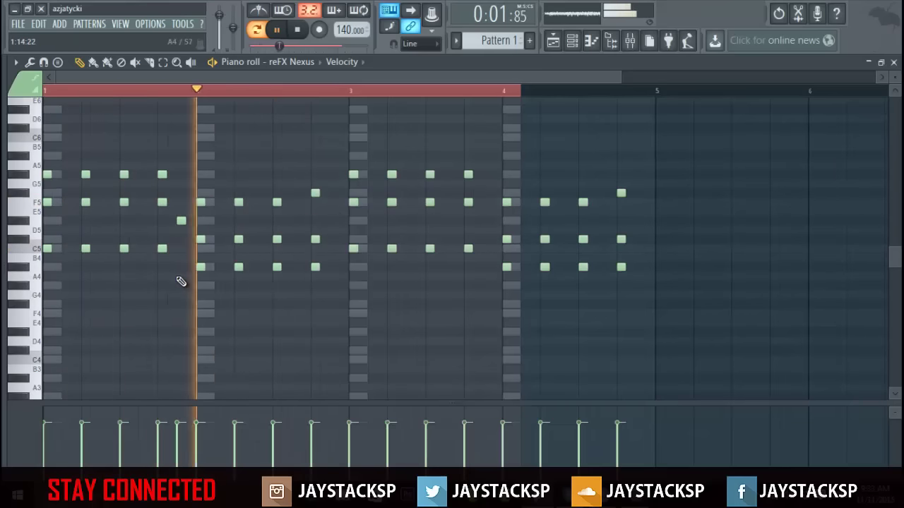
pyautogui.click(333, 248)
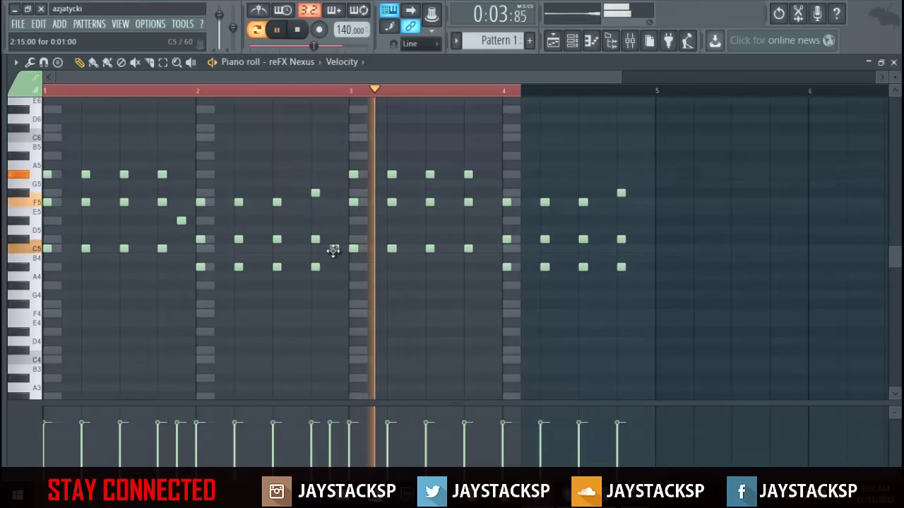
pyautogui.click(487, 266)
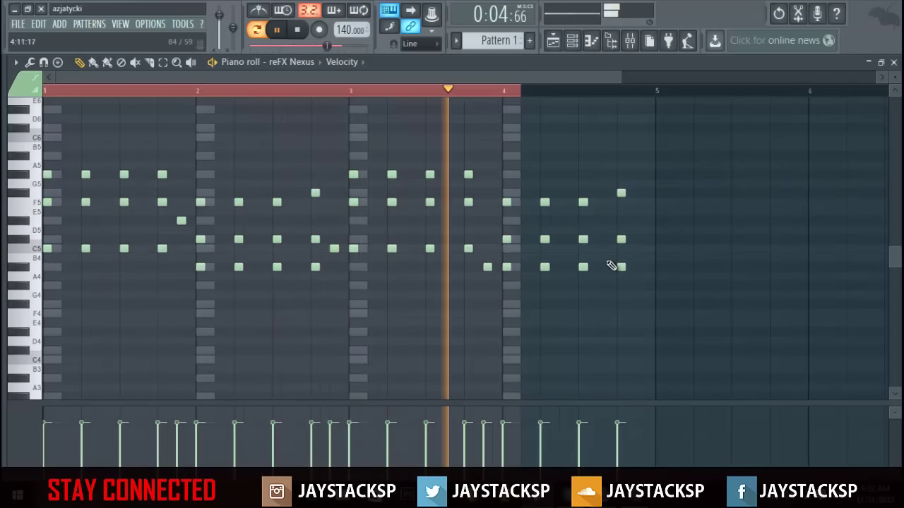
# - Clear the timeline selection and place a C#5 and A#4 note pair on step 15 of bar 4
pyautogui.click(502, 92)
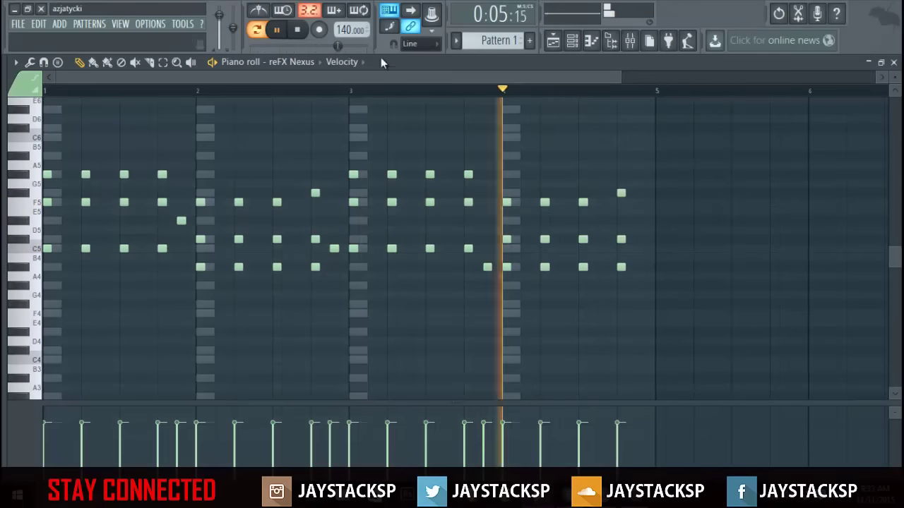
pyautogui.click(298, 31)
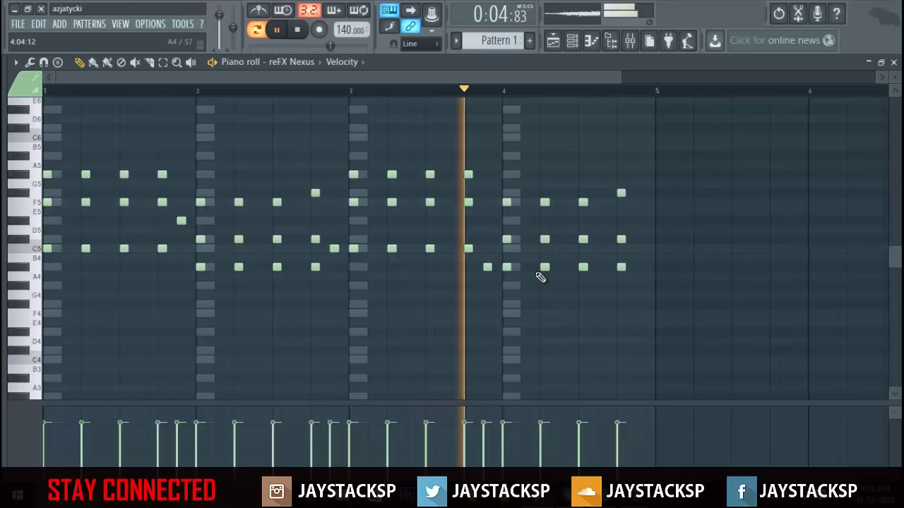
pyautogui.click(639, 267)
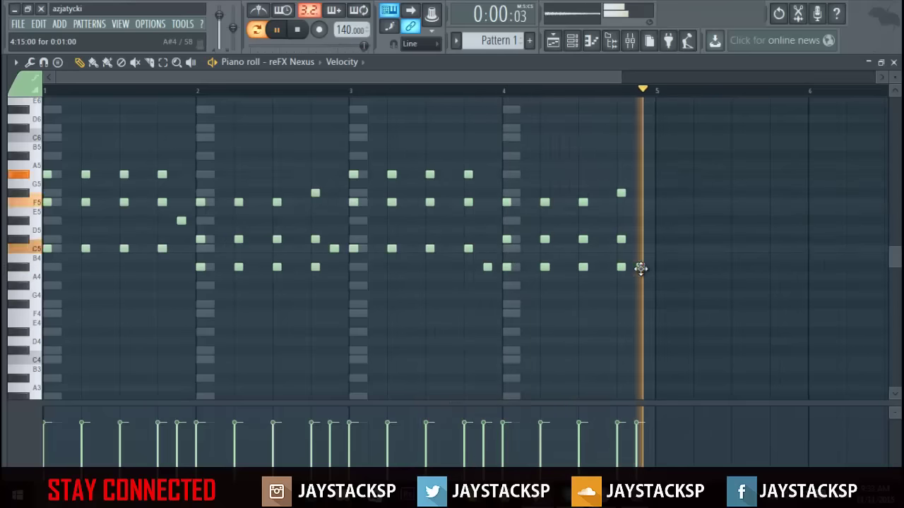
pyautogui.moveTo(640, 268); pyautogui.dragTo(639, 220)
pyautogui.click(645, 240)
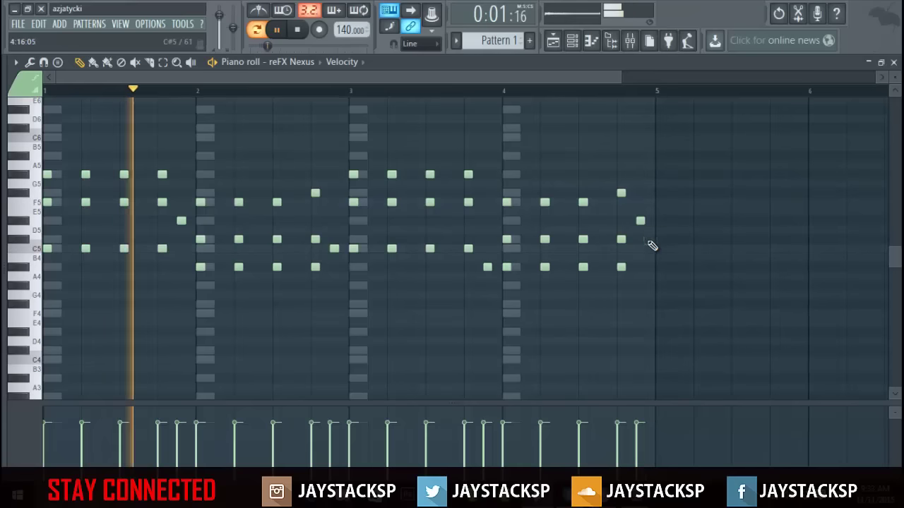
pyautogui.rightClick(650, 240)
pyautogui.click(641, 266)
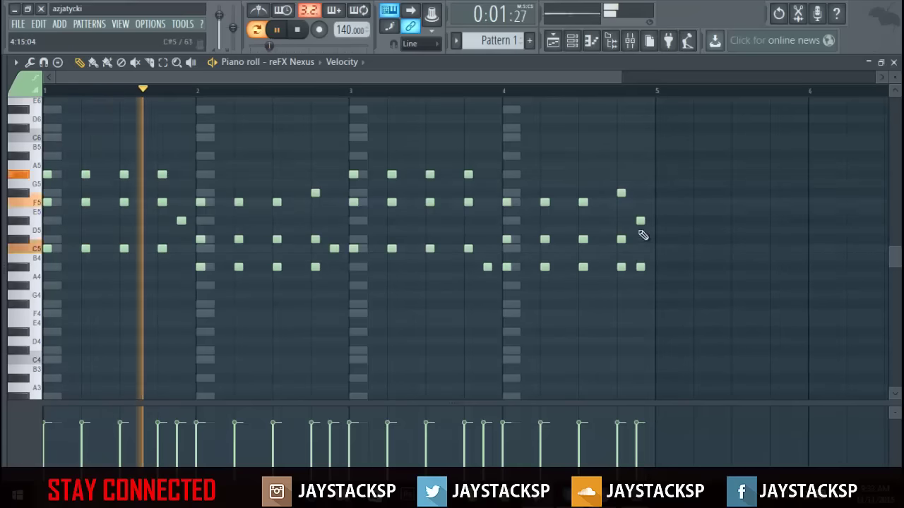
pyautogui.press('space')
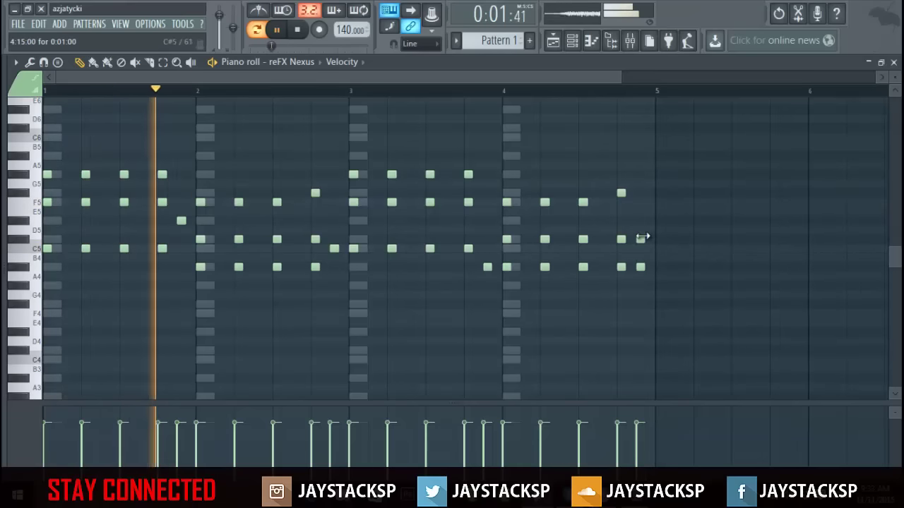
# - Rework the closing notes on step 15 of bar 4 into A#4 and G4, and play the pattern back
pyautogui.click(637, 286)
pyautogui.moveTo(636, 292); pyautogui.dragTo(640, 302)
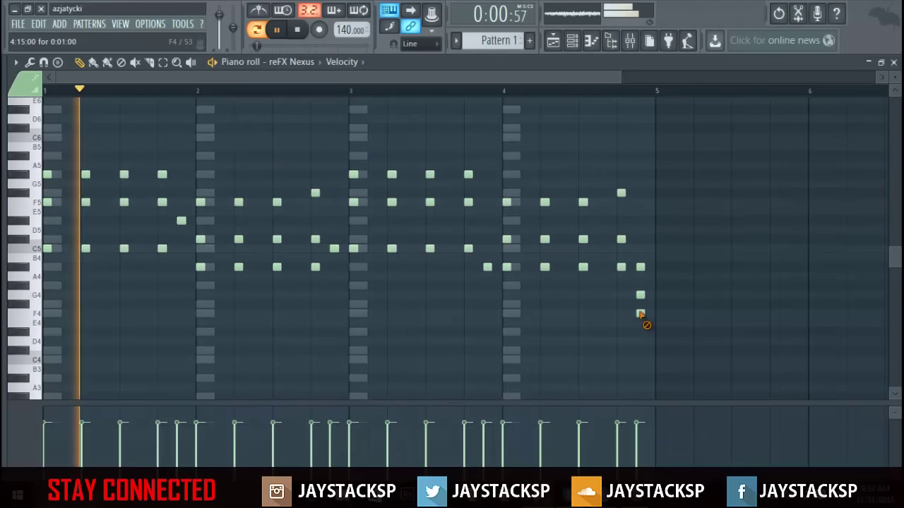
pyautogui.press('space')
pyautogui.press('space')
# - Add a second reFX Nexus channel and load its AR Beautiful Arp preset from the Royale Beatz Vol. 1 category
pyautogui.click(893, 63)
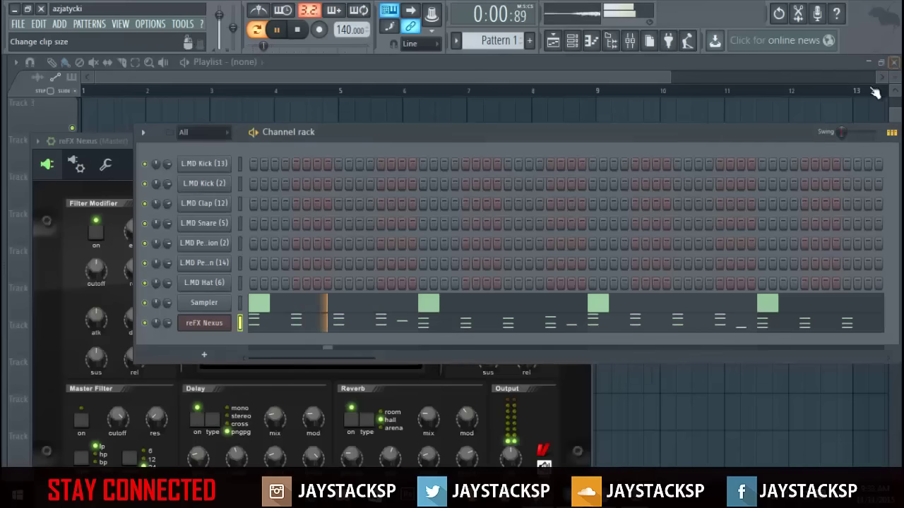
pyautogui.click(201, 358)
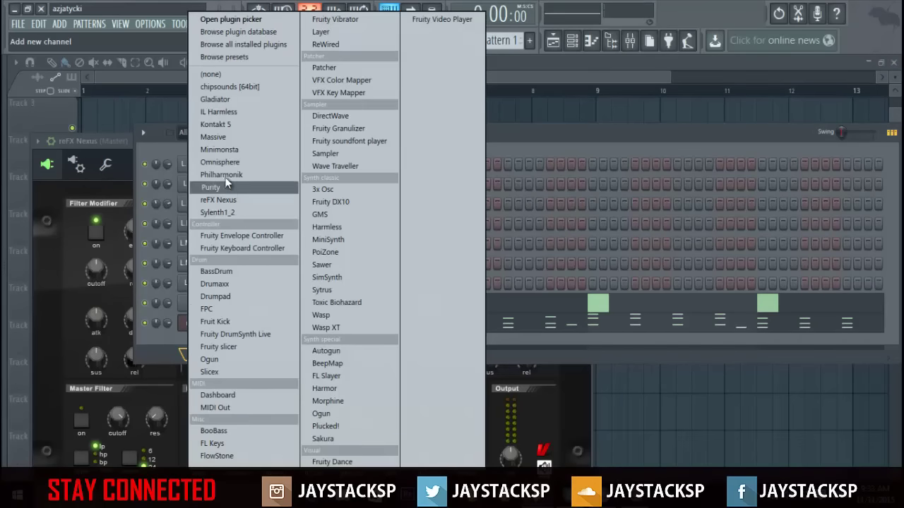
pyautogui.click(219, 201)
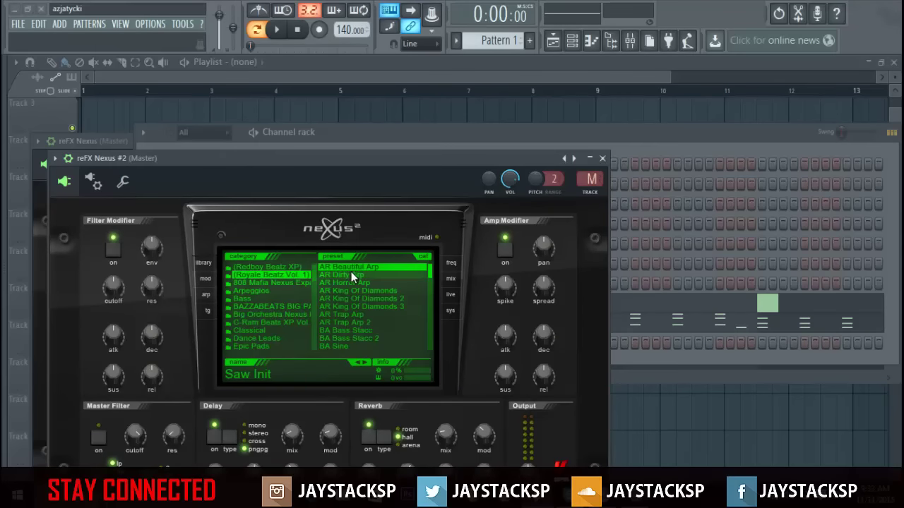
pyautogui.click(650, 136)
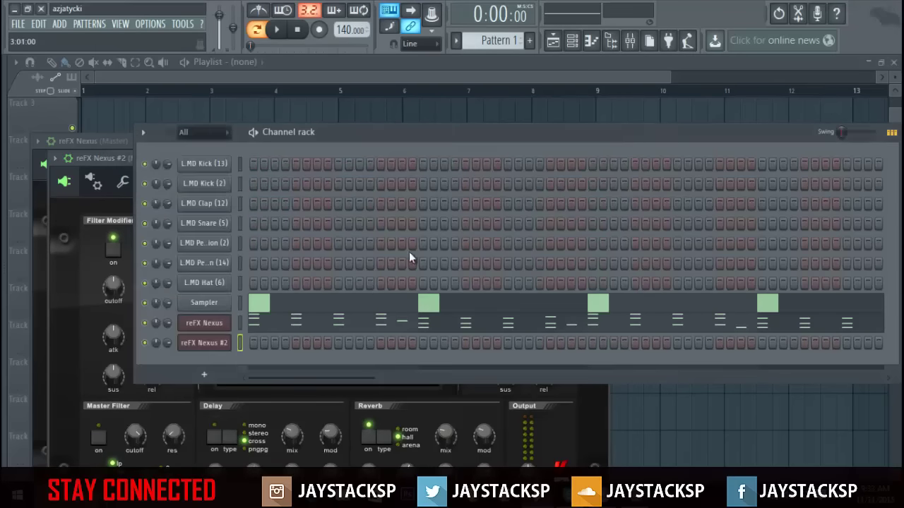
# - In the second Nexus channel's piano roll, draw full-bar chords: G#5, F5, C5 in bar 1 and F5, C#5, A#4 in bar 2
pyautogui.rightClick(223, 340)
pyautogui.click(254, 343)
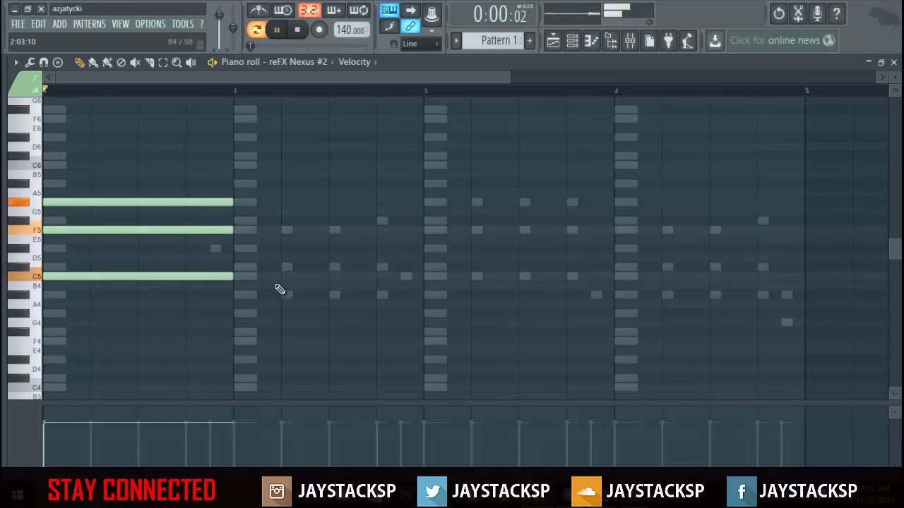
pyautogui.click(240, 230)
pyautogui.click(234, 267)
pyautogui.click(236, 295)
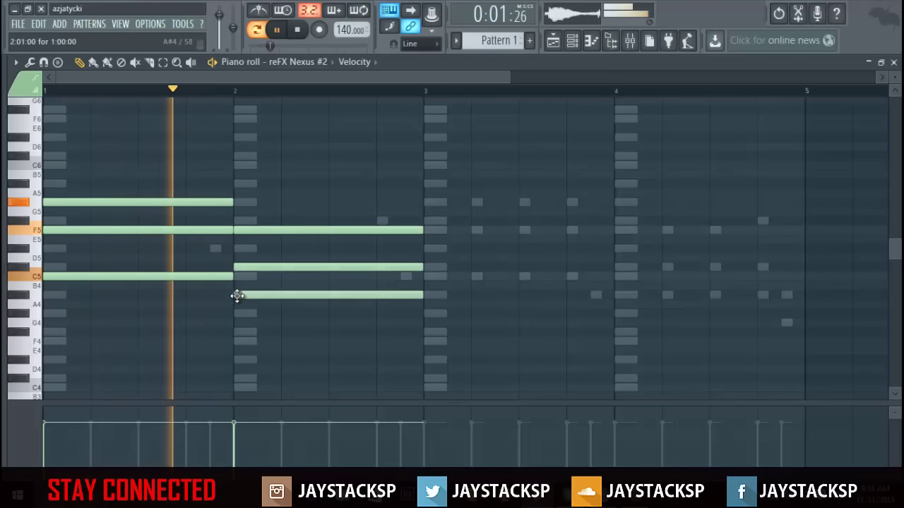
# - Draw a full-bar chord of G#5, F5 and C5 in bar 3 and check the playback
pyautogui.click(433, 203)
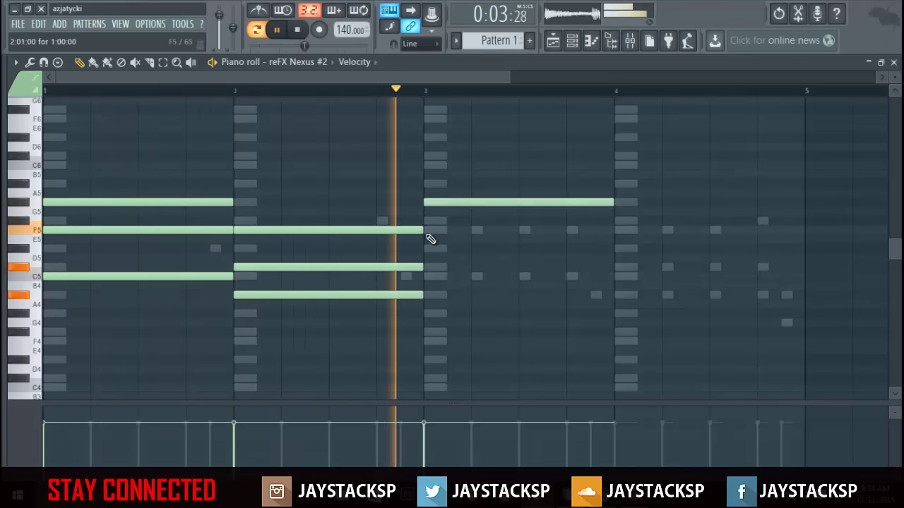
pyautogui.click(428, 239)
pyautogui.moveTo(445, 226); pyautogui.dragTo(444, 229)
pyautogui.click(432, 277)
pyautogui.press('space')
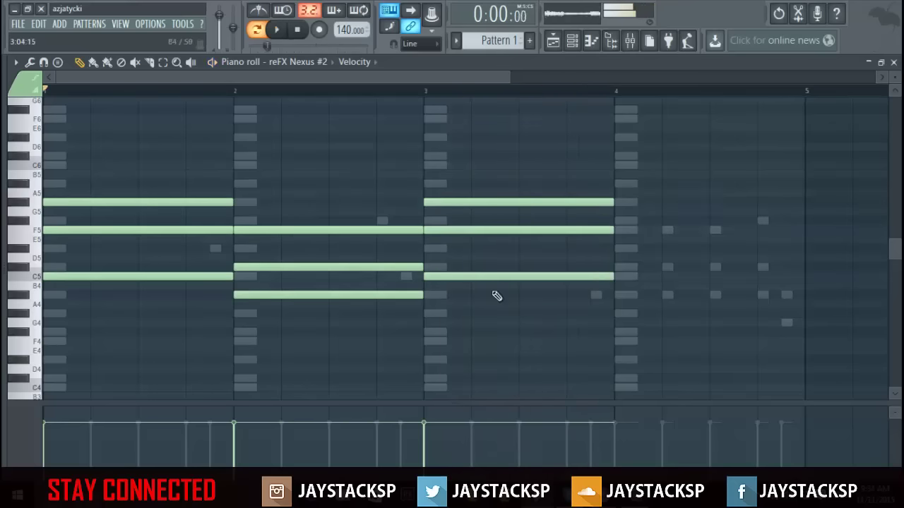
# - Draw a full-bar chord of F5, C#5 and A#4 in bar 4 and close the piano roll
pyautogui.click(620, 231)
pyautogui.click(623, 268)
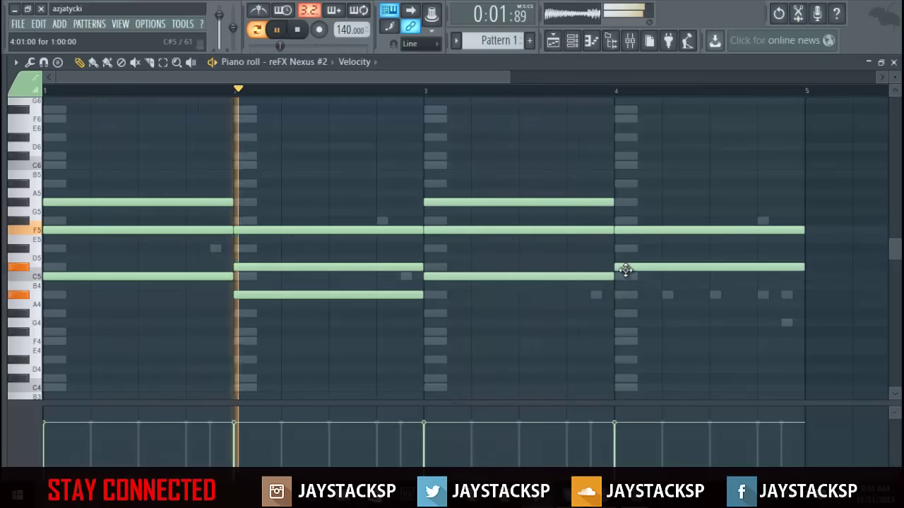
pyautogui.click(617, 298)
pyautogui.click(893, 62)
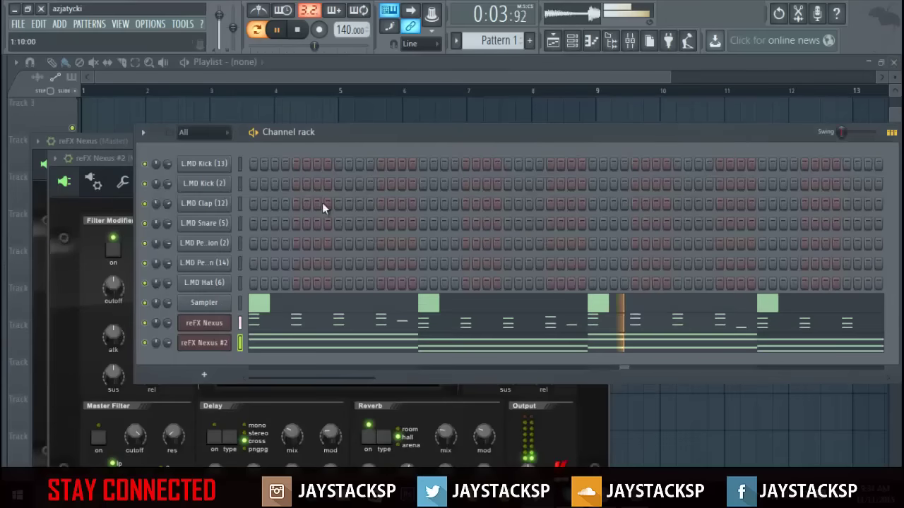
# - Audition arpeggio presets on the second Nexus channel, including AR Trap Arp, and load AR Trap Arp 2
pyautogui.click(211, 342)
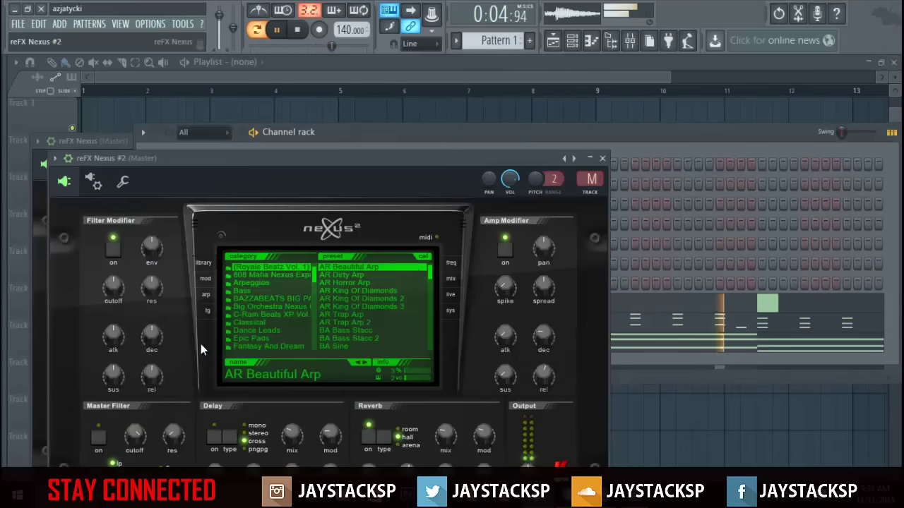
pyautogui.click(381, 308)
pyautogui.click(354, 313)
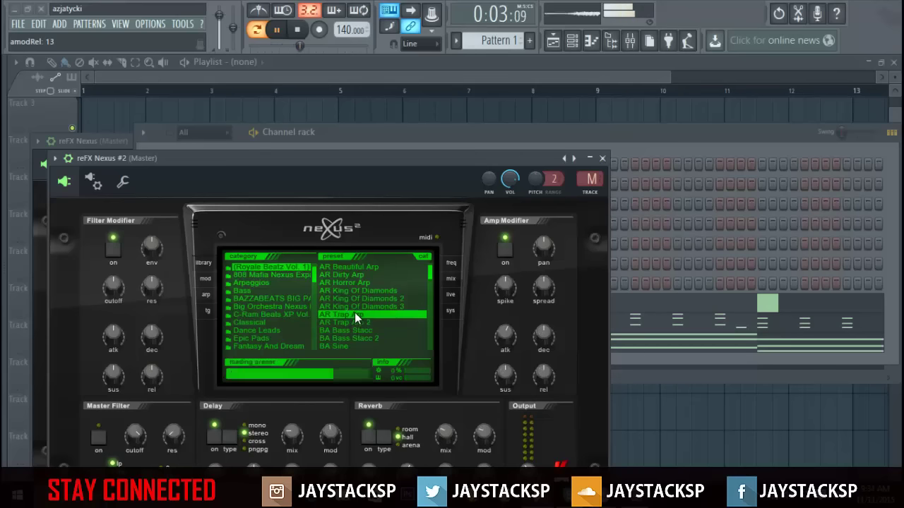
pyautogui.click(636, 138)
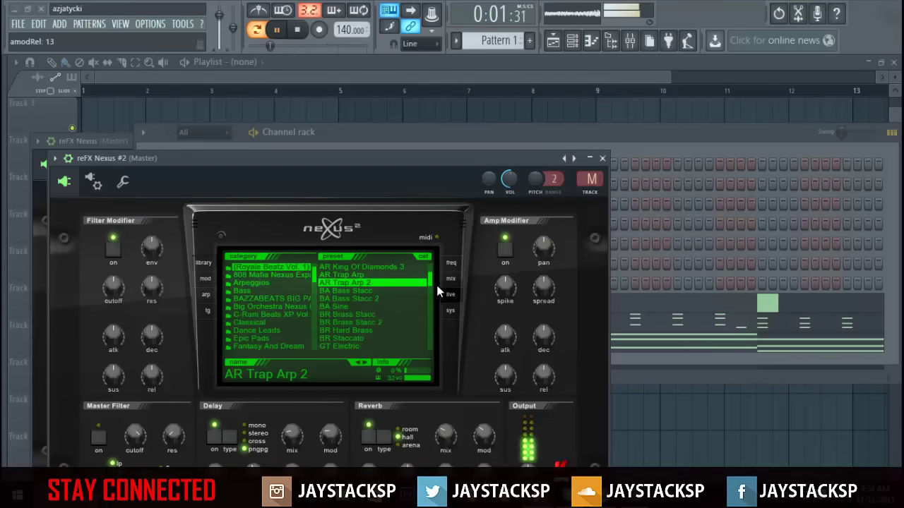
pyautogui.click(630, 360)
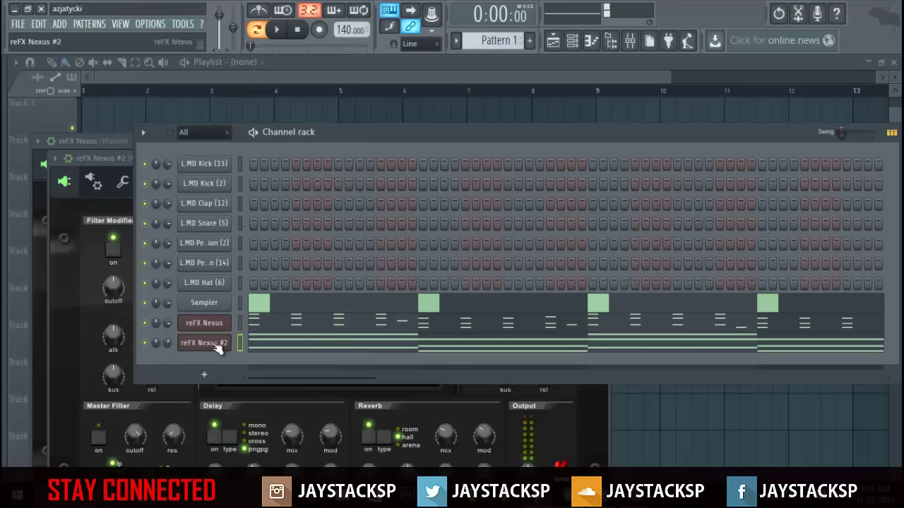
# - Add a Purity channel and load the Fat Draken 2 preset from its Lead Synth category
pyautogui.click(202, 375)
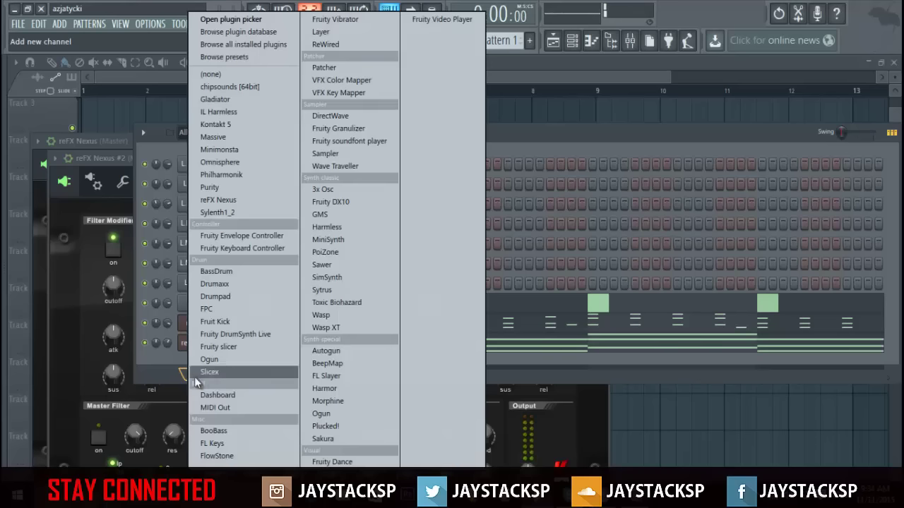
pyautogui.click(236, 194)
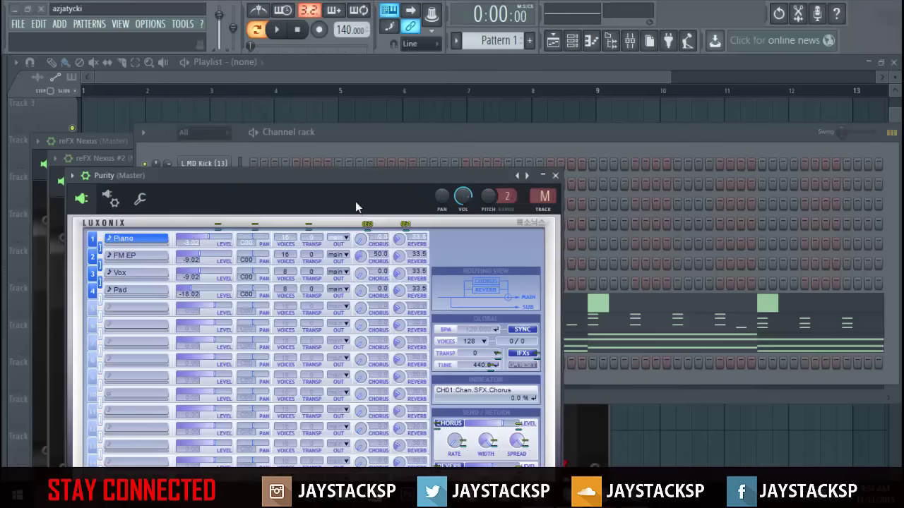
pyautogui.moveTo(383, 183); pyautogui.dragTo(508, 83)
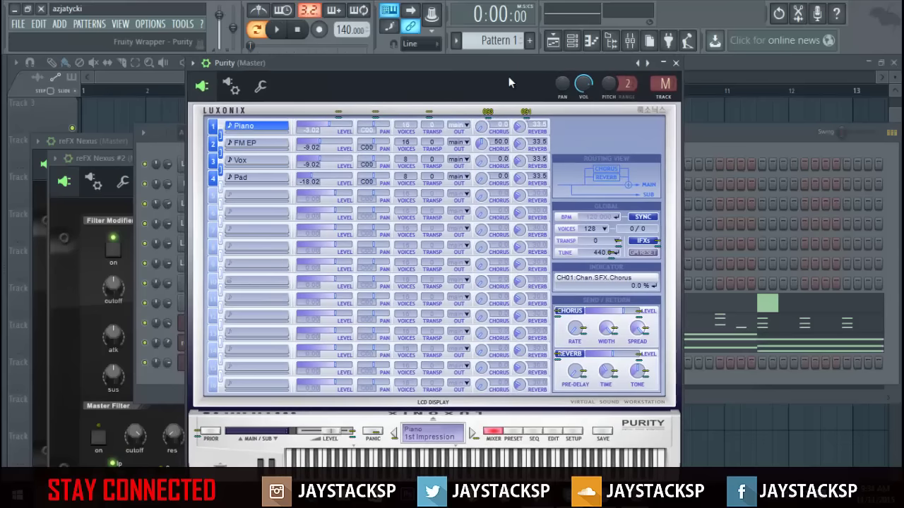
pyautogui.click(510, 433)
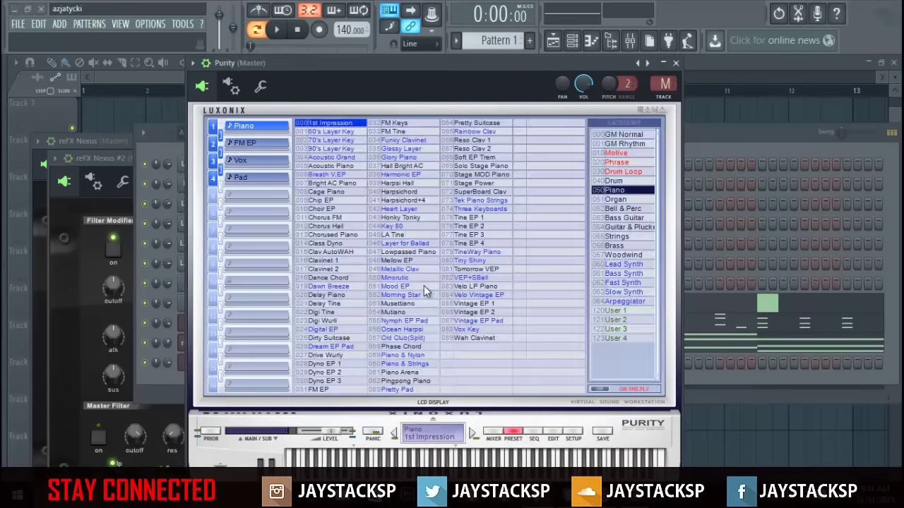
pyautogui.click(622, 283)
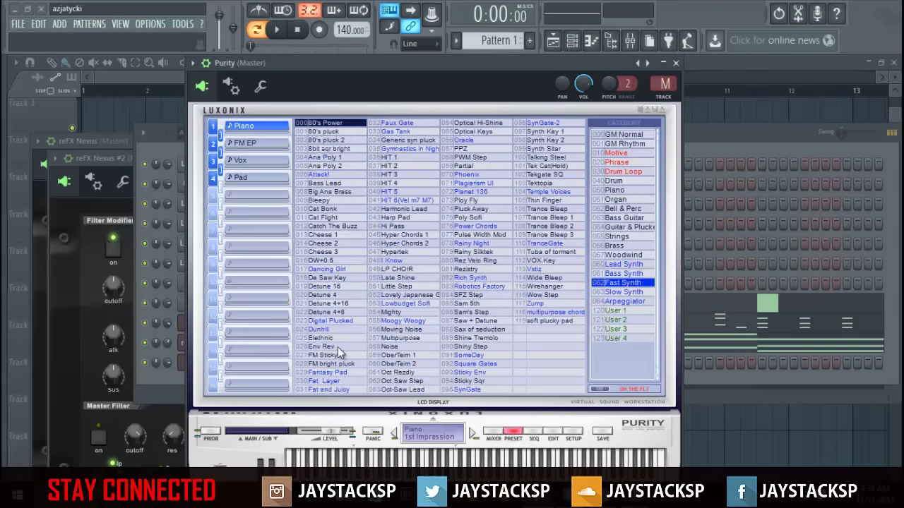
pyautogui.click(621, 264)
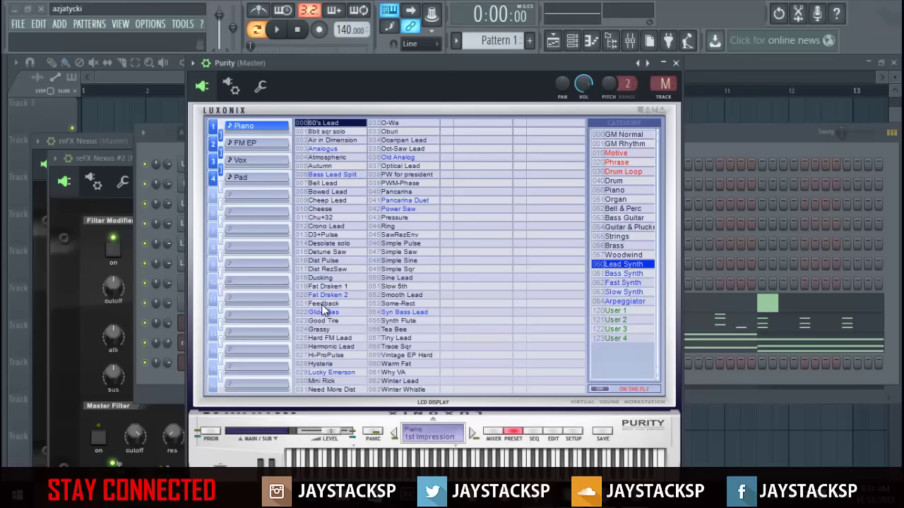
pyautogui.click(721, 388)
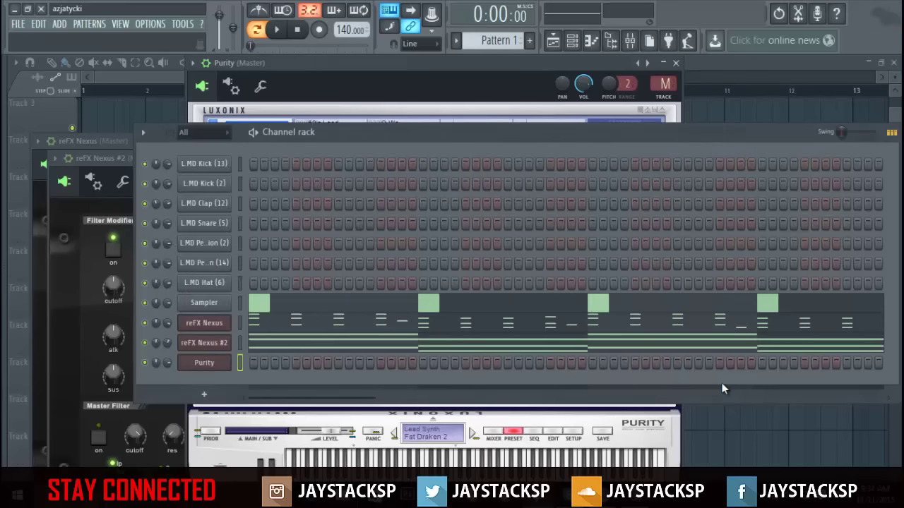
# - In Purity's piano roll, draw overlapping quarter-bar notes C#5, F5 and G#5 rising through the second half of bar 2
pyautogui.rightClick(200, 366)
pyautogui.click(258, 358)
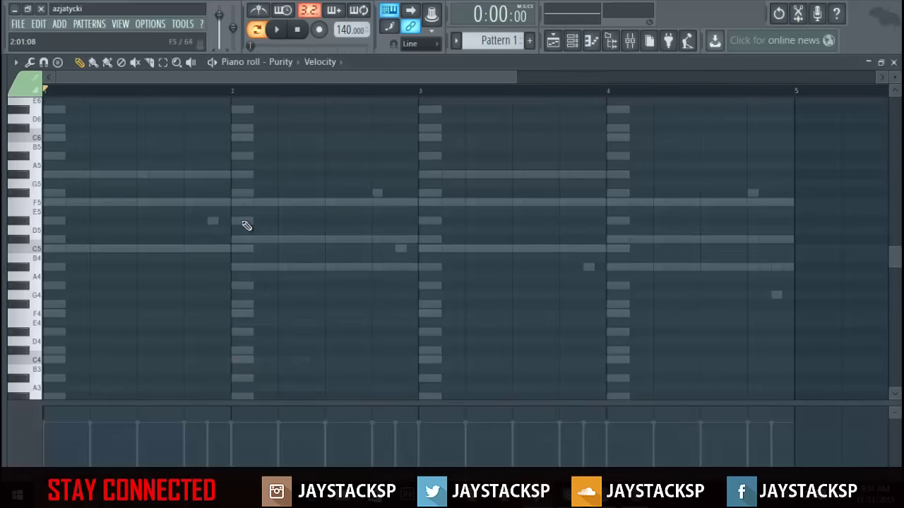
pyautogui.click(237, 242)
pyautogui.press('space')
pyautogui.moveTo(423, 245); pyautogui.dragTo(365, 242)
pyautogui.click(351, 204)
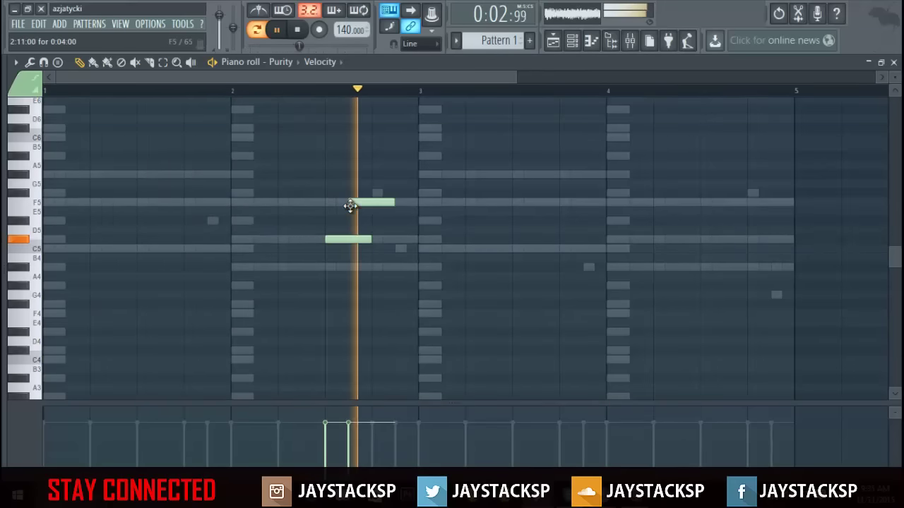
pyautogui.click(396, 174)
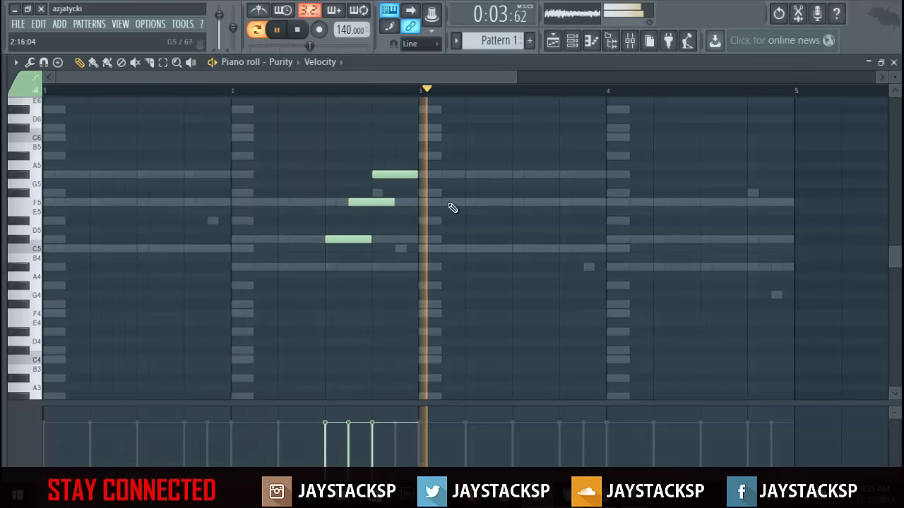
# - Draw overlapping quarter-bar notes A#4, C#5 and F5 rising through the second half of bar 4
pyautogui.click(716, 267)
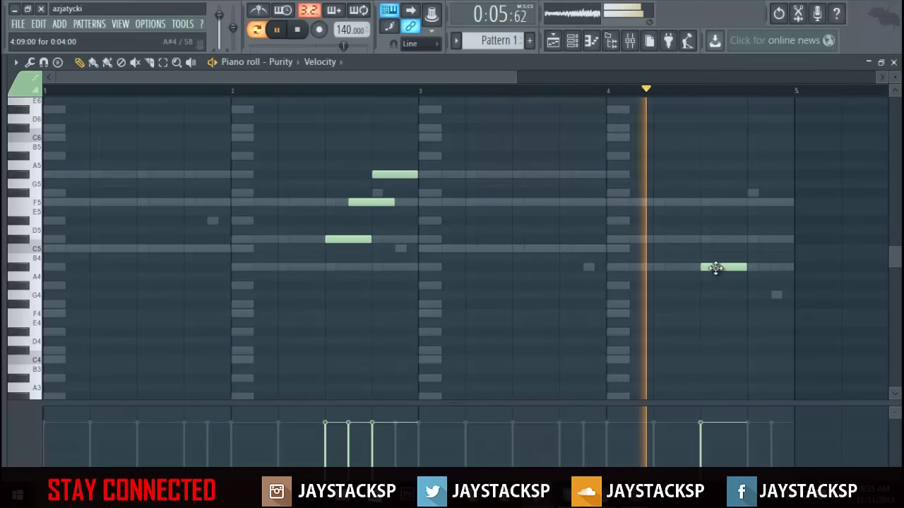
pyautogui.click(751, 239)
pyautogui.click(752, 202)
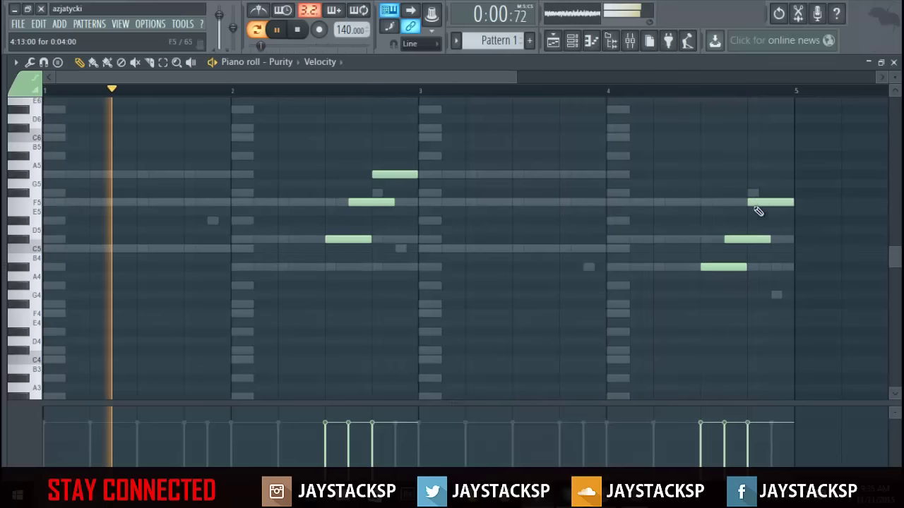
# - Add a short C#5 note near the end of bar 2 and a short A#4 near the end of bar 4, and close the piano roll
pyautogui.click(388, 239)
pyautogui.moveTo(423, 238); pyautogui.dragTo(394, 239)
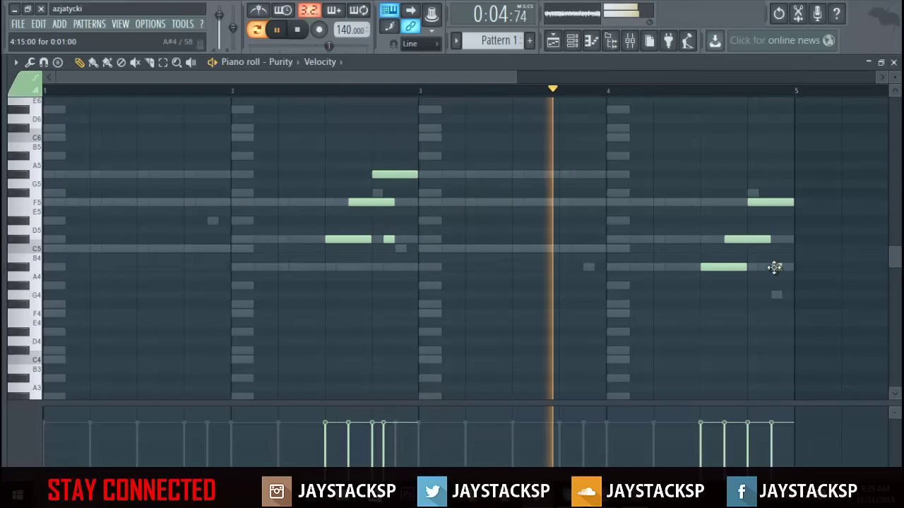
pyautogui.click(776, 267)
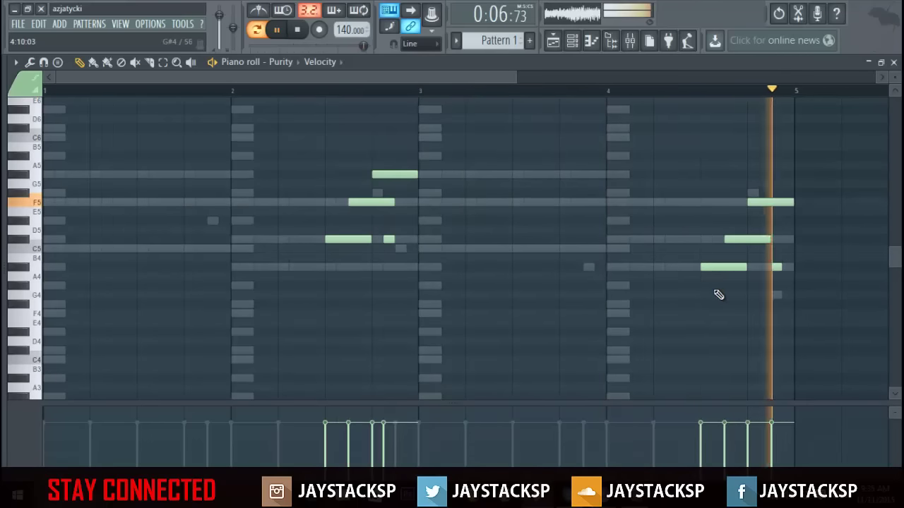
pyautogui.rightClick(777, 267)
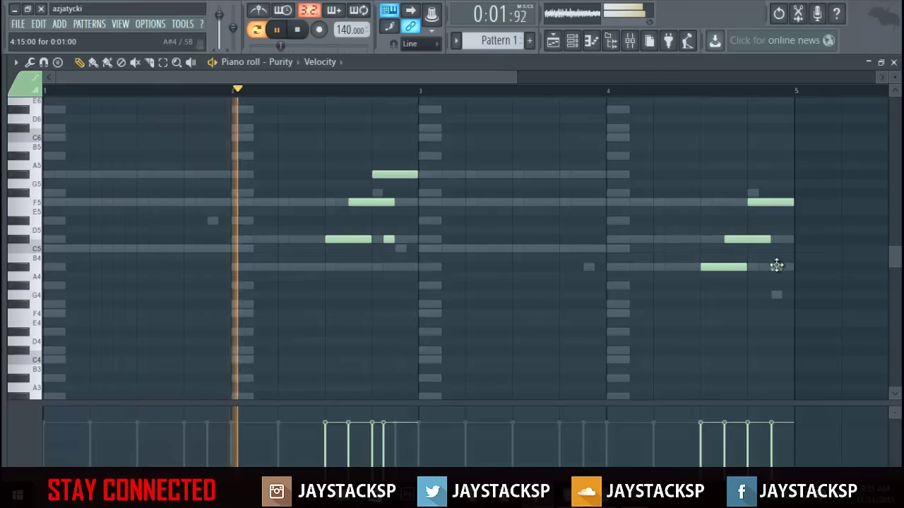
pyautogui.click(762, 267)
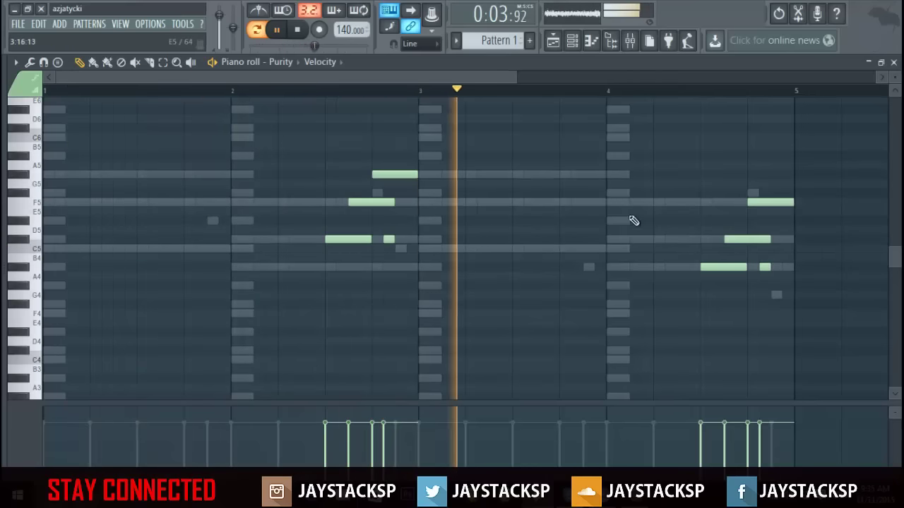
pyautogui.click(718, 192)
pyautogui.rightClick(716, 192)
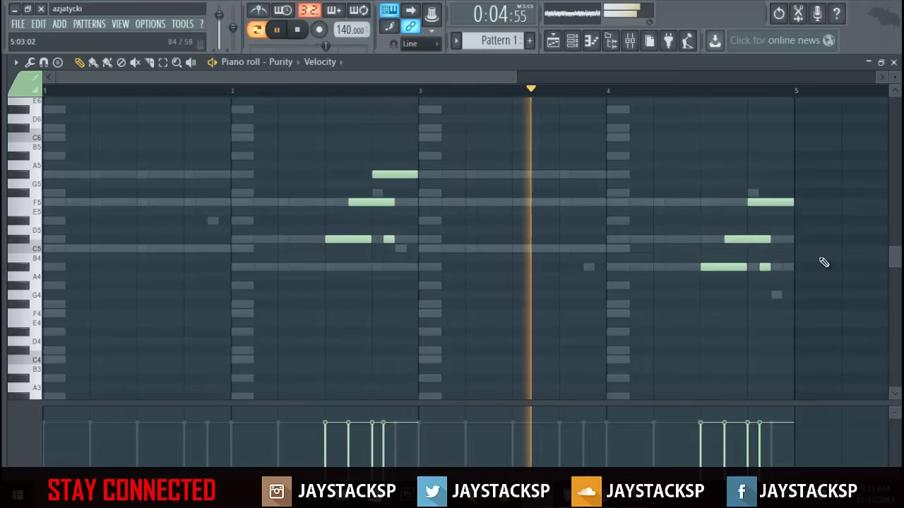
pyautogui.click(894, 63)
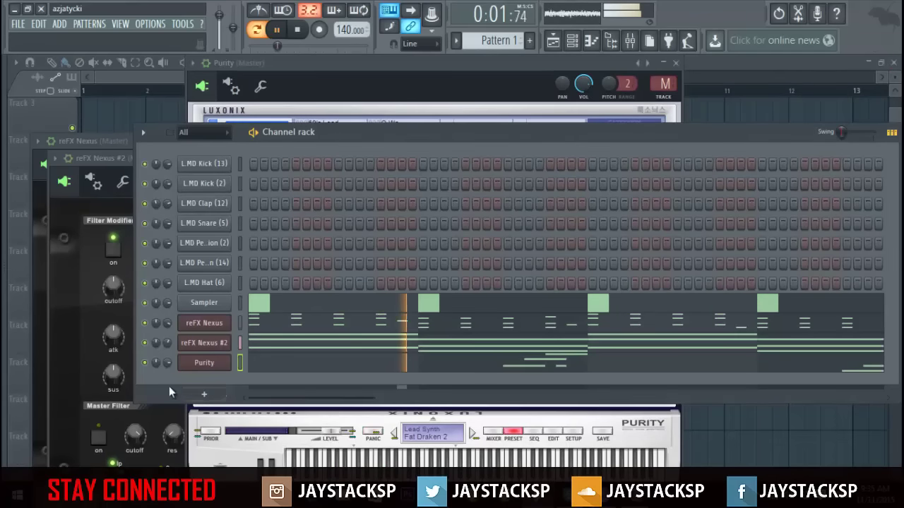
# - Add a third reFX Nexus channel and load the LV Classic Choir preset from the (Redboy Beatz XP) category
pyautogui.click(207, 395)
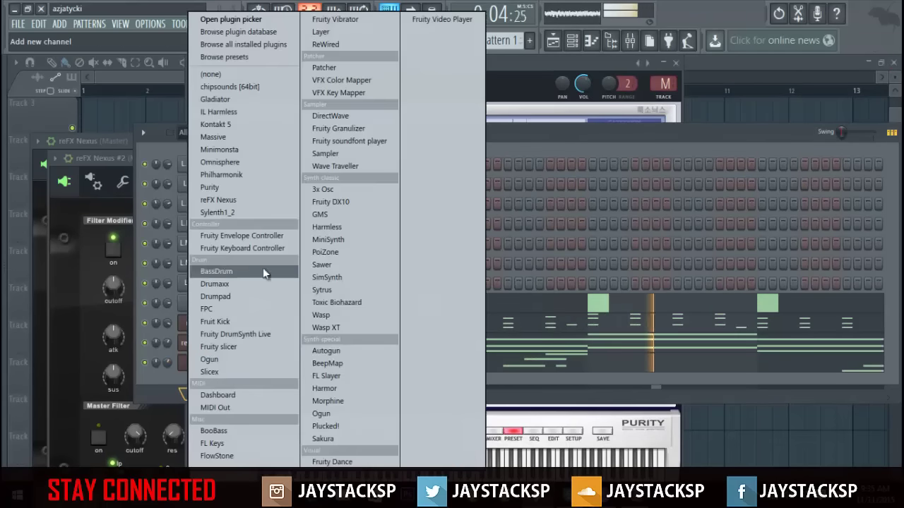
pyautogui.click(274, 201)
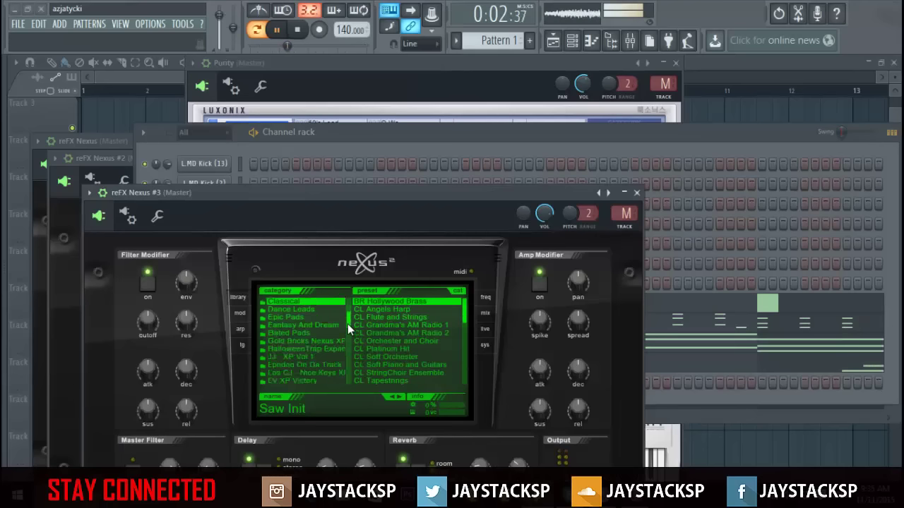
pyautogui.moveTo(347, 349); pyautogui.dragTo(347, 361)
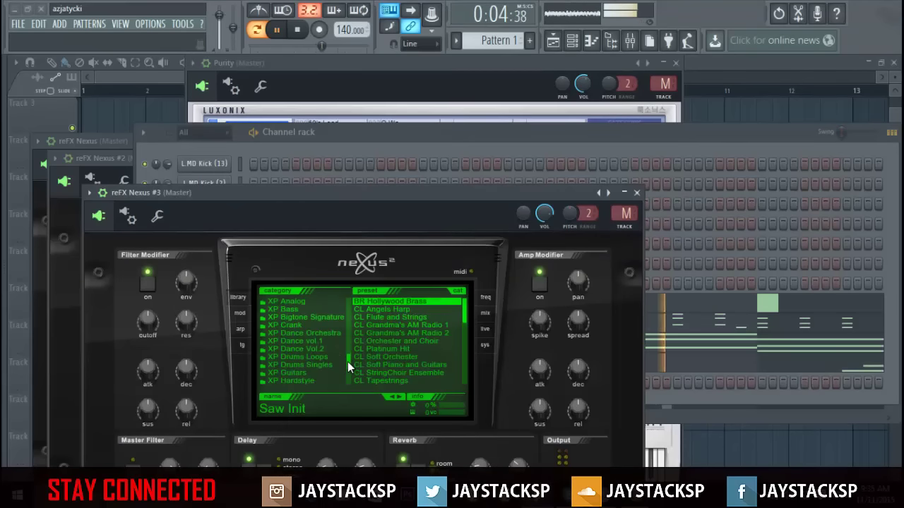
pyautogui.click(341, 333)
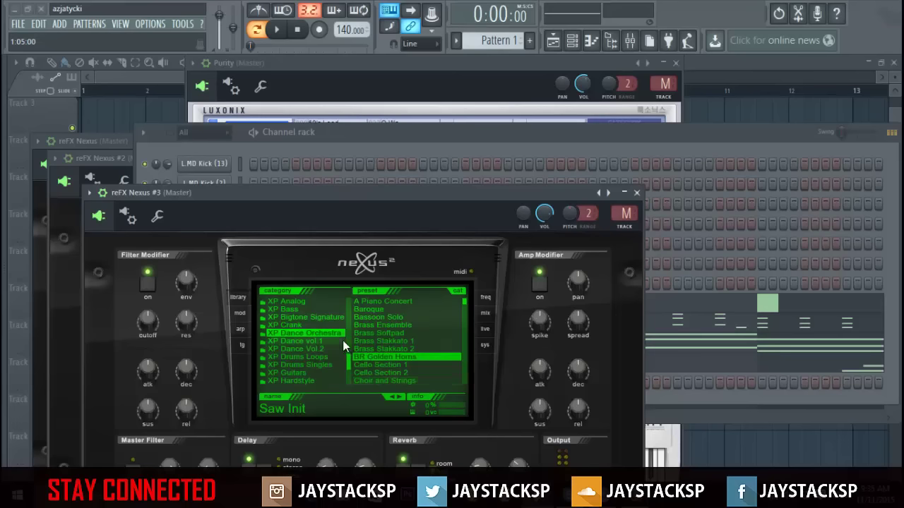
pyautogui.moveTo(348, 359); pyautogui.dragTo(347, 292)
pyautogui.click(334, 302)
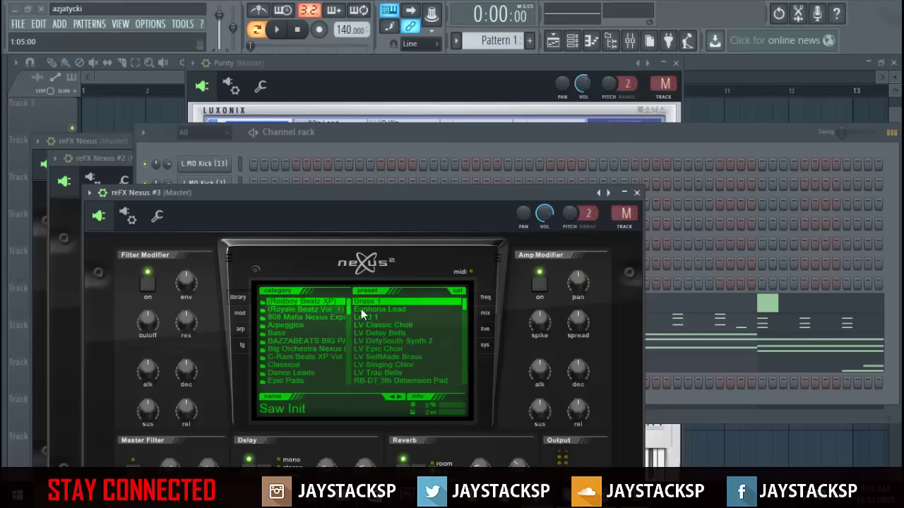
pyautogui.click(399, 326)
pyautogui.click(682, 408)
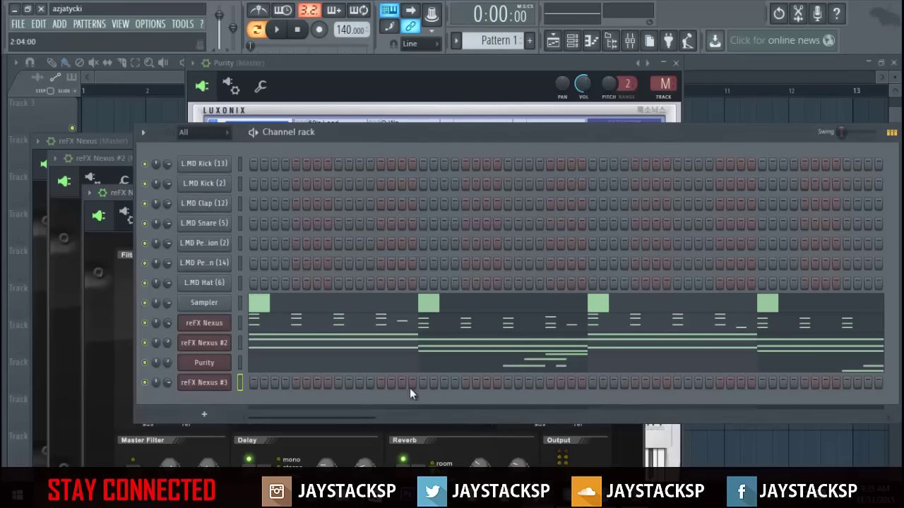
# - In the third Nexus channel's piano roll, draw half-bar notes C5 and F5 in bar 1, and C#5 and A#4 in bar 2
pyautogui.rightClick(211, 383)
pyautogui.click(263, 365)
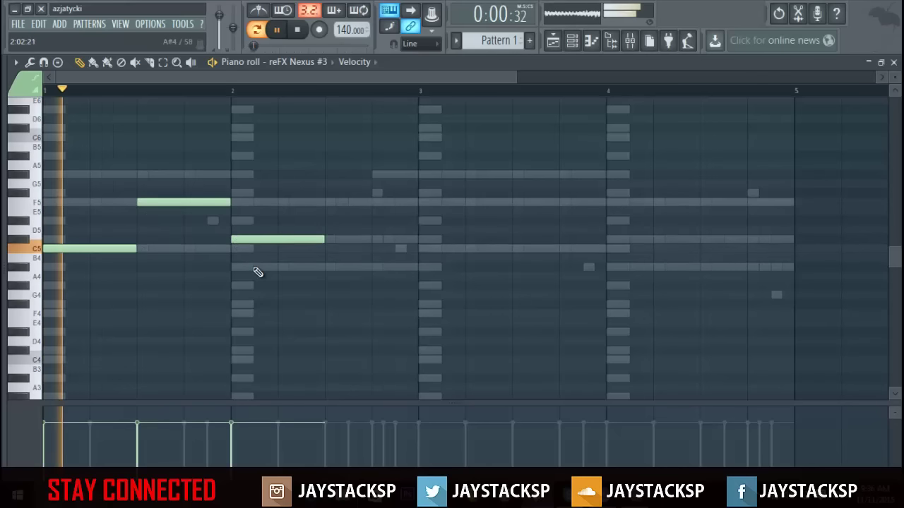
pyautogui.click(329, 267)
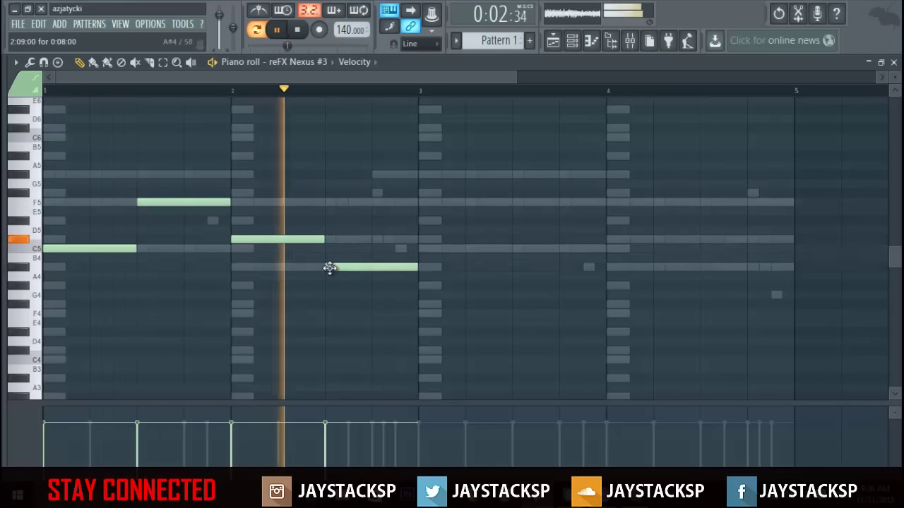
# - Draw half-bar notes C5 and F5 in bar 3, G#5 and F5 in bar 4, and close the piano roll
pyautogui.click(418, 248)
pyautogui.click(515, 202)
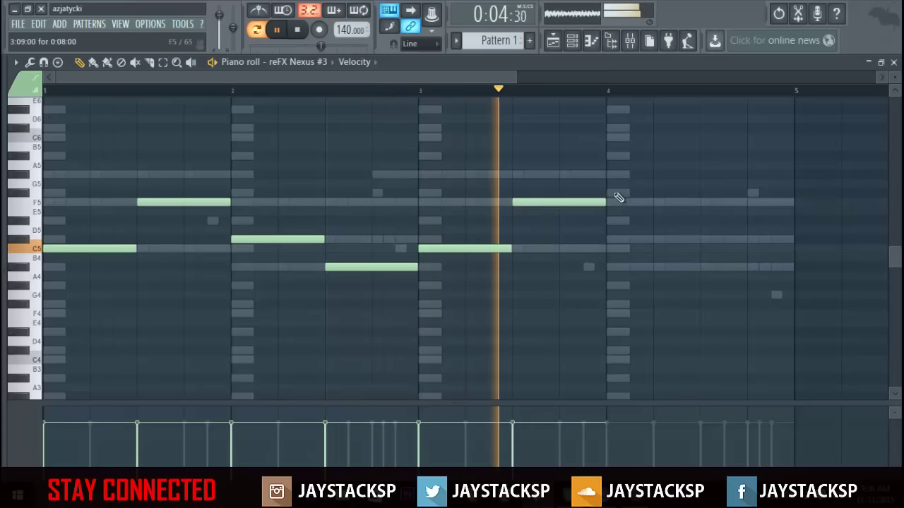
pyautogui.click(611, 174)
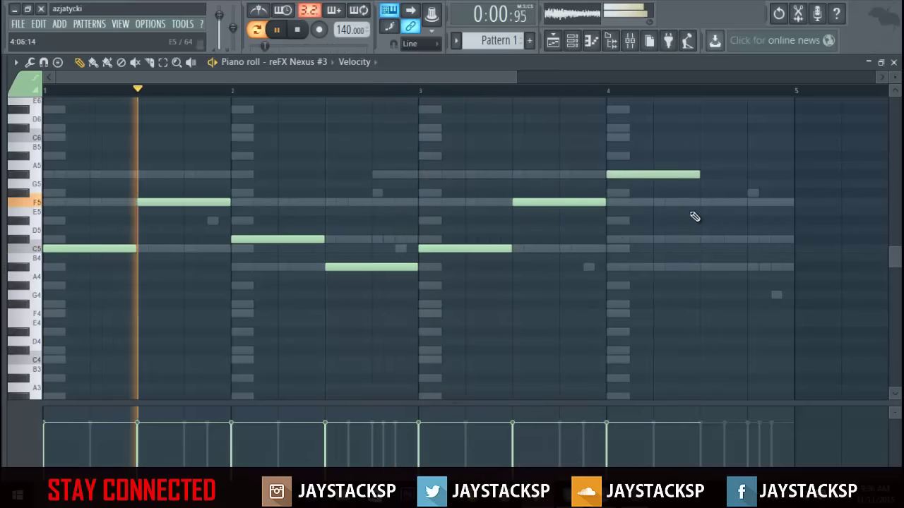
pyautogui.click(704, 205)
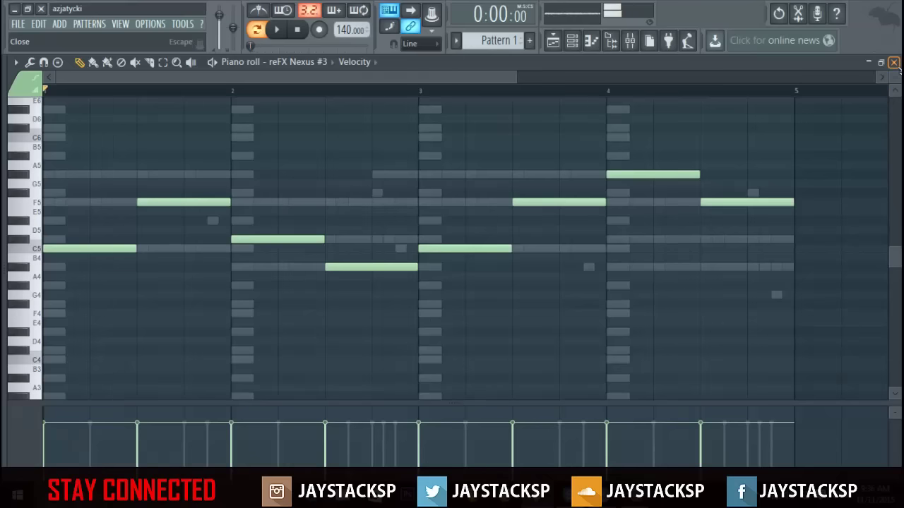
pyautogui.click(894, 63)
# - Solo the third Nexus channel and audition its melody
pyautogui.rightClick(153, 384)
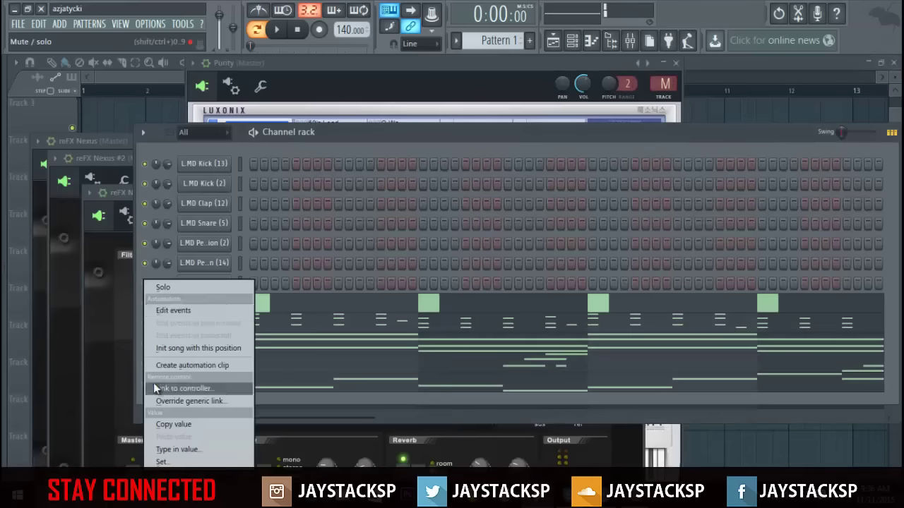
pyautogui.click(199, 287)
pyautogui.press('space')
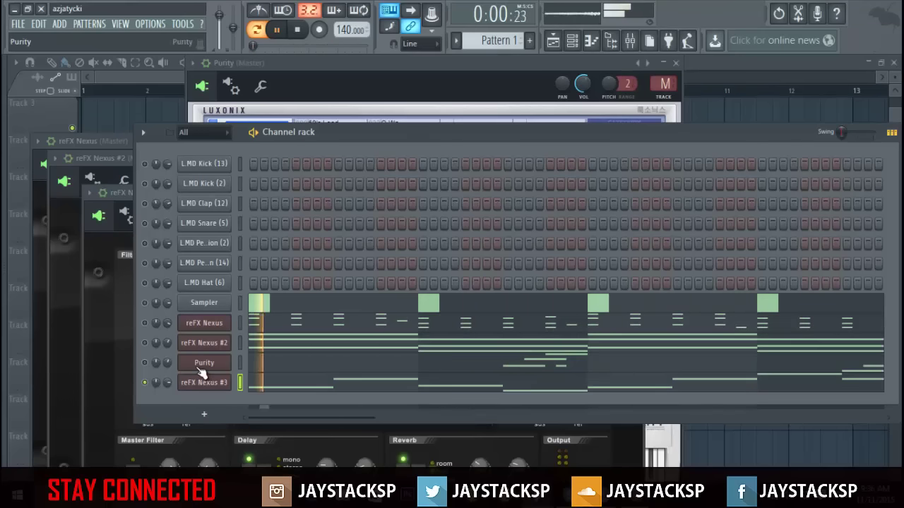
pyautogui.press('space')
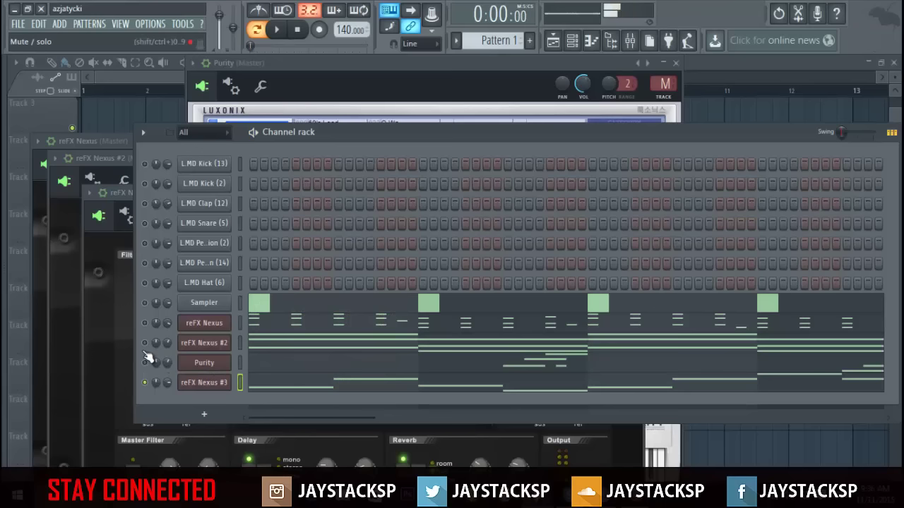
# - Unmute the second Nexus and Purity channels and check how they play together with the third Nexus channel
pyautogui.click(145, 342)
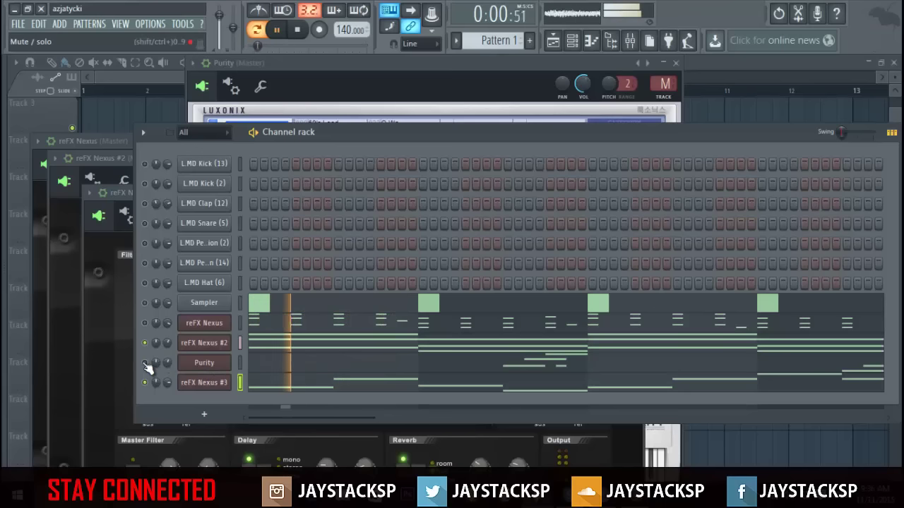
pyautogui.click(145, 362)
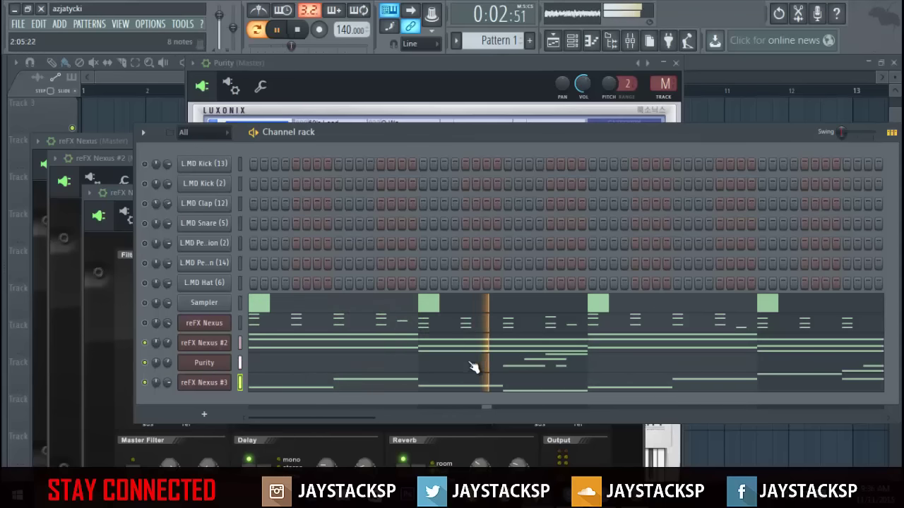
pyautogui.press('space')
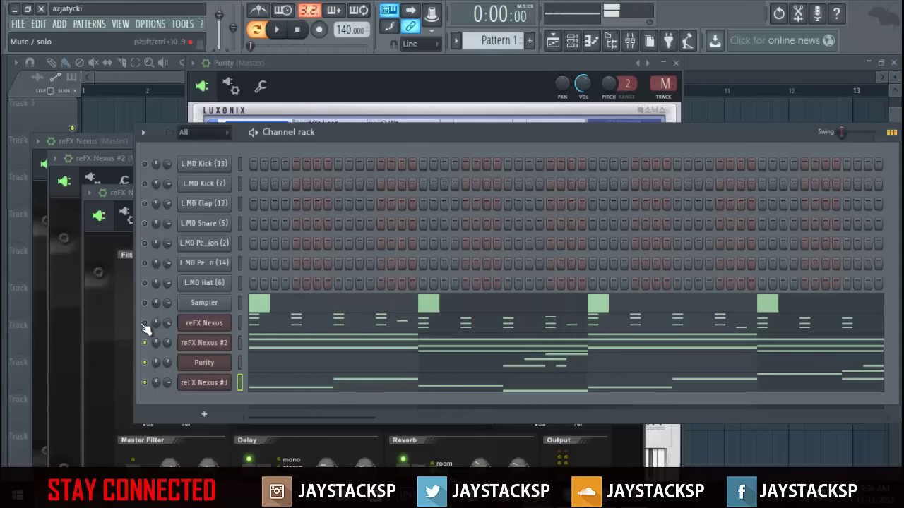
# - Unmute the first Nexus channel and play the pattern with all Nexus and Purity channels together
pyautogui.click(145, 323)
pyautogui.press('space')
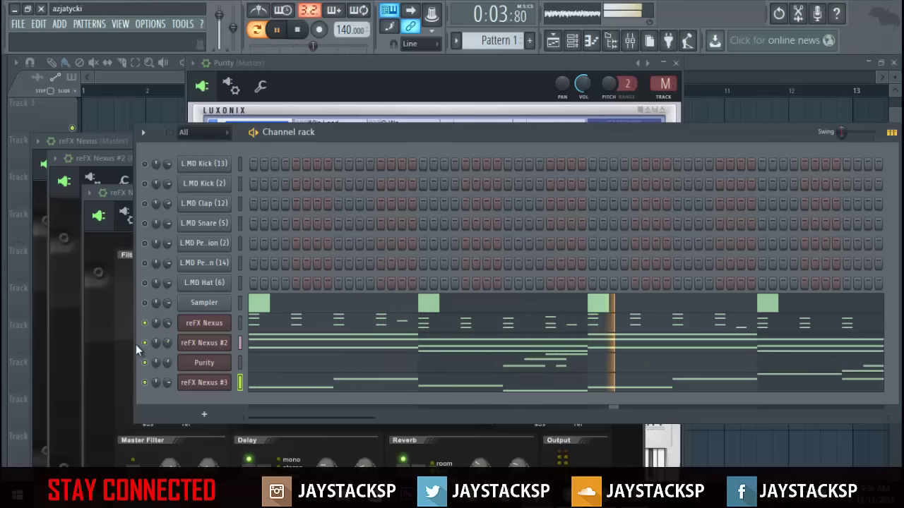
pyautogui.press('space')
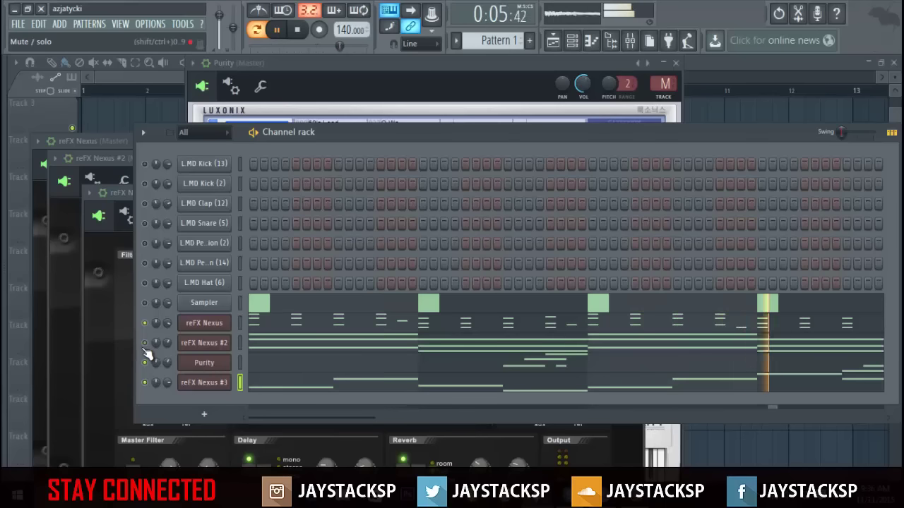
# - Audition the AR Beautiful Arp, AR Dirty Arp and AR Horror Arp presets in the second Nexus channel
pyautogui.click(217, 346)
pyautogui.click(212, 344)
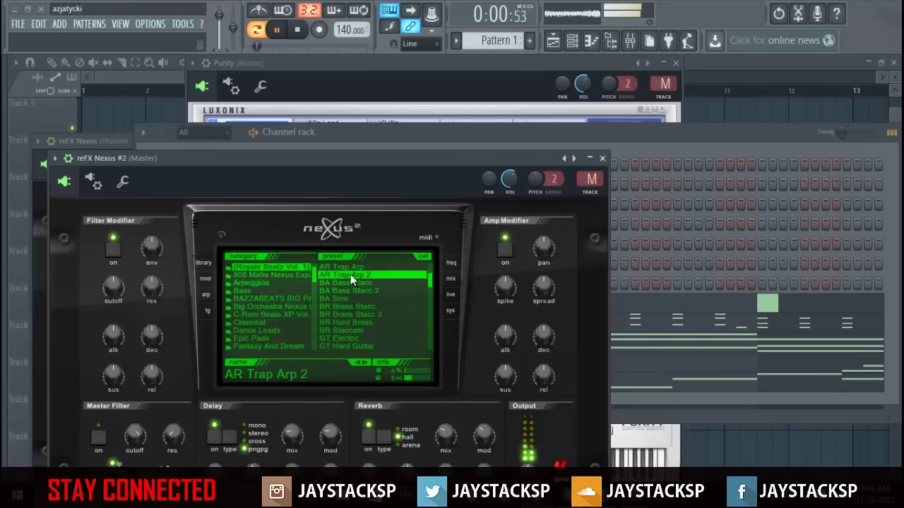
pyautogui.scroll(2, 353, 278)
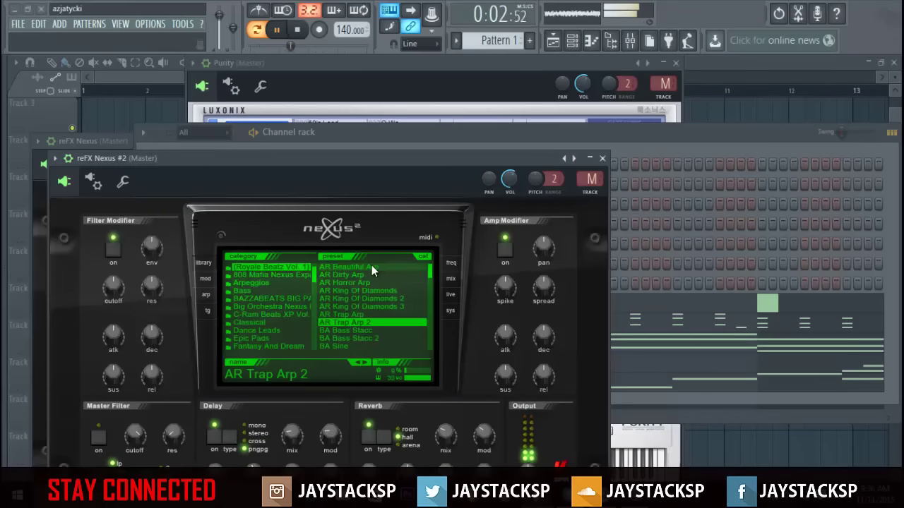
pyautogui.click(363, 267)
pyautogui.click(361, 274)
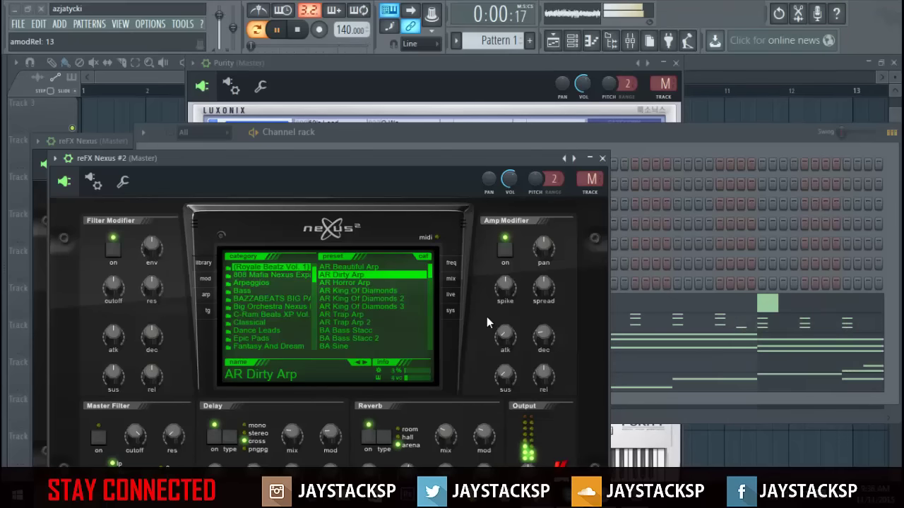
pyautogui.click(373, 283)
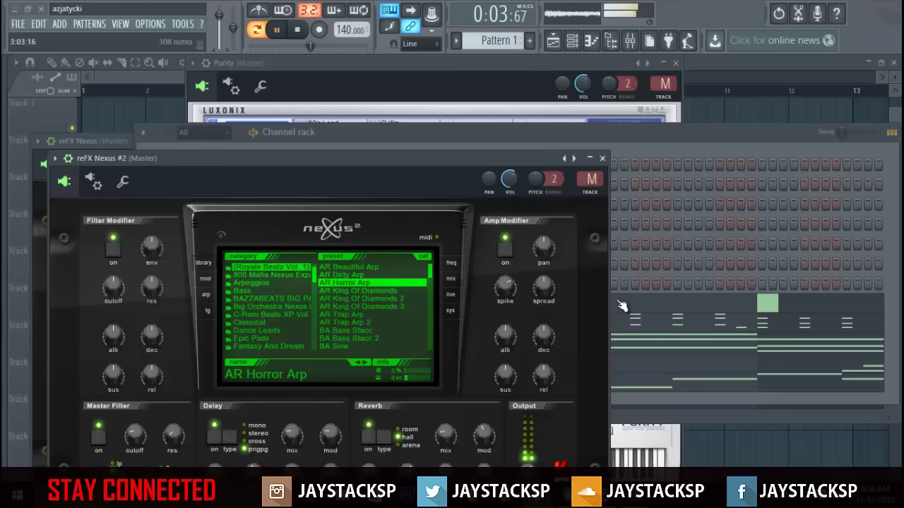
pyautogui.click(355, 268)
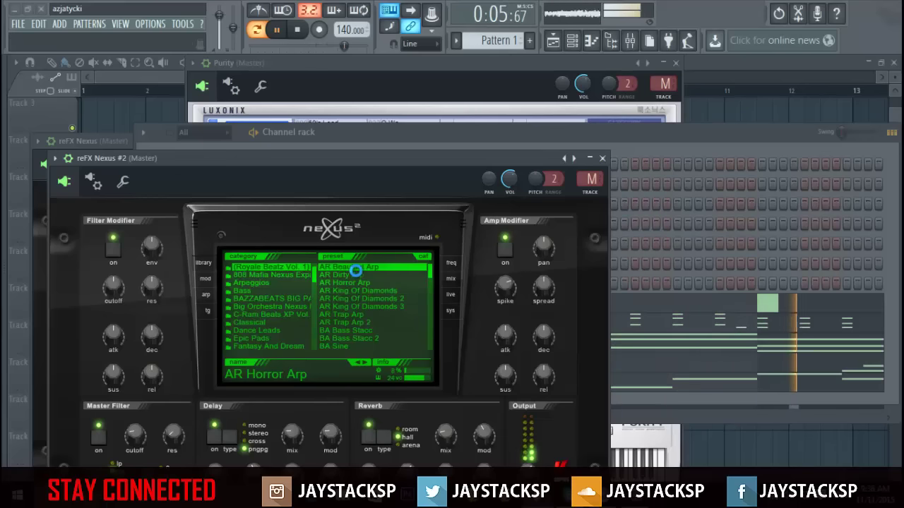
pyautogui.click(355, 274)
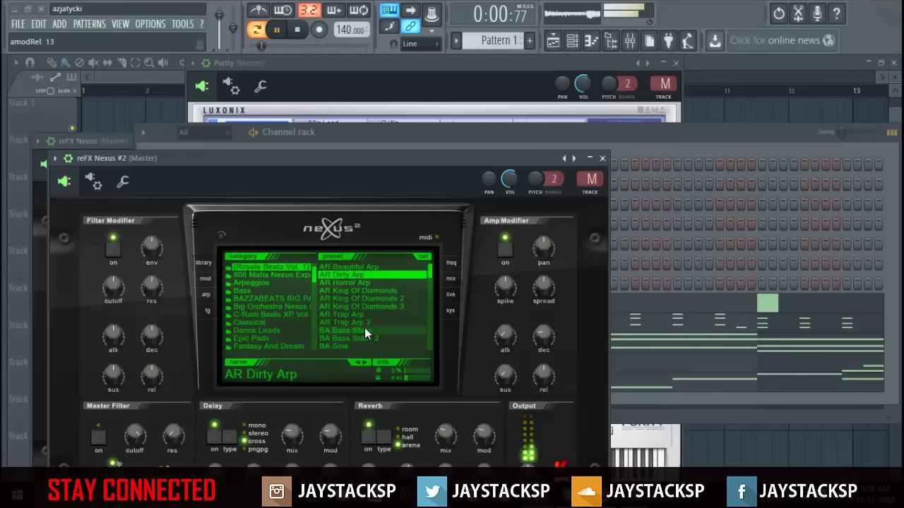
# - Delete the Purity channel from the channel rack
pyautogui.click(646, 176)
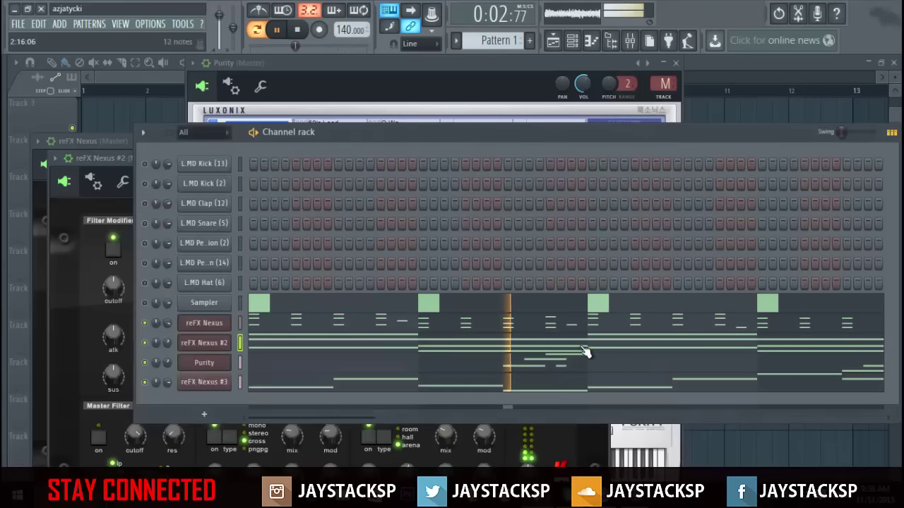
pyautogui.rightClick(195, 364)
pyautogui.click(275, 451)
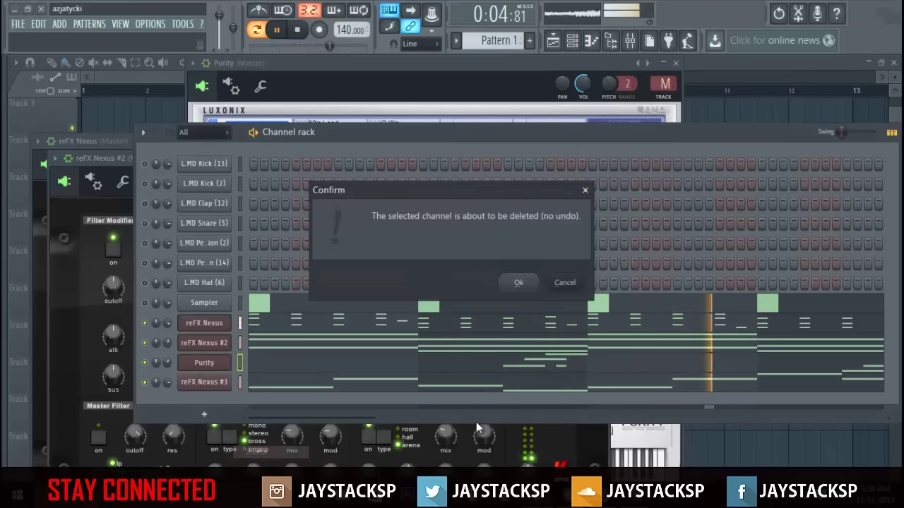
pyautogui.click(526, 283)
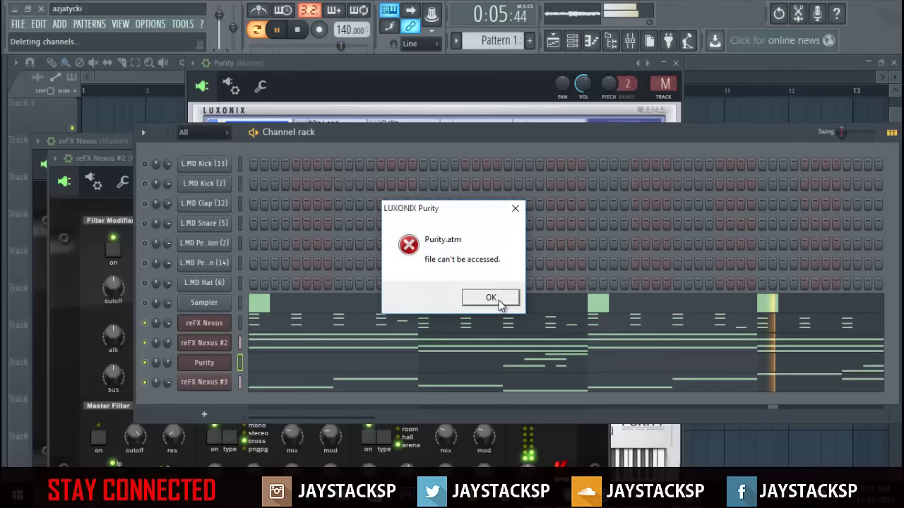
pyautogui.click(499, 299)
pyautogui.click(528, 303)
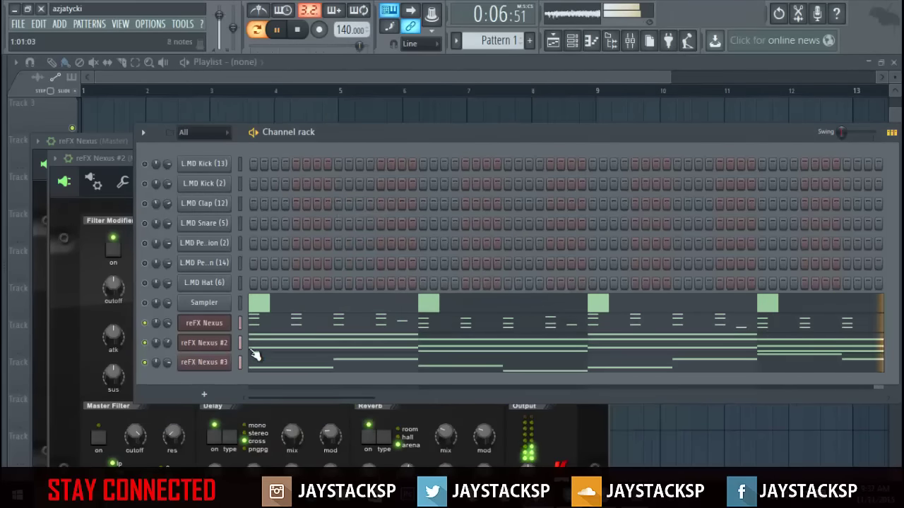
# - Try the AR King Of Diamonds and AR Trap Arp presets in the second Nexus channel, and settle on AR Beautiful Arp
pyautogui.click(208, 346)
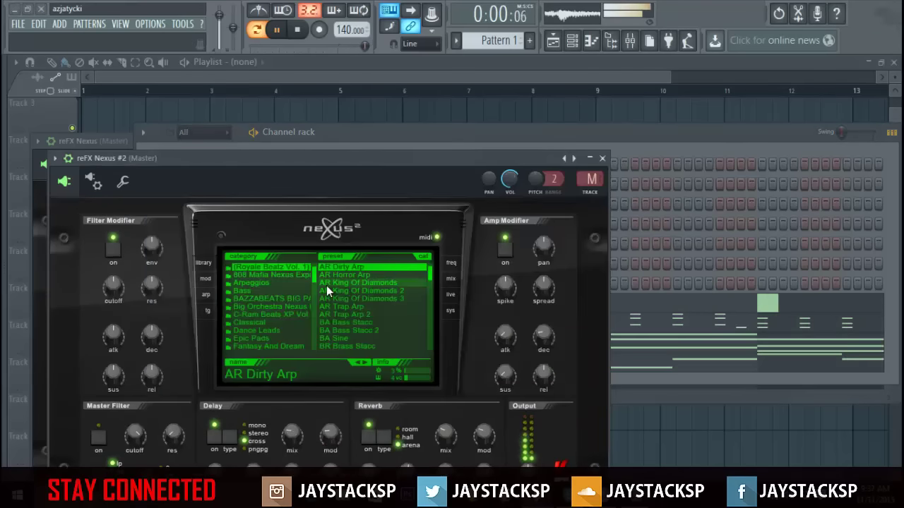
pyautogui.click(347, 280)
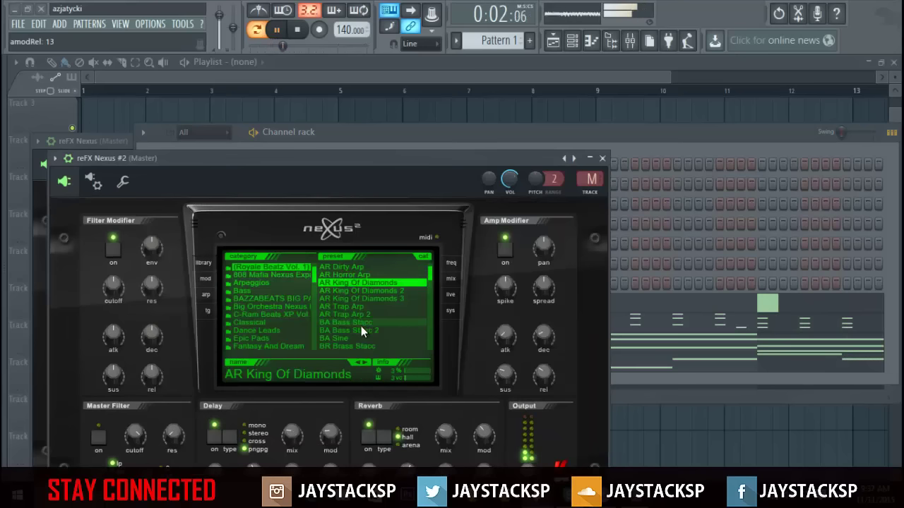
pyautogui.click(360, 307)
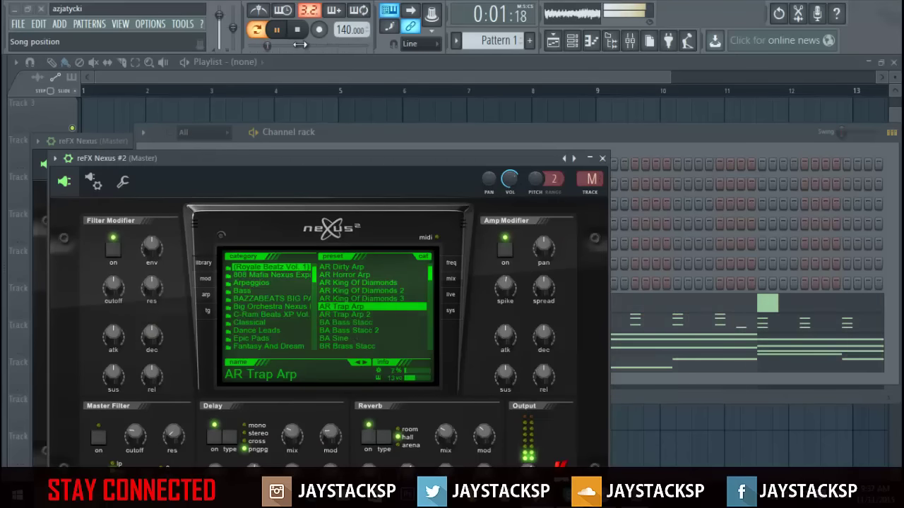
pyautogui.moveTo(430, 273); pyautogui.dragTo(431, 258)
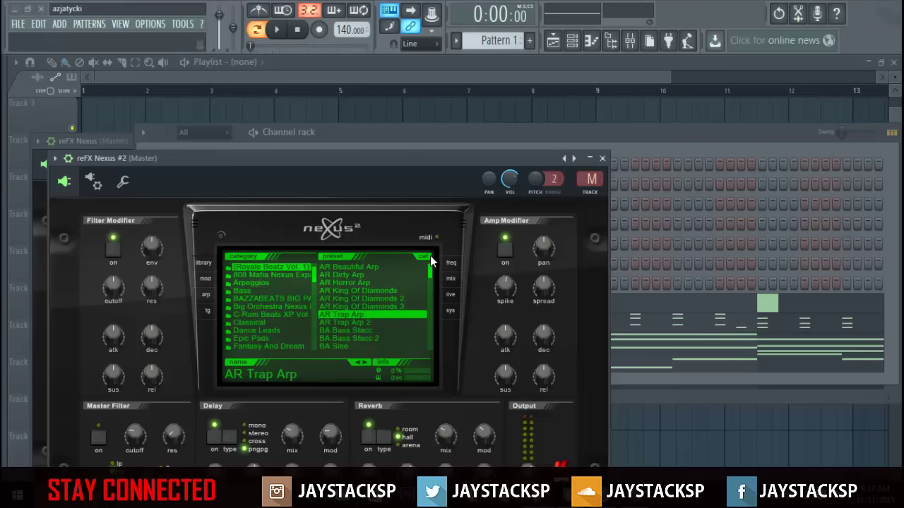
pyautogui.click(378, 267)
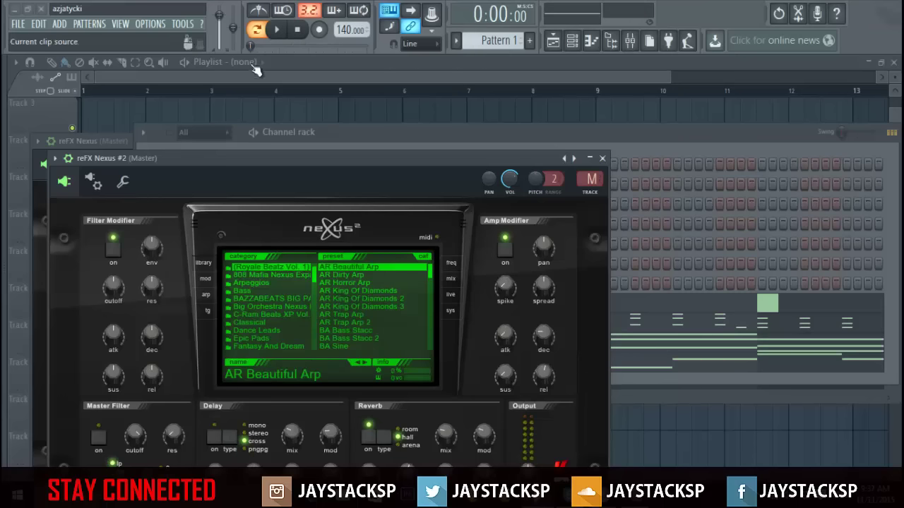
# - In the third Nexus channel's piano roll, duplicate all notes one octave higher and close the piano roll
pyautogui.click(670, 127)
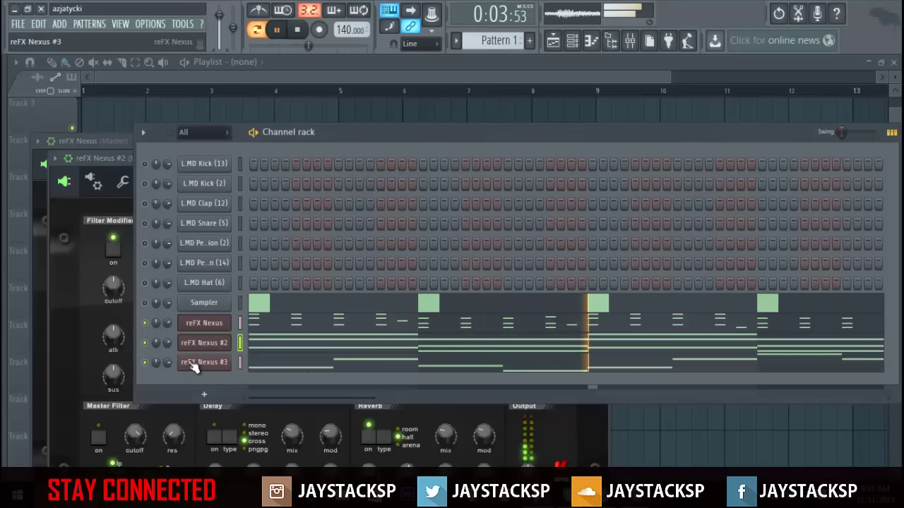
pyautogui.click(305, 369)
pyautogui.hotkey('ctrl', 'a')
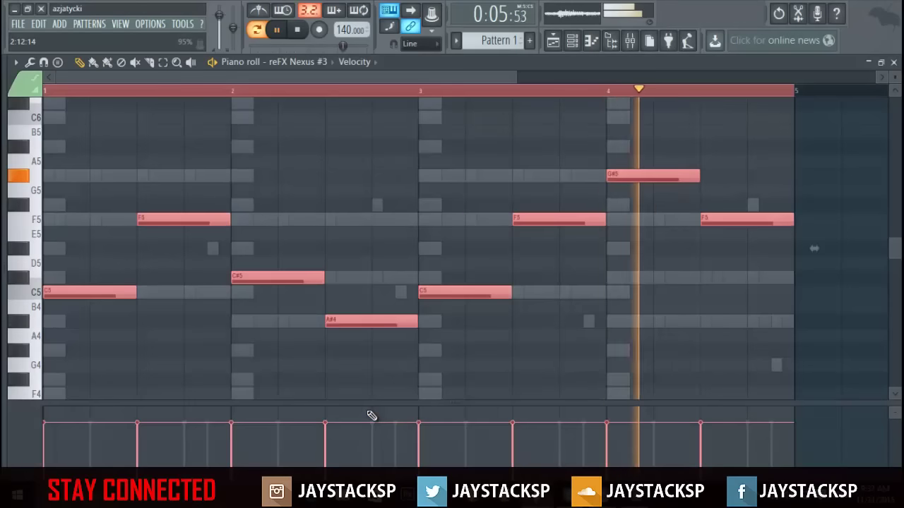
pyautogui.hotkey('ctrl', 'c')
pyautogui.hotkey('ctrl', 'v')
pyautogui.hotkey('shift', 'Right')
pyautogui.hotkey('shift', 'Up')
pyautogui.hotkey('shift', 'Up')
pyautogui.hotkey('shift', 'Up')
pyautogui.hotkey('shift', 'Up')
pyautogui.hotkey('shift', 'Up')
pyautogui.hotkey('shift', 'Up')
pyautogui.hotkey('shift', 'Up')
pyautogui.hotkey('shift', 'Up')
pyautogui.hotkey('shift', 'Up')
pyautogui.hotkey('shift', 'Up')
pyautogui.hotkey('shift', 'Up')
pyautogui.hotkey('shift', 'Up')
pyautogui.hotkey('shift', 'Up')
pyautogui.hotkey('shift', 'Up')
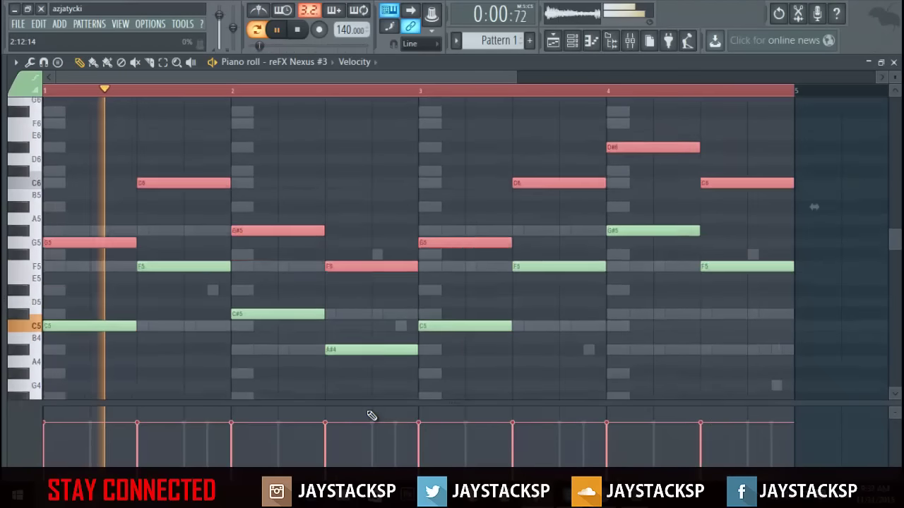
pyautogui.hotkey('shift', 'Down')
pyautogui.hotkey('shift', 'Down')
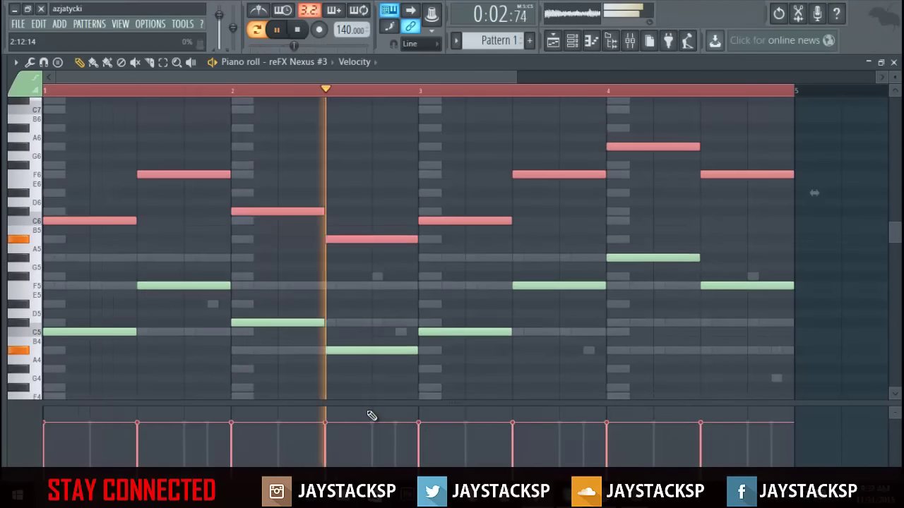
pyautogui.click(893, 62)
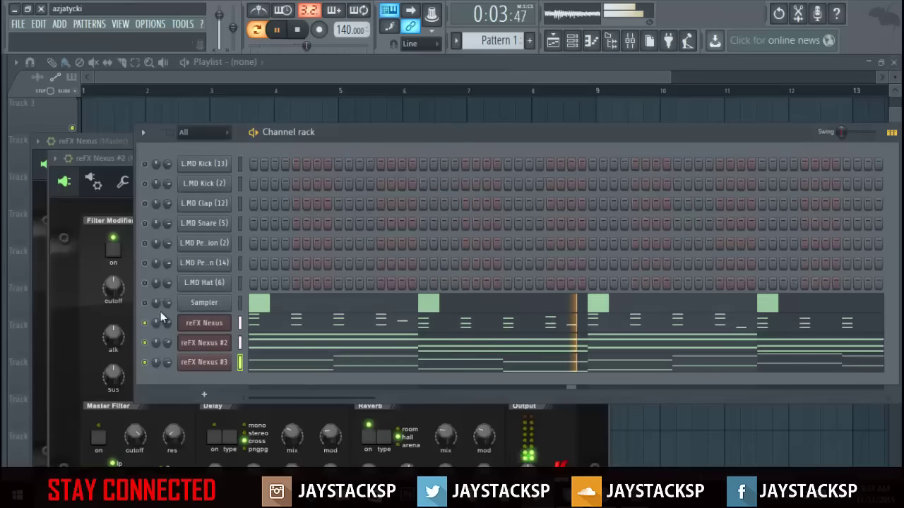
# - Add a Sylenth1_2 channel and start loading a sound bank into it
pyautogui.click(205, 394)
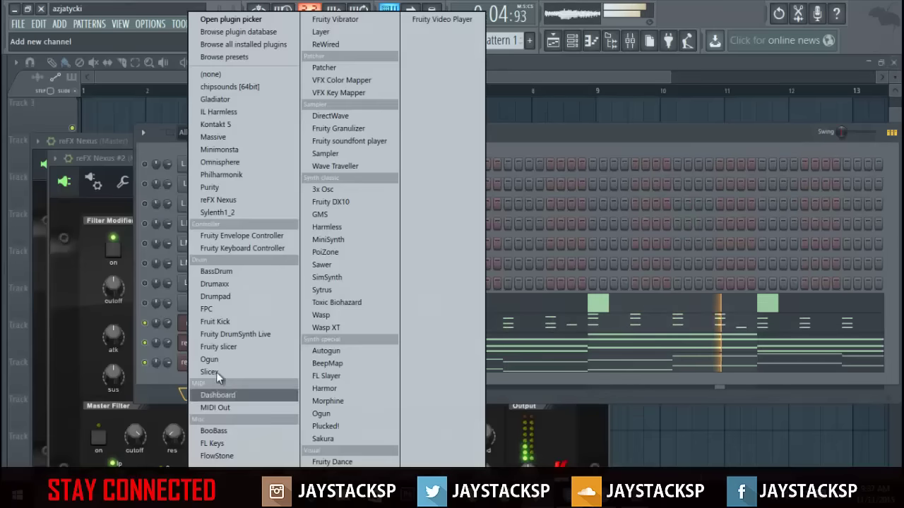
pyautogui.click(232, 212)
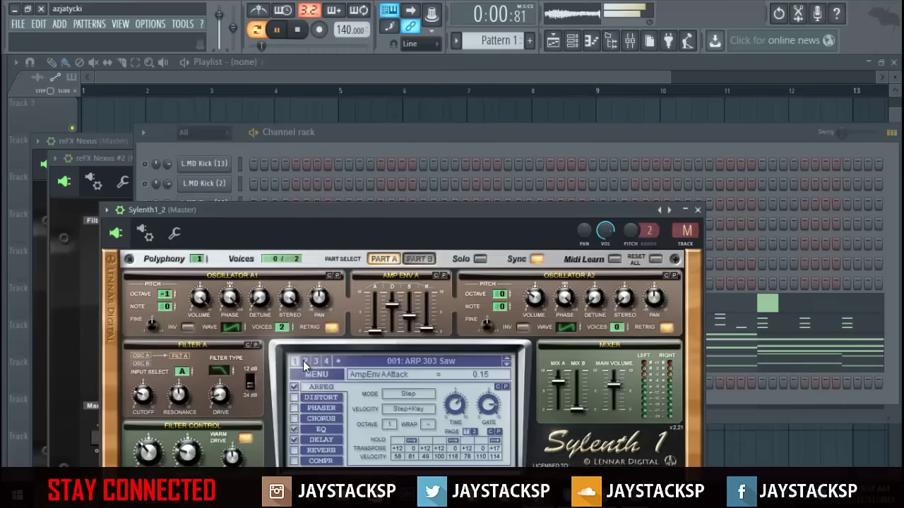
pyautogui.click(311, 373)
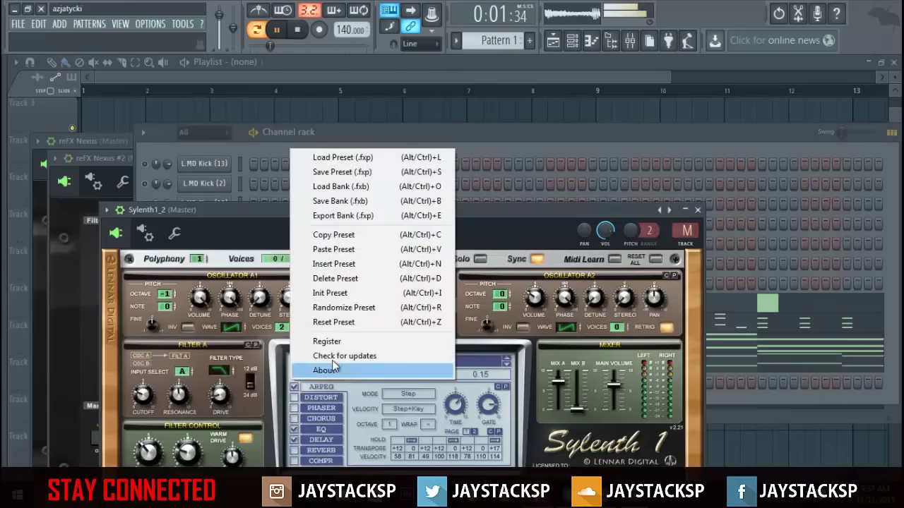
pyautogui.click(384, 190)
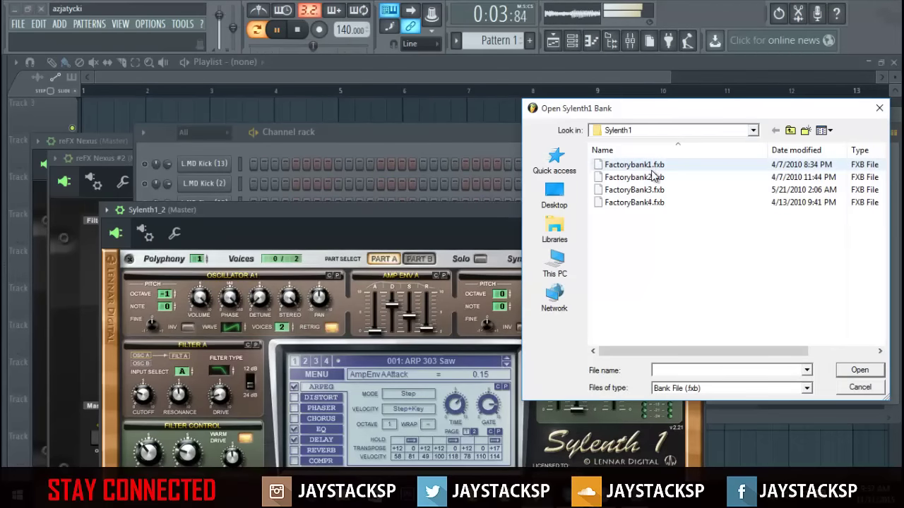
# - Browse from the Sylenth1 bank folder up to Local Disk (C:) and into Program Files (x86)
pyautogui.click(790, 133)
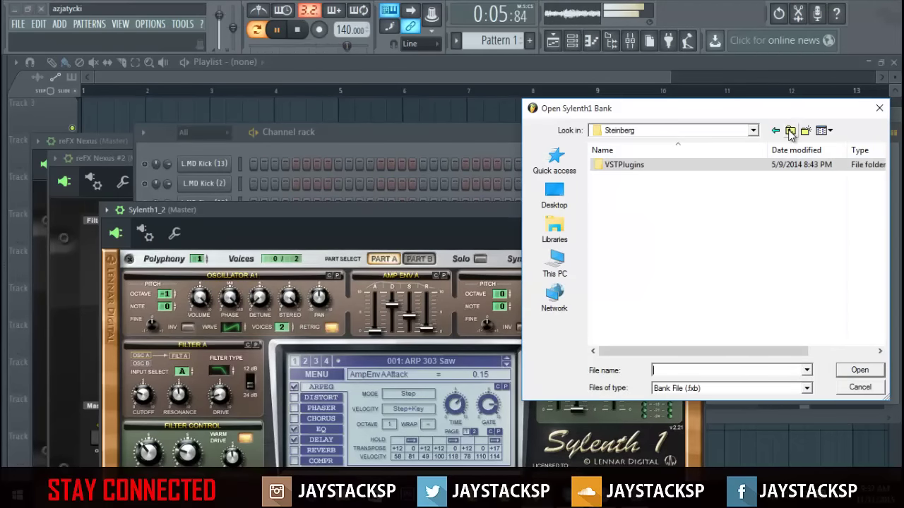
pyautogui.click(791, 133)
pyautogui.scroll(-5, 678, 282)
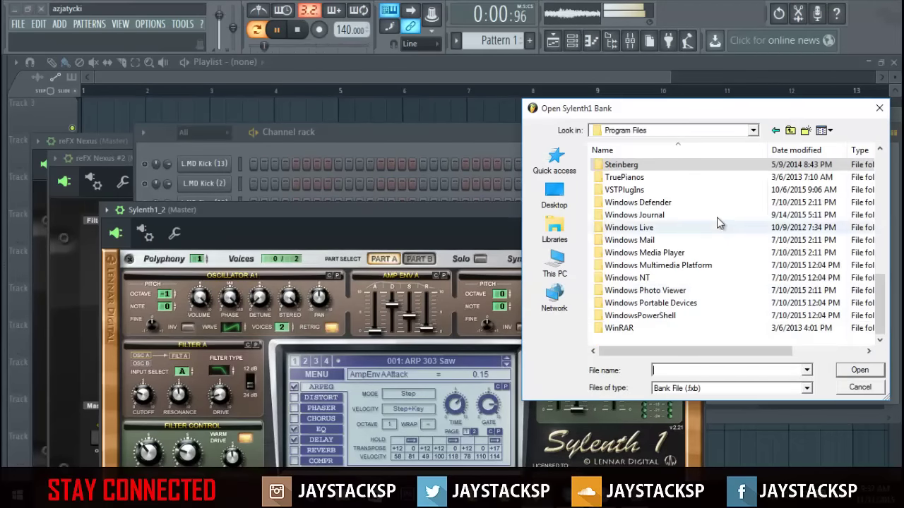
pyautogui.click(791, 130)
pyautogui.scroll(-2, 689, 249)
pyautogui.click(676, 229)
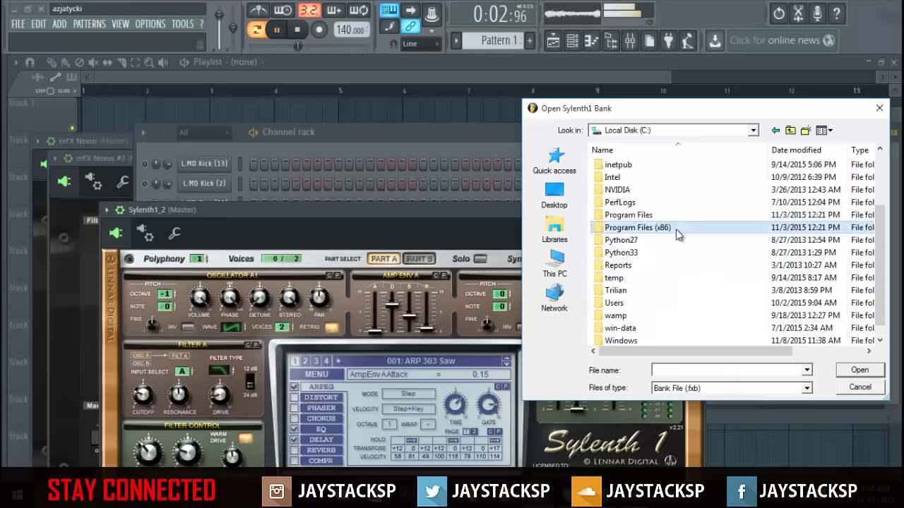
pyautogui.doubleClick(676, 229)
# - Go through VstPlugins to the Sylenth1 Soundbanks folder and load the bank from {SuperStar O} PresetBank V1
pyautogui.scroll(-15, 664, 294)
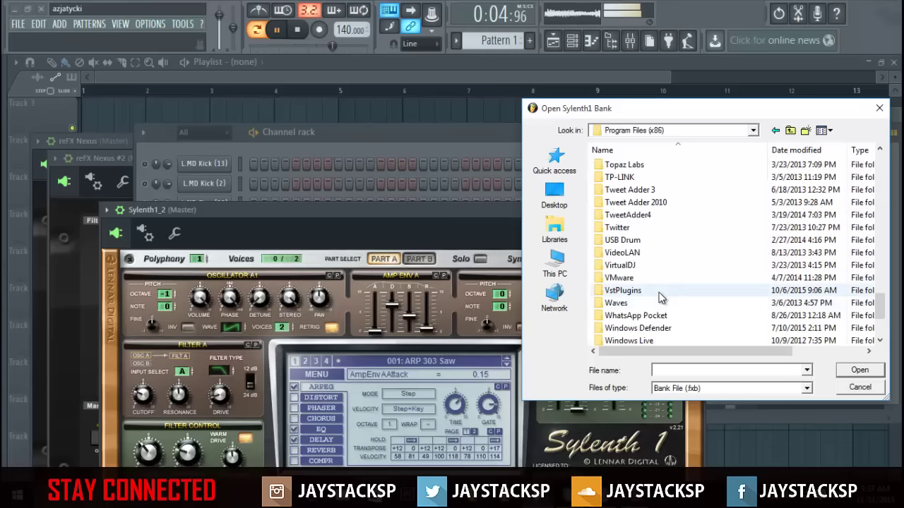
pyautogui.doubleClick(659, 291)
pyautogui.doubleClick(668, 210)
pyautogui.doubleClick(651, 166)
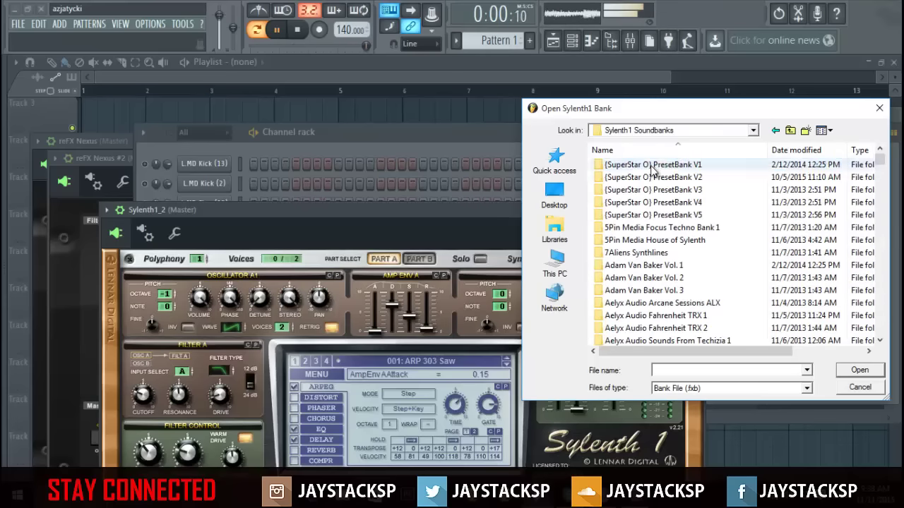
pyautogui.doubleClick(653, 167)
pyautogui.doubleClick(732, 165)
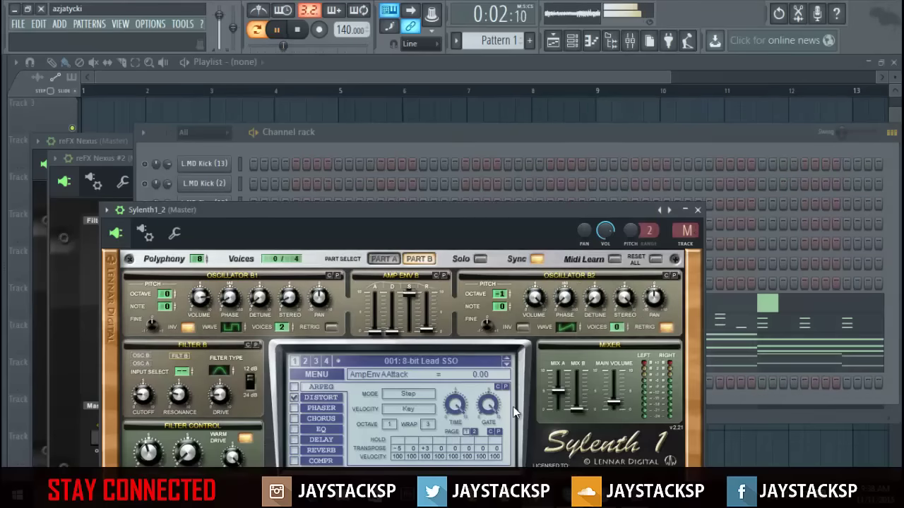
# - Audition the bank's presets in order from 8-bit Lead SSO and select BackGround Sound SSO
pyautogui.click(507, 362)
pyautogui.click(507, 363)
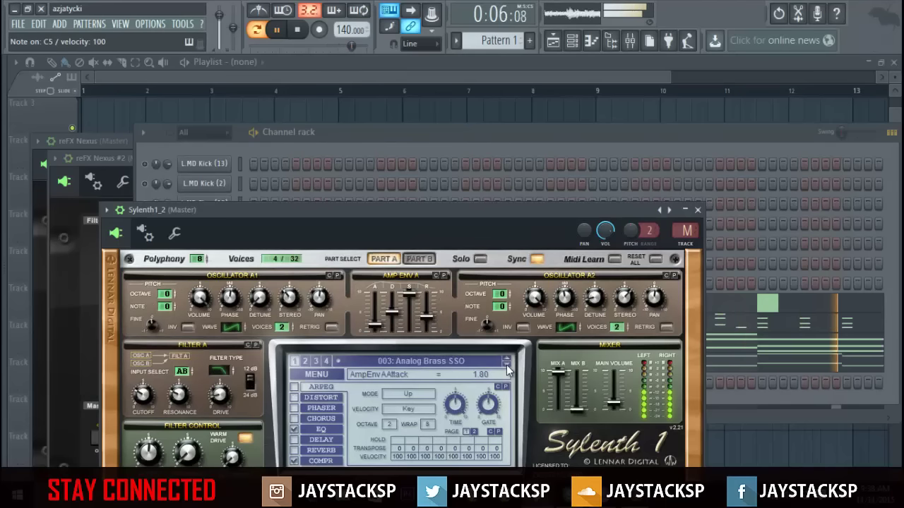
pyautogui.click(506, 362)
pyautogui.click(506, 362)
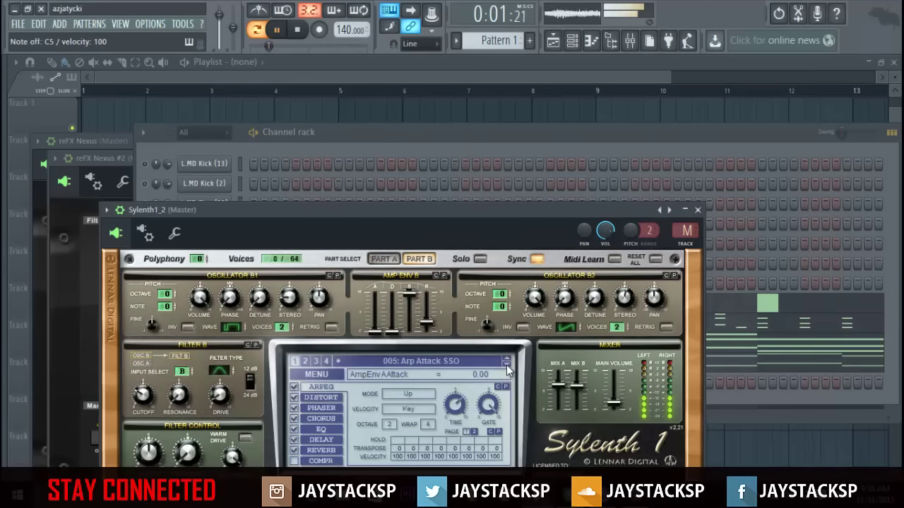
pyautogui.click(506, 362)
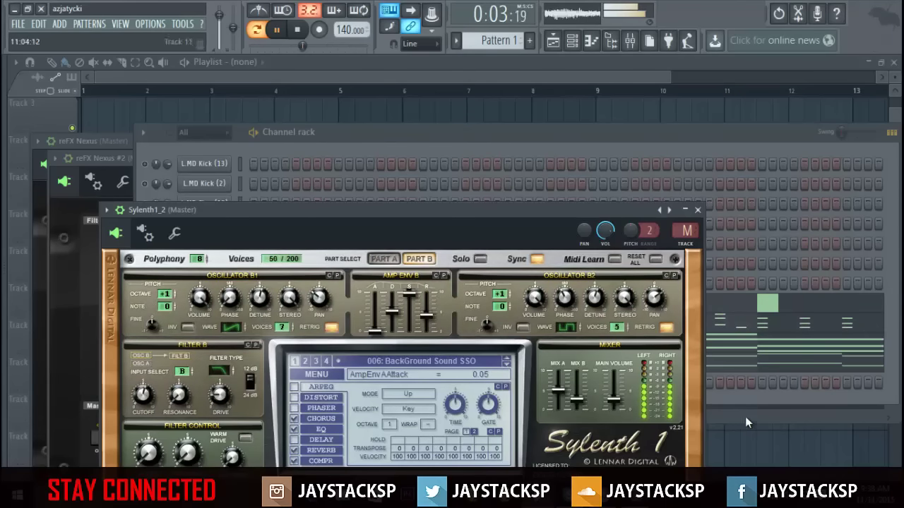
# - Draw half-bar lead notes in the Sylenth1_2 piano roll: C6 and G#5 in bars 1 and 3, F5 in bar 4's second half
pyautogui.click(730, 401)
pyautogui.rightClick(214, 385)
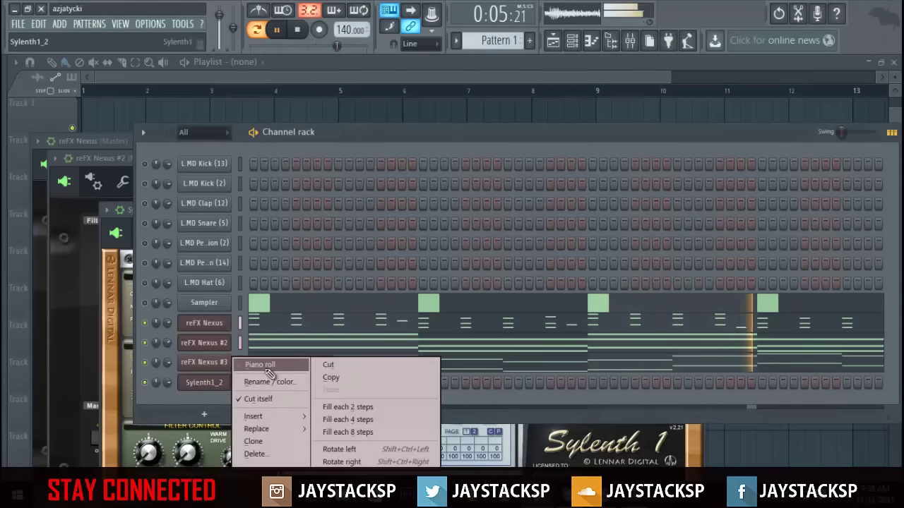
pyautogui.click(269, 372)
pyautogui.click(56, 138)
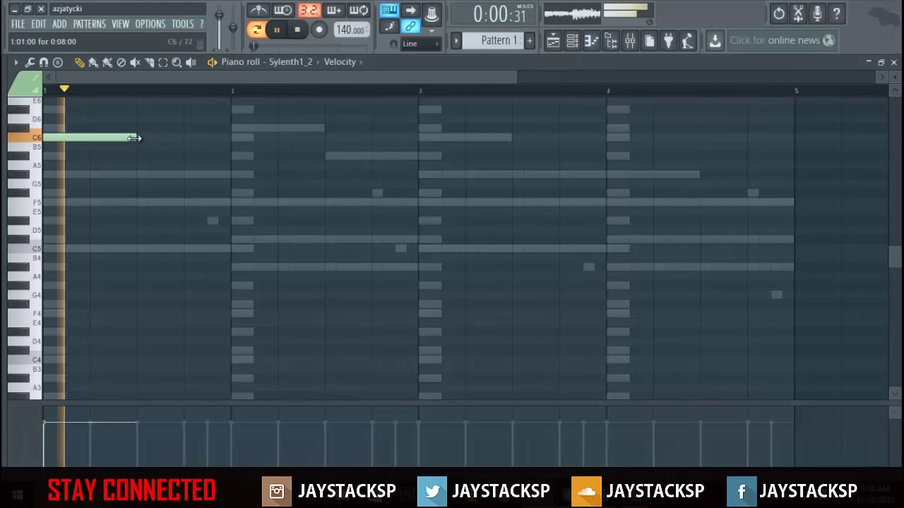
pyautogui.click(141, 174)
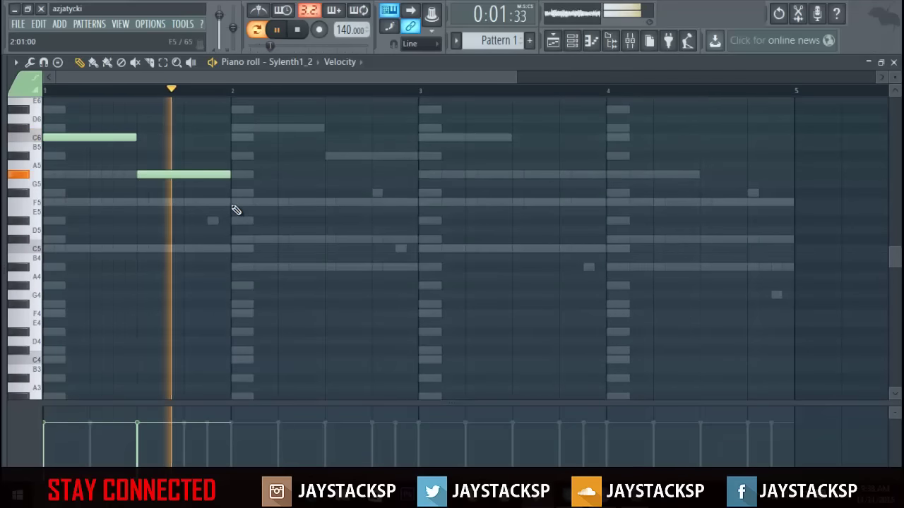
pyautogui.click(423, 137)
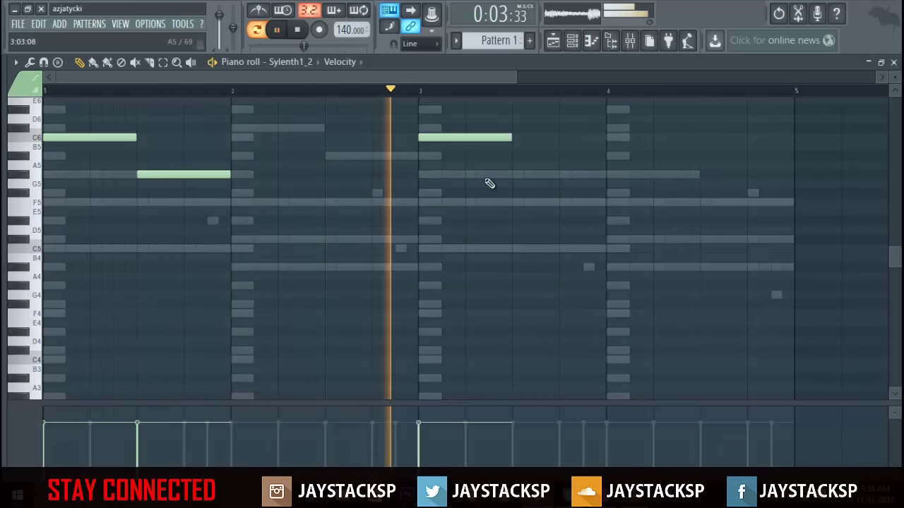
pyautogui.click(521, 177)
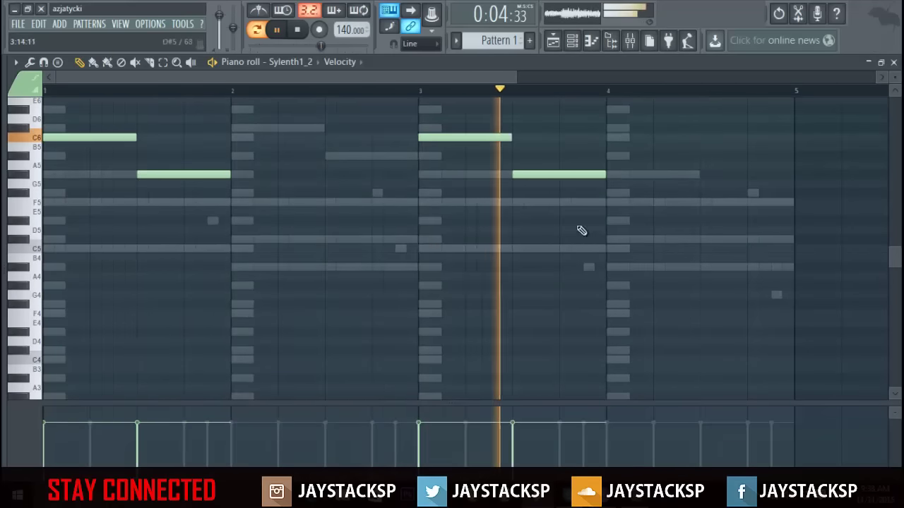
pyautogui.click(703, 205)
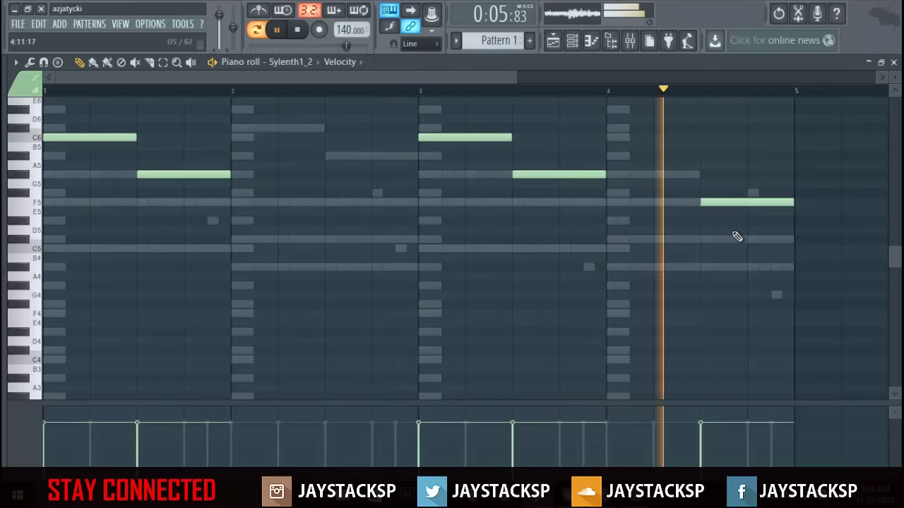
pyautogui.click(893, 65)
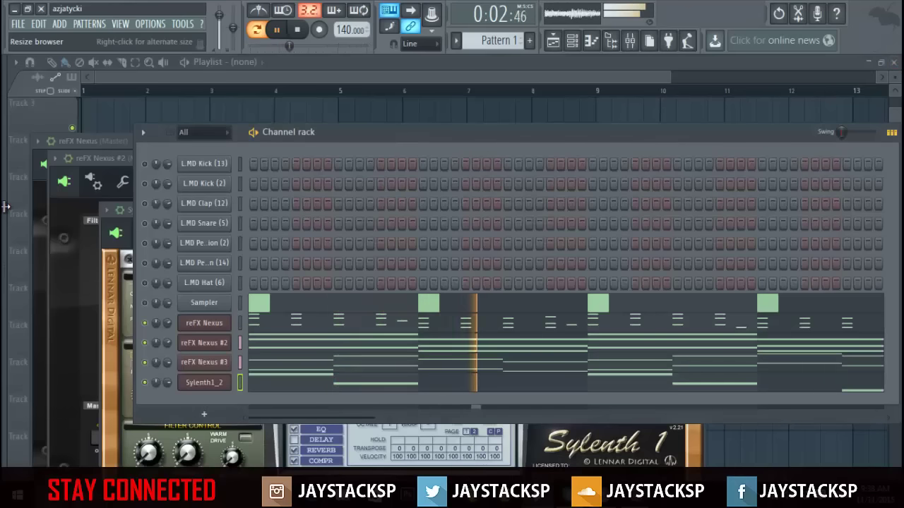
# - Widen the browser and look through the Packs folder for a sound to add, collapsing the SSO JJ AND VYBE KIT folder
pyautogui.moveTo(6, 206); pyautogui.dragTo(170, 203)
pyautogui.click(109, 257)
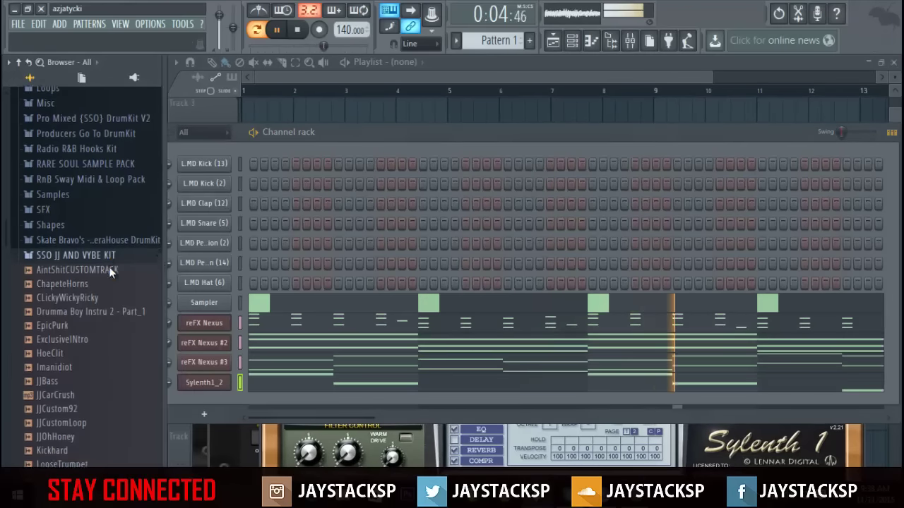
pyautogui.click(110, 255)
pyautogui.scroll(3, 100, 296)
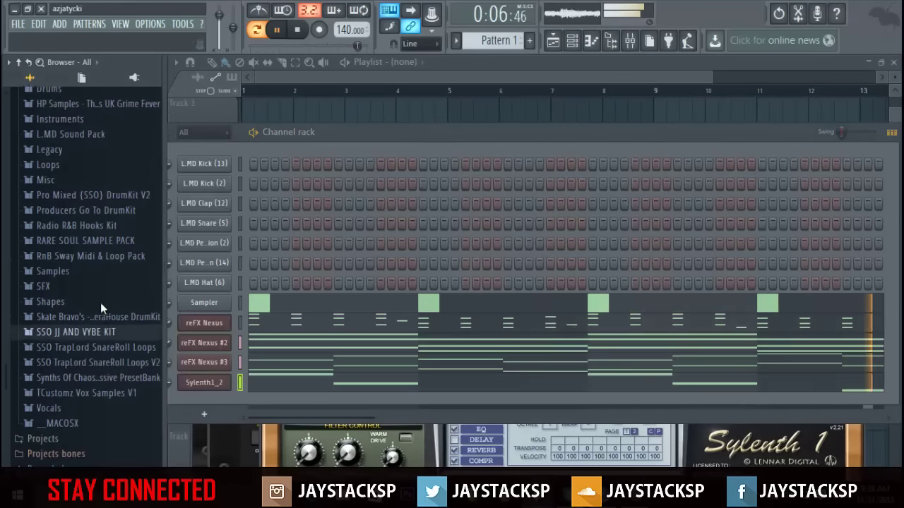
pyautogui.scroll(5, 99, 314)
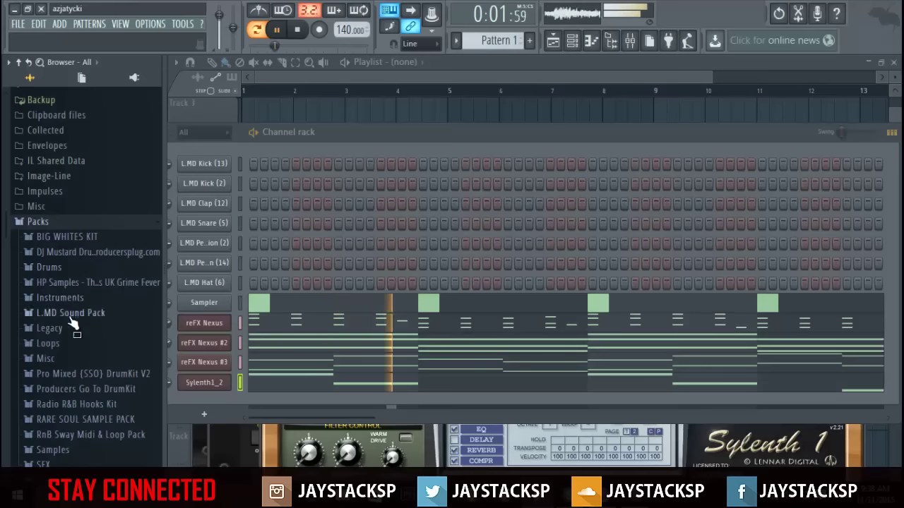
pyautogui.press('space')
pyautogui.press('space')
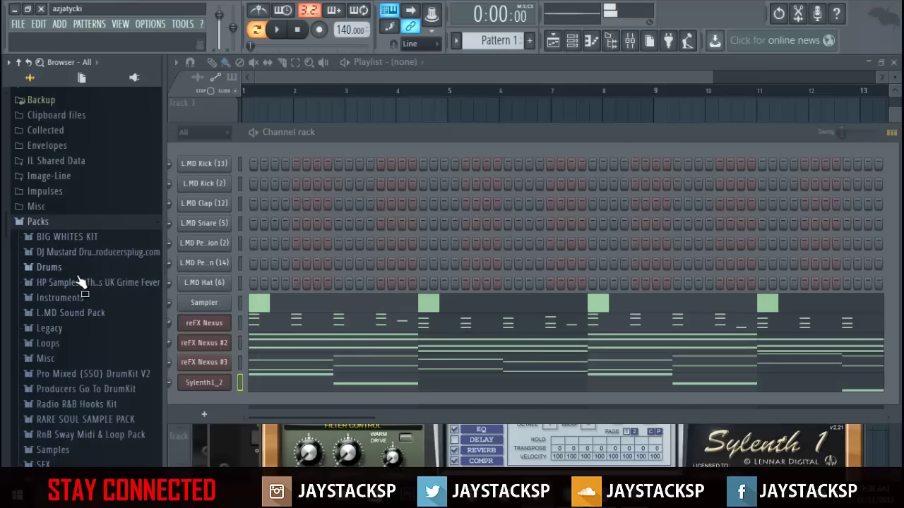
pyautogui.scroll(-3, 77, 360)
pyautogui.scroll(-5, 116, 310)
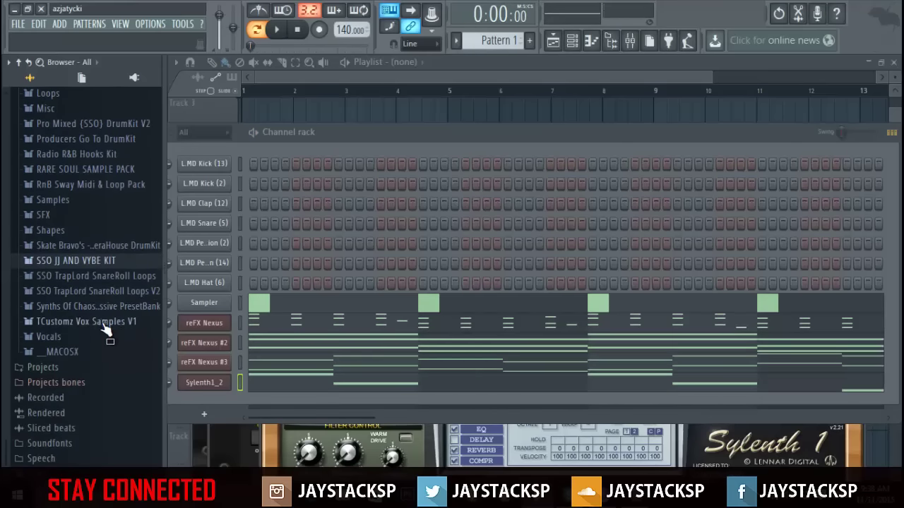
pyautogui.scroll(8, 71, 265)
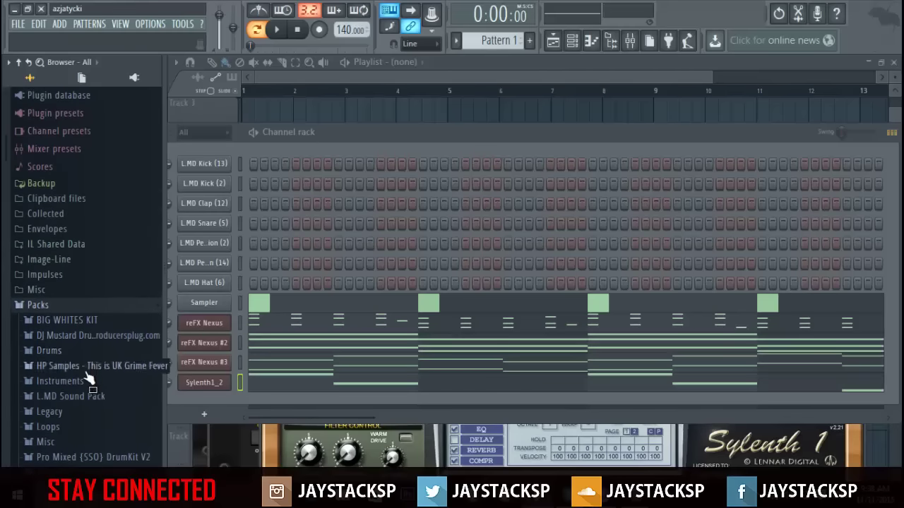
pyautogui.scroll(-2, 86, 381)
pyautogui.scroll(-5, 87, 381)
pyautogui.scroll(10, 81, 354)
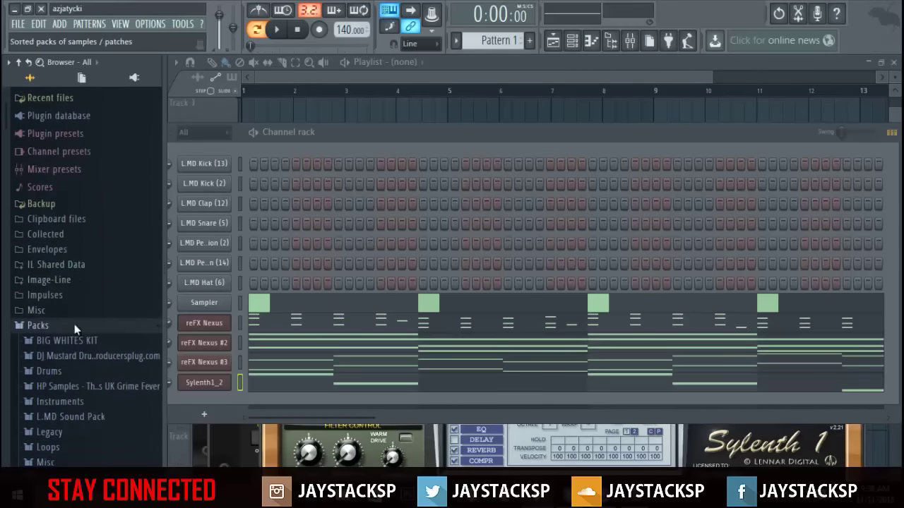
# - Search the browser for "trap whistle"
pyautogui.click(40, 62)
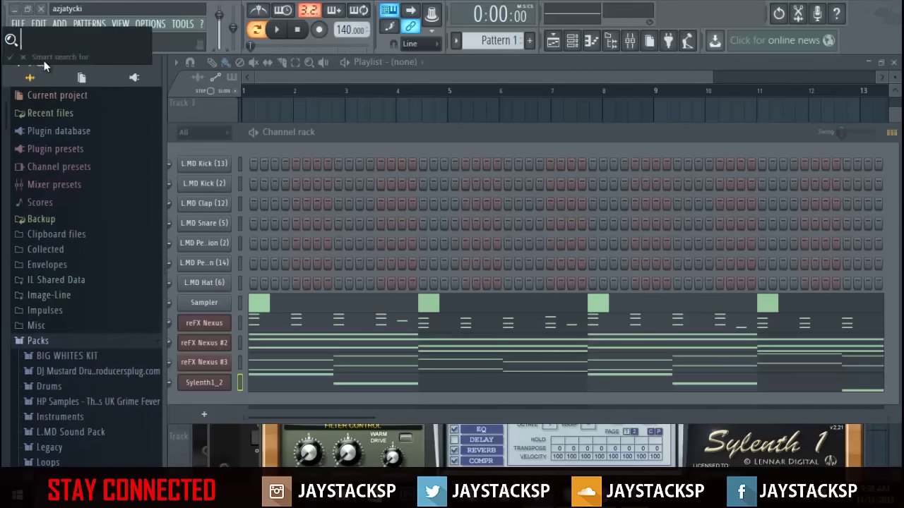
pyautogui.write('trap whistle')
pyautogui.press('Return')
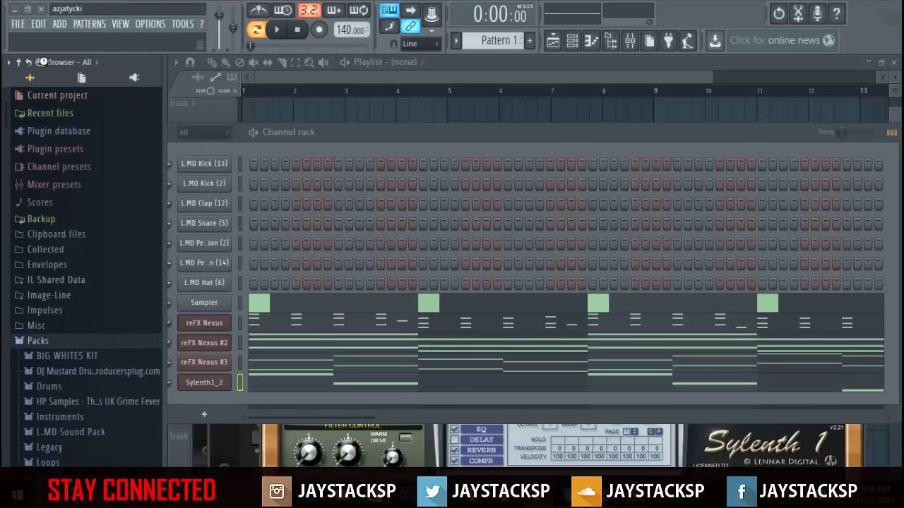
# - Add the Crunk Whistle preset from the recent files as a new channel below Sylenth1_2
pyautogui.click(43, 113)
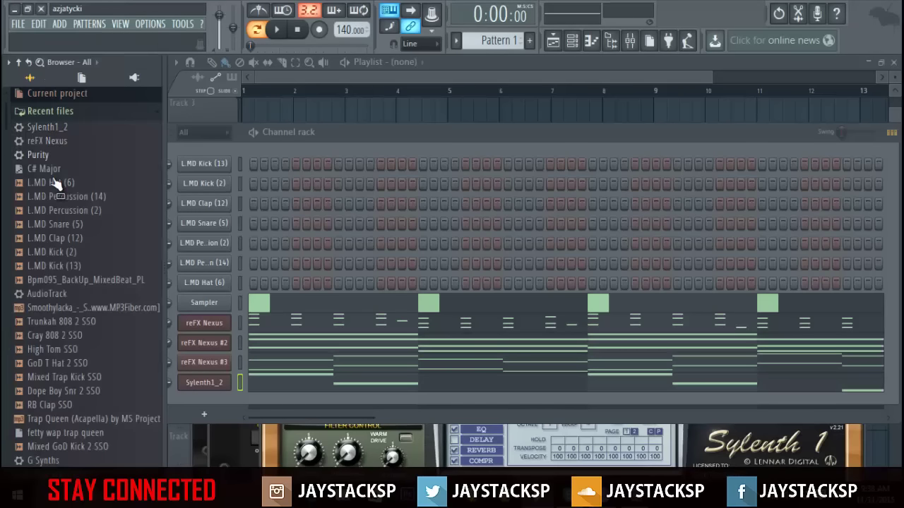
pyautogui.scroll(-3, 88, 311)
pyautogui.moveTo(59, 351); pyautogui.dragTo(204, 395)
# - Draw a whistle phrase in bar 2 of the Trap Whistle 1 piano roll: C#6, C6 and three A#5 notes
pyautogui.click(362, 129)
pyautogui.click(400, 139)
pyautogui.click(440, 130)
pyautogui.press('space')
pyautogui.press('space')
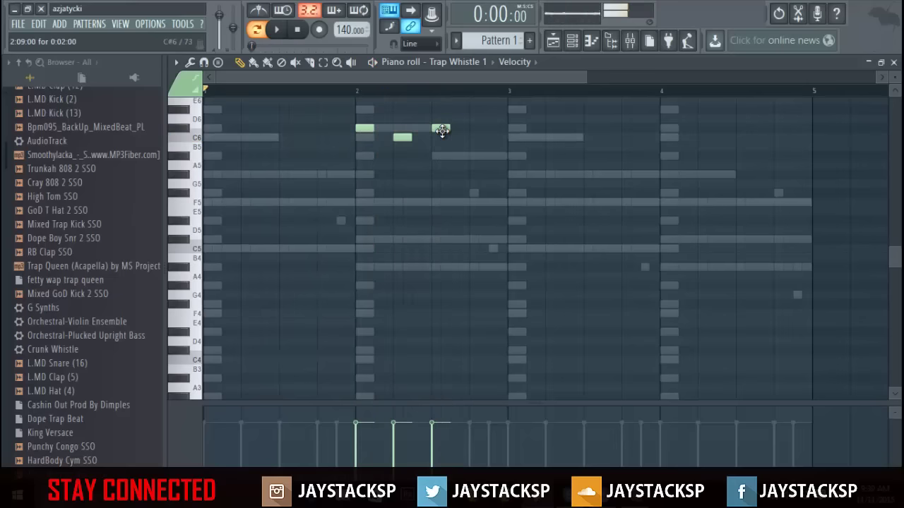
pyautogui.moveTo(442, 132); pyautogui.dragTo(442, 150)
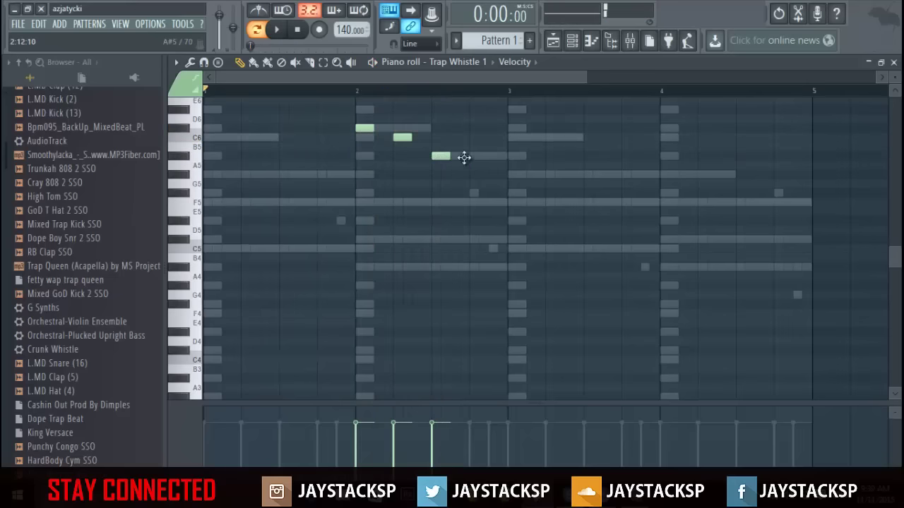
pyautogui.click(465, 157)
pyautogui.press('space')
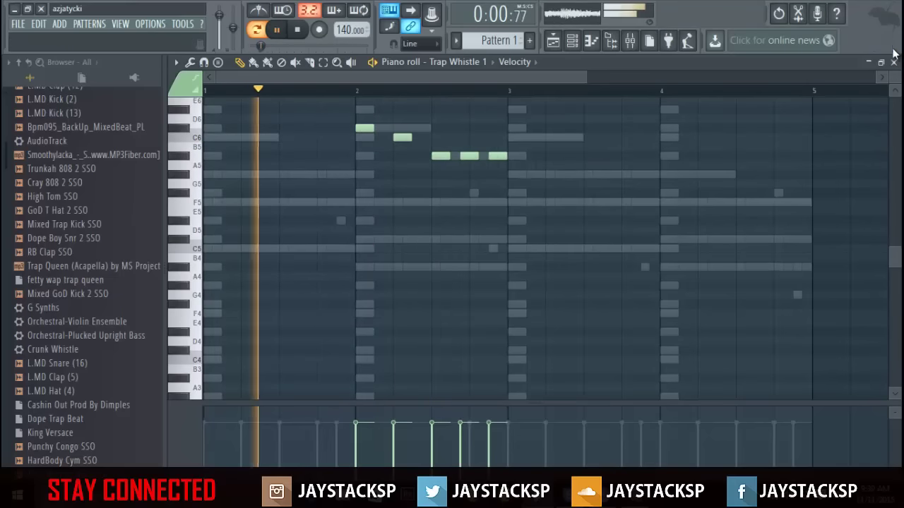
# - Return to the channel rack and reposition it beside the browser
pyautogui.press('F6')
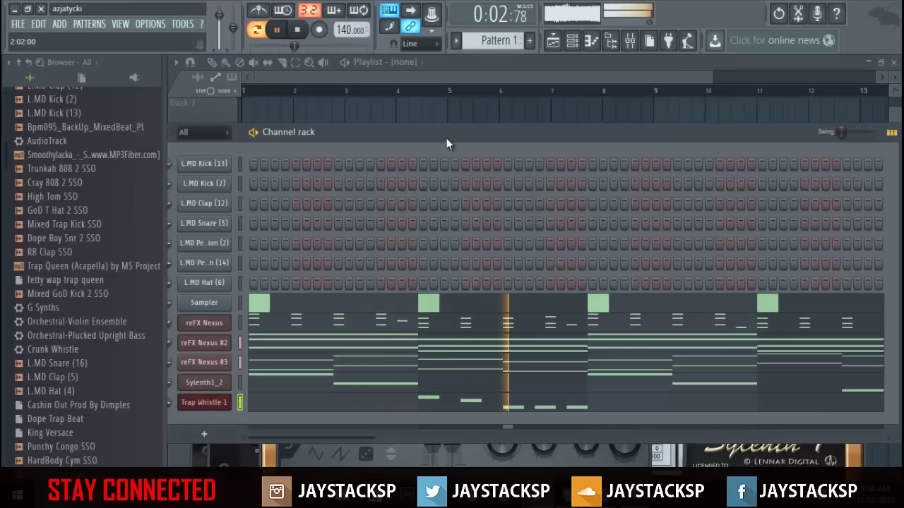
pyautogui.moveTo(446, 137); pyautogui.dragTo(497, 119)
pyautogui.press('space')
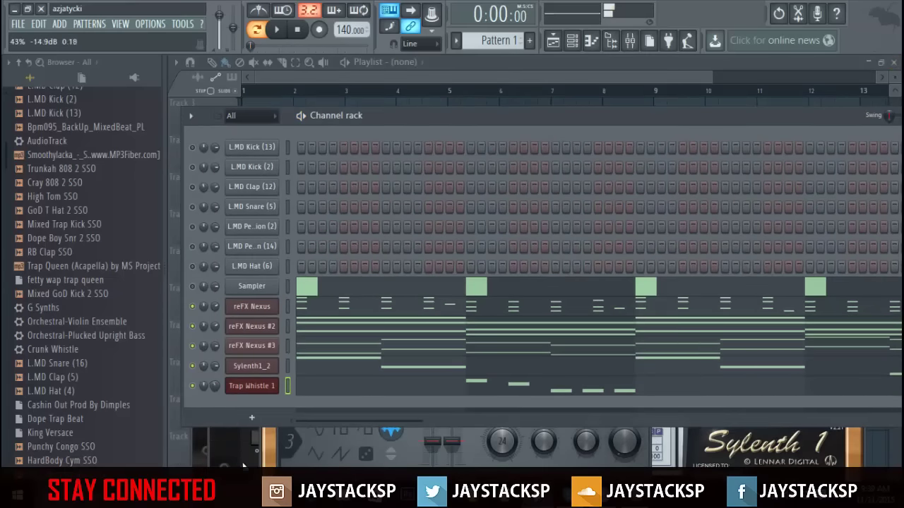
# - Rework the bar 2 whistle phrase with longer notes, replacing the last A#5 with two short C6 notes near the bar's end
pyautogui.press('space')
pyautogui.click(504, 393)
pyautogui.rightClick(497, 270)
pyautogui.click(473, 241)
pyautogui.click(502, 242)
pyautogui.moveTo(502, 242); pyautogui.dragTo(493, 242)
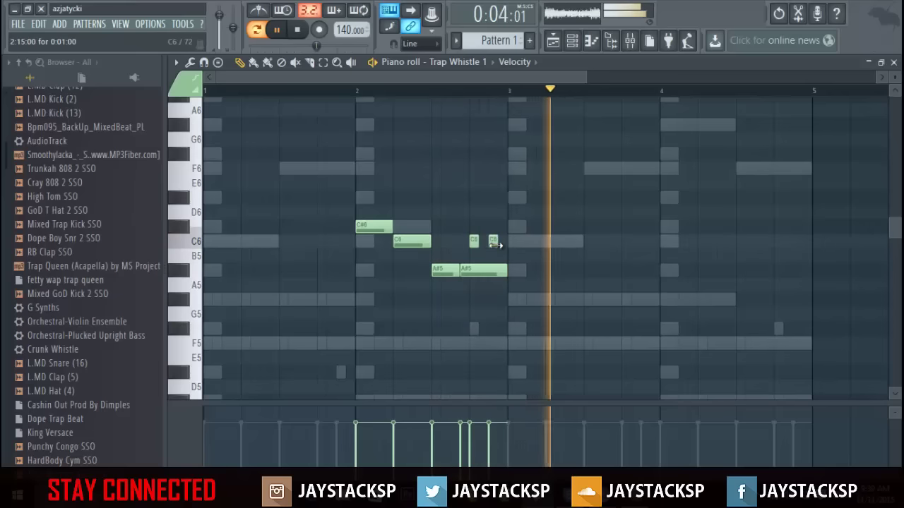
# - Play back the pattern and raise the Trap Whistle 1 channel's volume
pyautogui.press('space')
pyautogui.press('space')
pyautogui.click(893, 63)
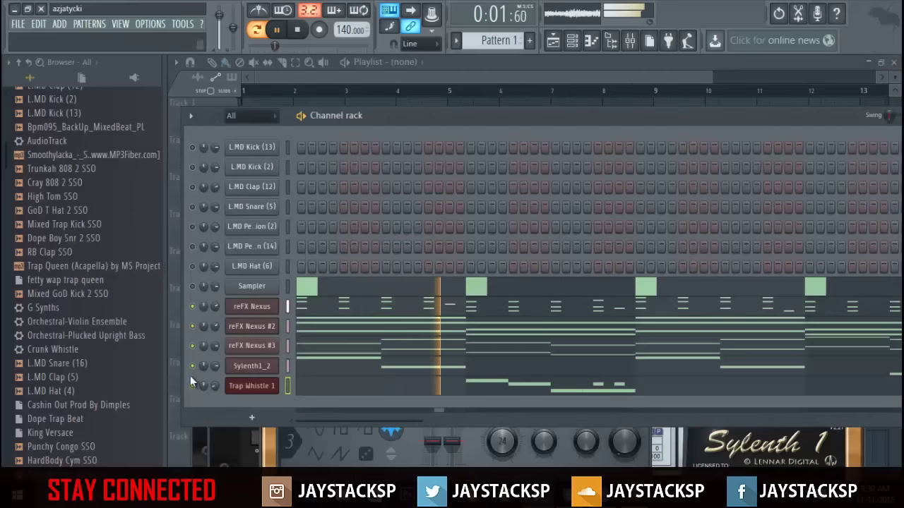
pyautogui.moveTo(215, 388); pyautogui.dragTo(210, 351)
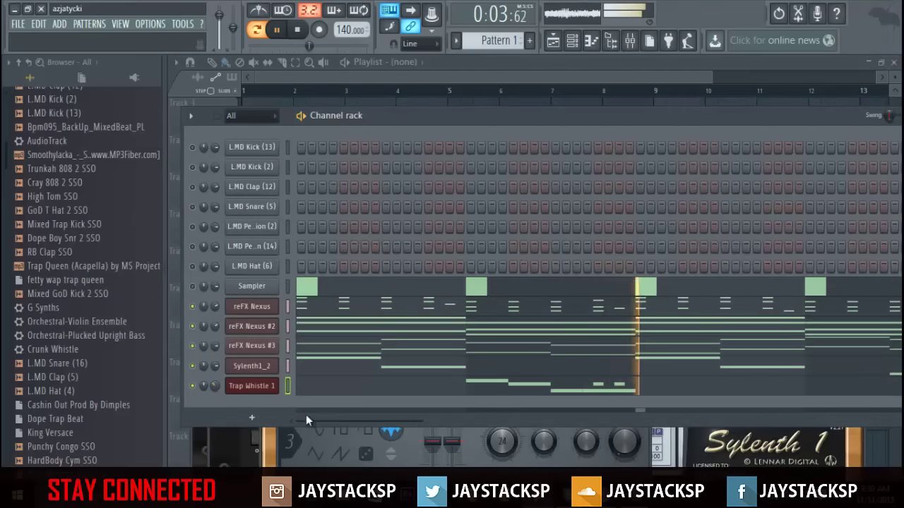
pyautogui.press('space')
# - Duplicate the entire bar 2 whistle phrase and shift the copy into bar 4
pyautogui.click(590, 388)
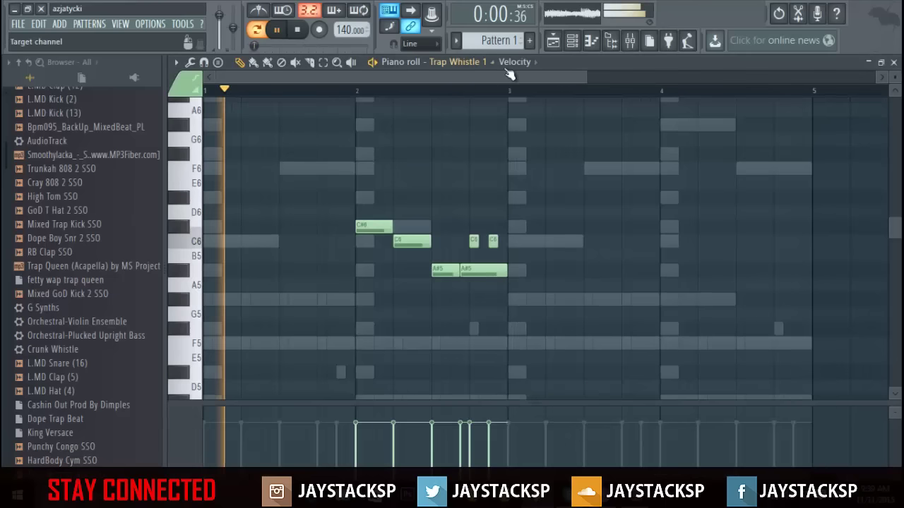
pyautogui.moveTo(589, 77); pyautogui.dragTo(797, 133)
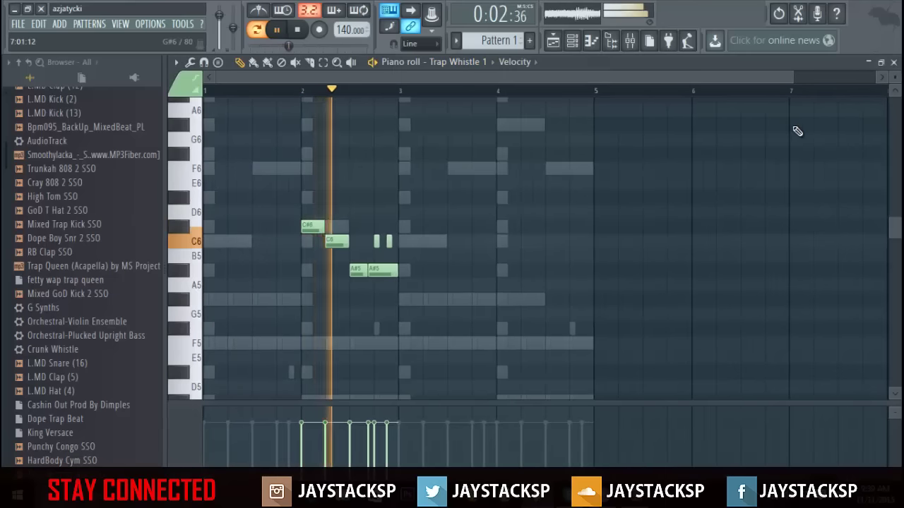
pyautogui.hotkey('ctrl', 'a')
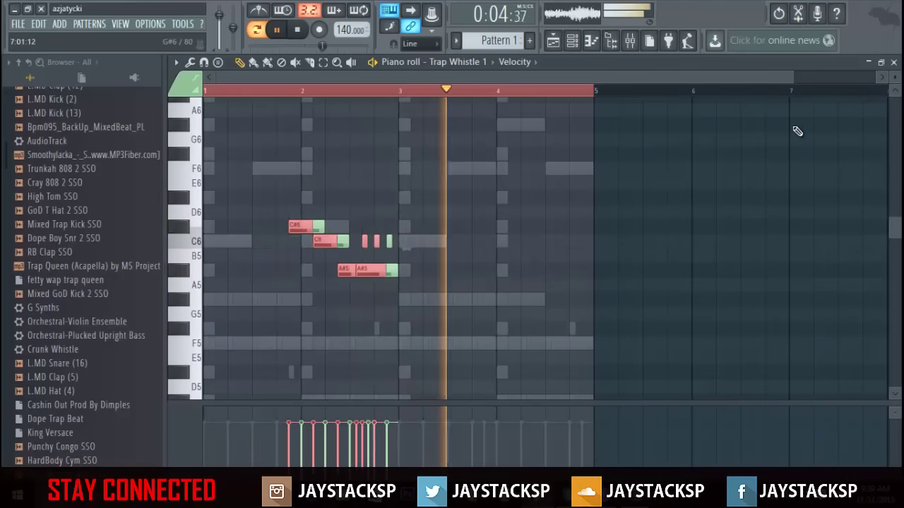
pyautogui.hotkey('shift', 'Right')
pyautogui.hotkey('shift', 'Right')
pyautogui.hotkey('shift', 'Right')
pyautogui.hotkey('shift', 'Right')
pyautogui.hotkey('shift', 'Right')
pyautogui.hotkey('shift', 'Right')
pyautogui.hotkey('shift', 'Right')
pyautogui.hotkey('shift', 'Right')
pyautogui.hotkey('shift', 'Right')
pyautogui.hotkey('shift', 'Right')
pyautogui.hotkey('shift', 'Right')
pyautogui.hotkey('shift', 'Right')
pyautogui.hotkey('shift', 'Right')
pyautogui.hotkey('shift', 'Right')
pyautogui.hotkey('shift', 'Right')
pyautogui.hotkey('shift', 'Right')
pyautogui.hotkey('shift', 'Right')
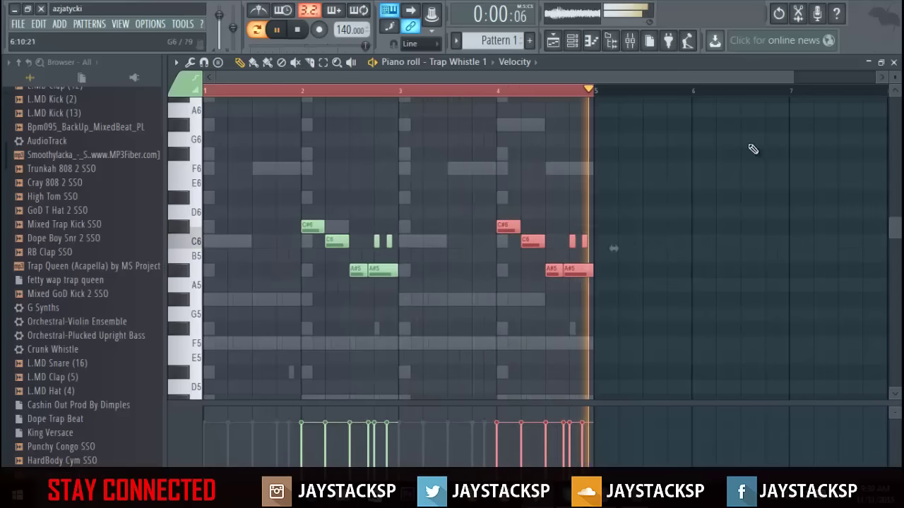
# - Add two short A#5 whistle notes in the first half of bar 4, beneath the ends of the C#6 and C6 notes
pyautogui.click(500, 273)
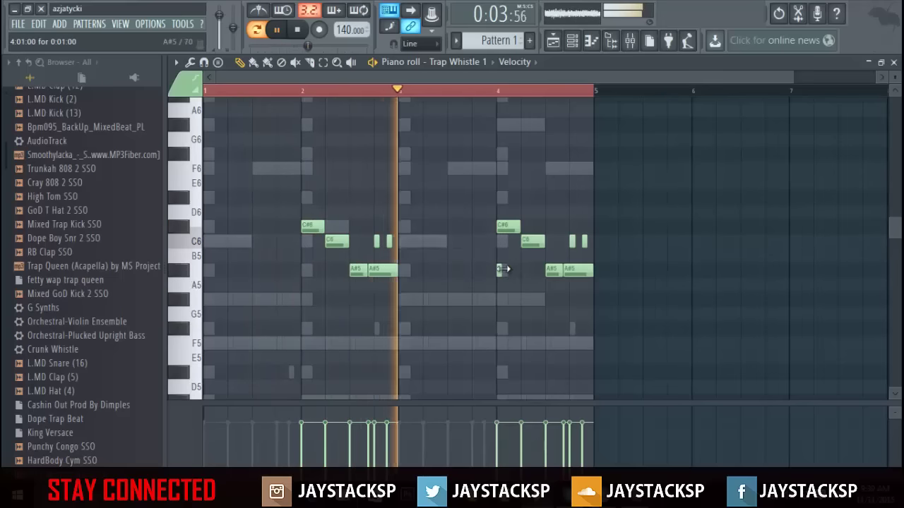
pyautogui.rightClick(500, 270)
pyautogui.click(510, 271)
pyautogui.click(536, 270)
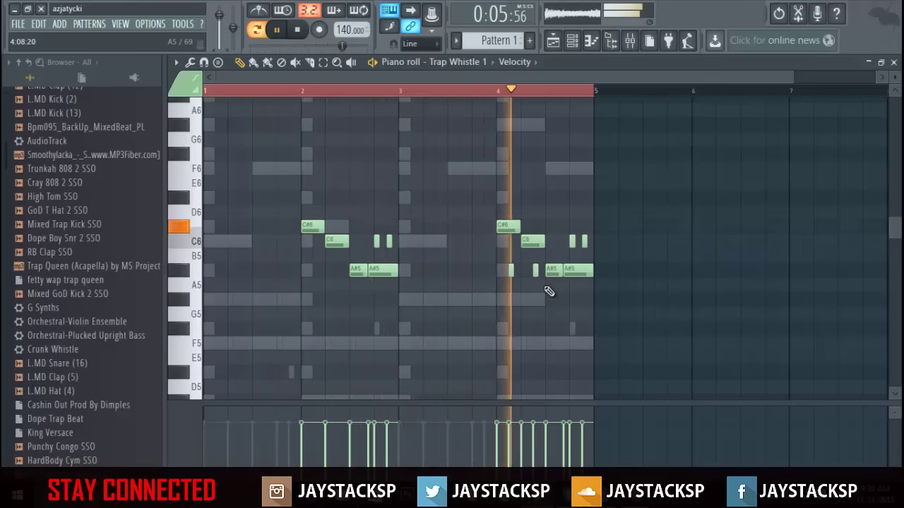
pyautogui.click(893, 62)
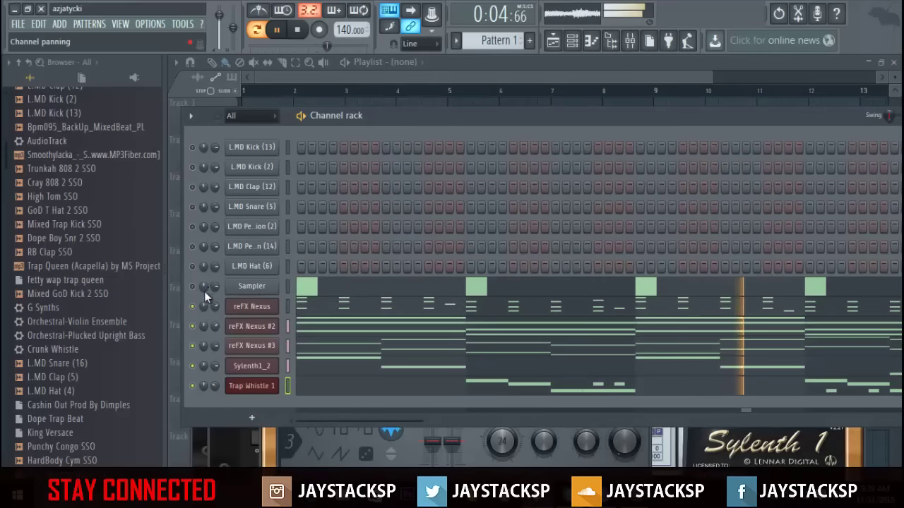
# - Place a two-step C5 note at the start of bar 1 on the L.MD Kick (13) channel
pyautogui.rightClick(255, 148)
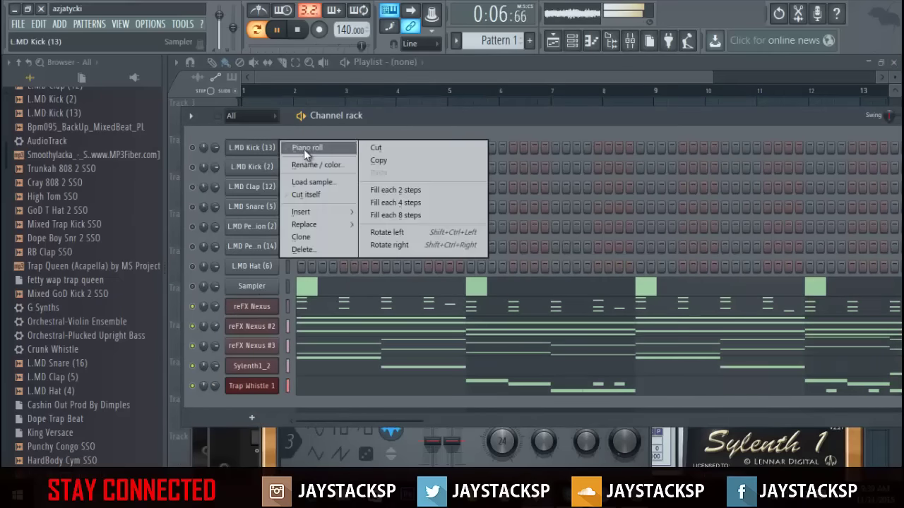
pyautogui.click(304, 149)
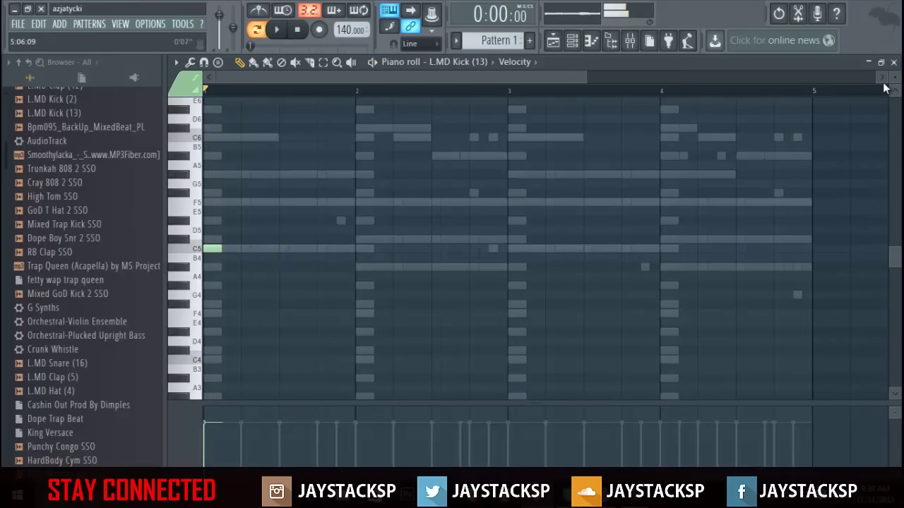
pyautogui.click(894, 62)
# - Solo and unsolo the L.MD Kick (13) channel so that all channels are unmuted
pyautogui.rightClick(192, 149)
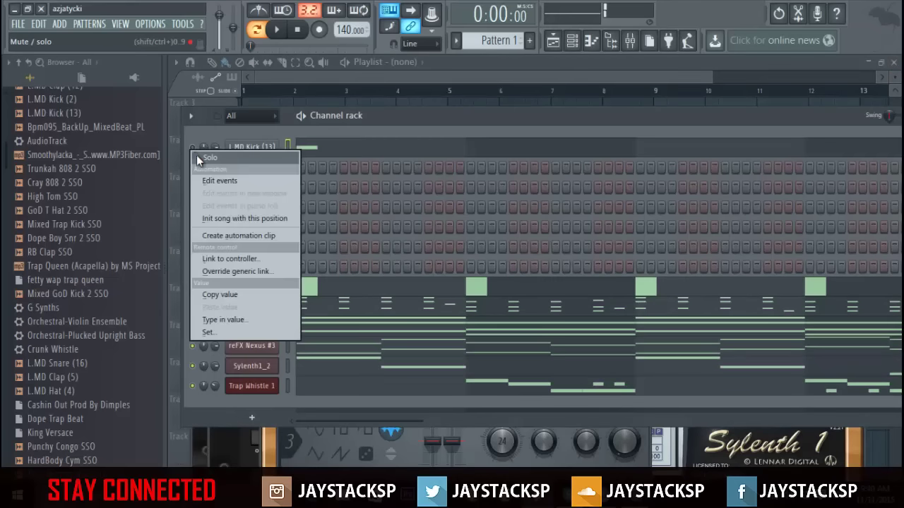
pyautogui.click(196, 153)
pyautogui.rightClick(192, 148)
pyautogui.click(197, 154)
# - Add C5 kick notes on beat 4 of bar 1 and beat 2 of bar 2, plus two one-step notes in bar 2's last beat
pyautogui.click(318, 148)
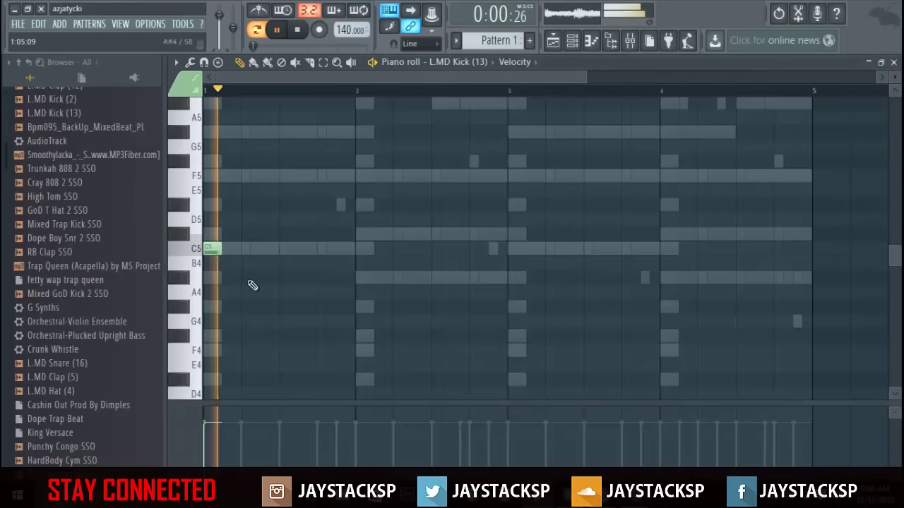
pyautogui.press('space')
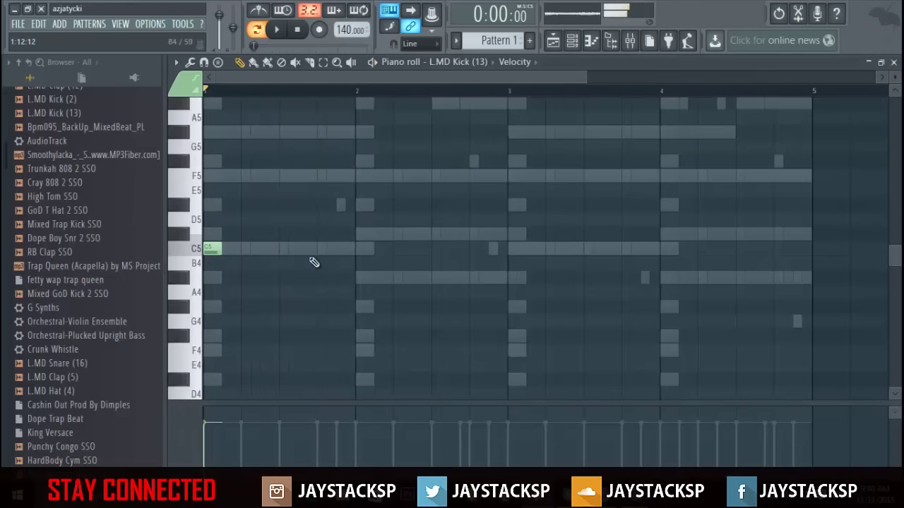
pyautogui.click(334, 248)
pyautogui.press('space')
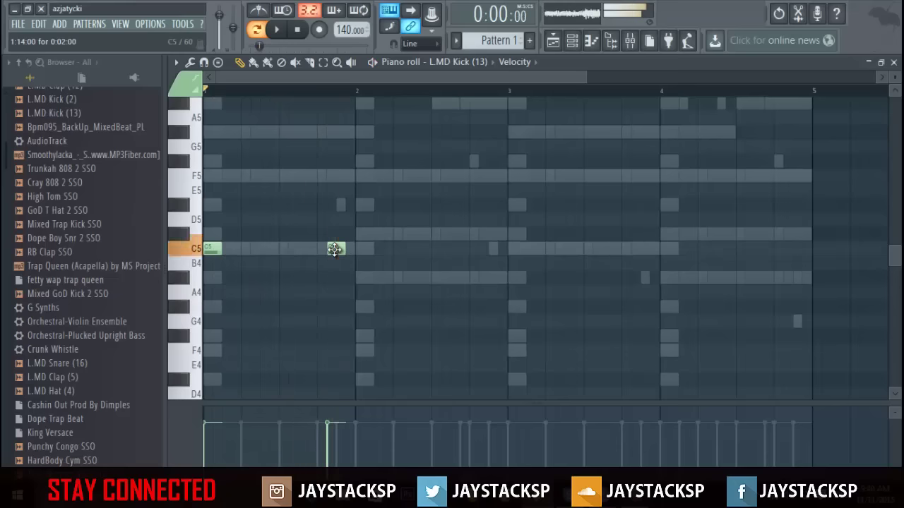
pyautogui.click(400, 248)
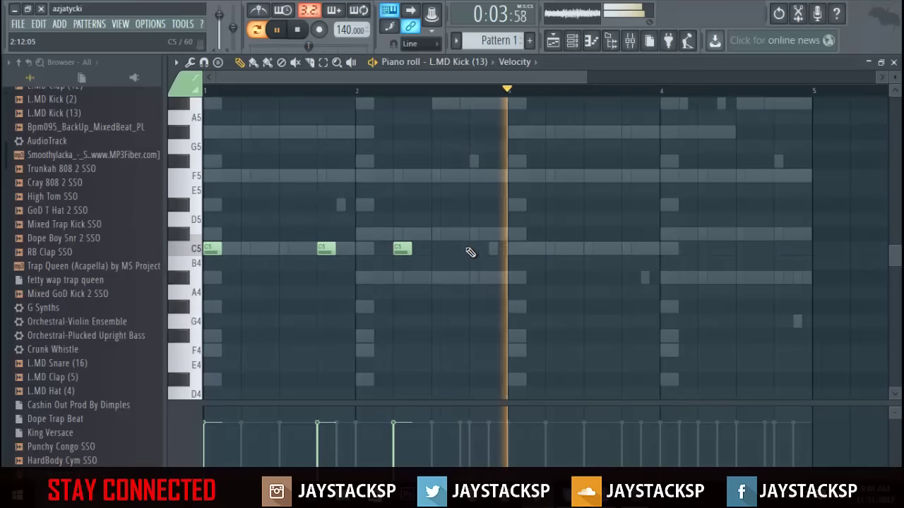
pyautogui.click(474, 249)
pyautogui.click(493, 249)
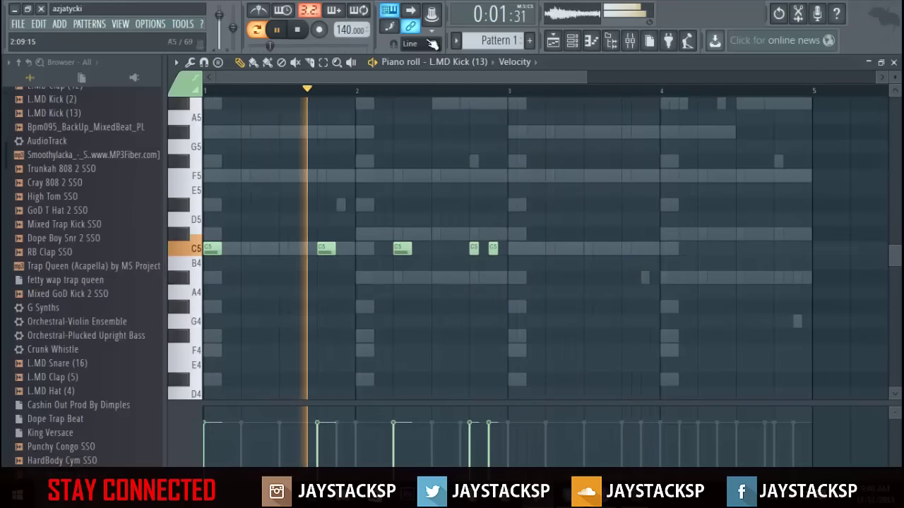
# - On L.MD Clap (12), add C5 notes on beat 3 of bars 1 and 2, following the bar 2 clap with a three-step note
pyautogui.click(464, 62)
pyautogui.click(477, 103)
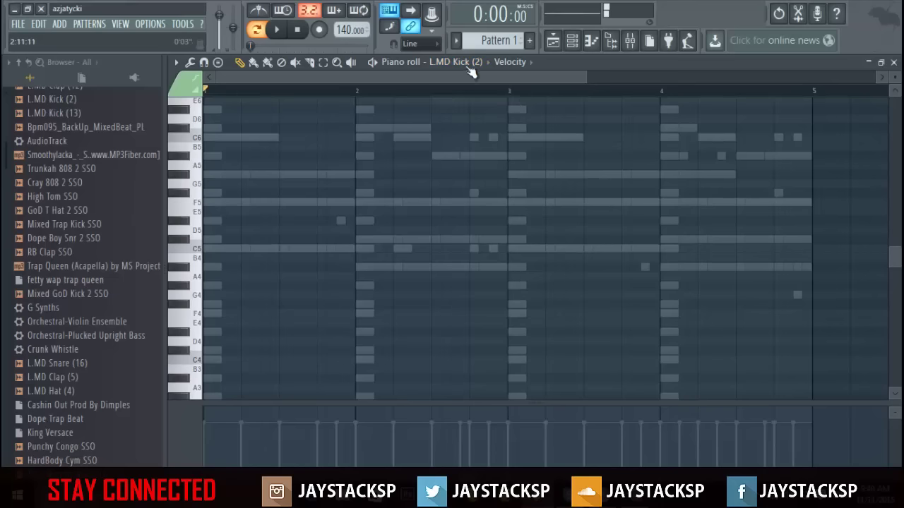
pyautogui.click(469, 62)
pyautogui.click(471, 109)
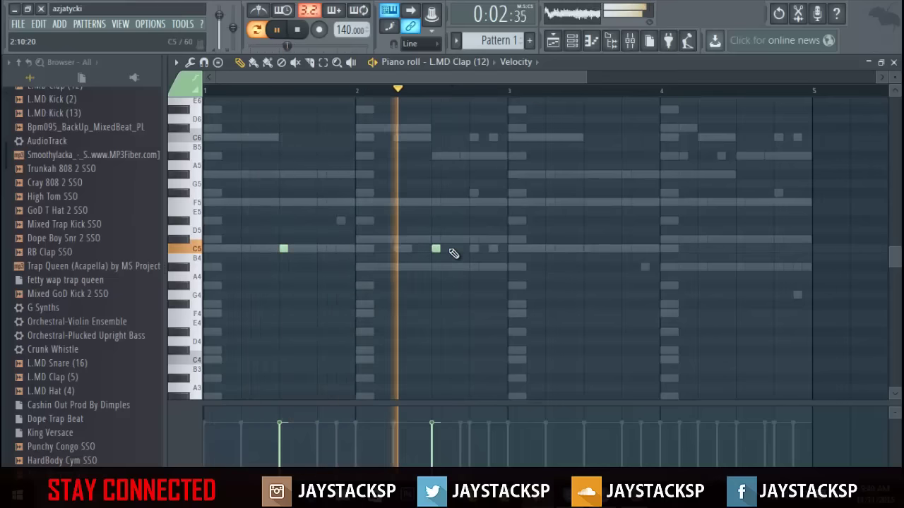
pyautogui.click(455, 248)
pyautogui.rightClick(455, 250)
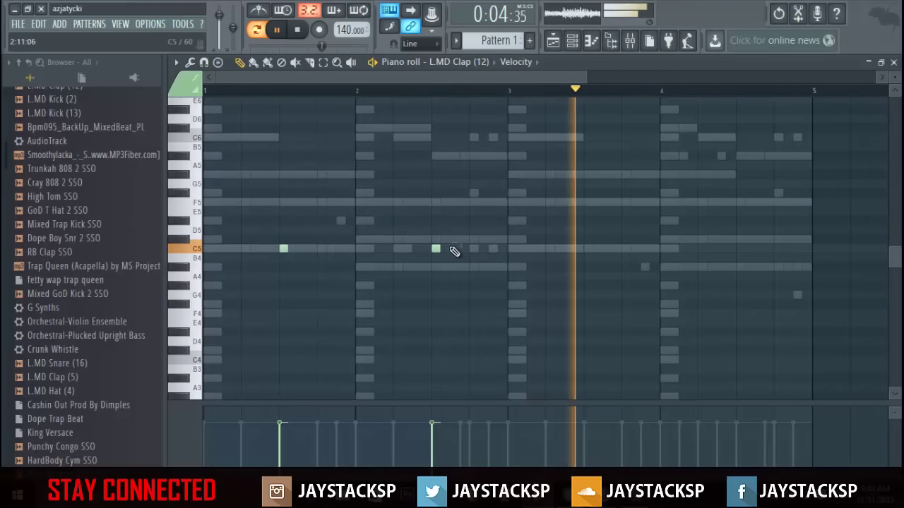
pyautogui.click(445, 249)
pyautogui.moveTo(448, 249); pyautogui.dragTo(465, 249)
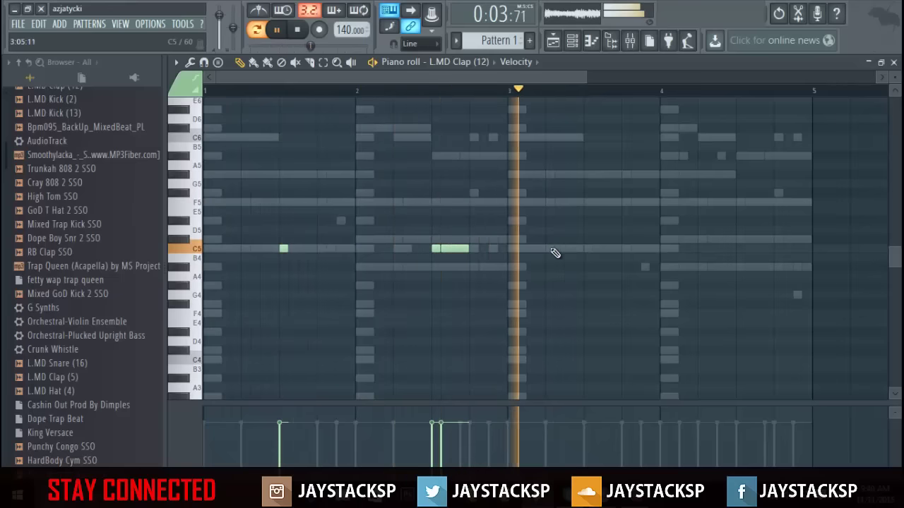
# - Add one-step C5 clap notes on beat 3 of bars 3 and 4
pyautogui.click(576, 250)
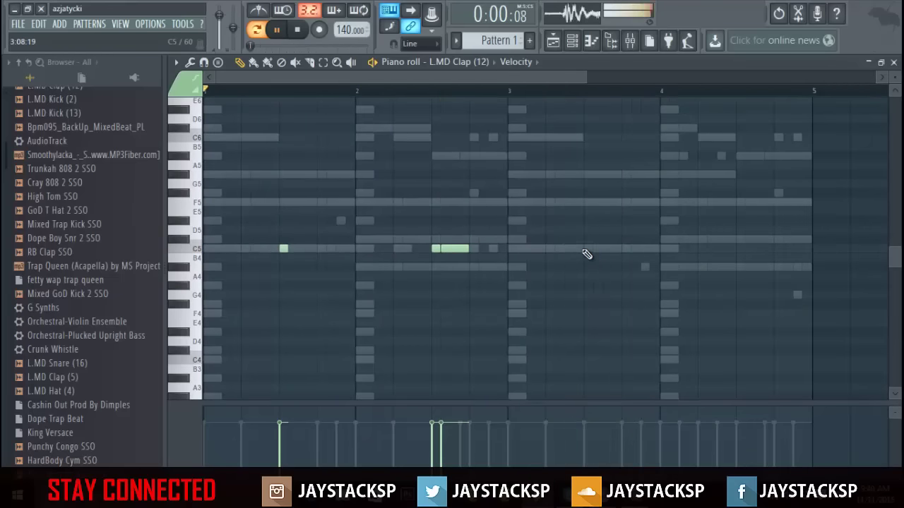
pyautogui.click(586, 249)
pyautogui.click(728, 249)
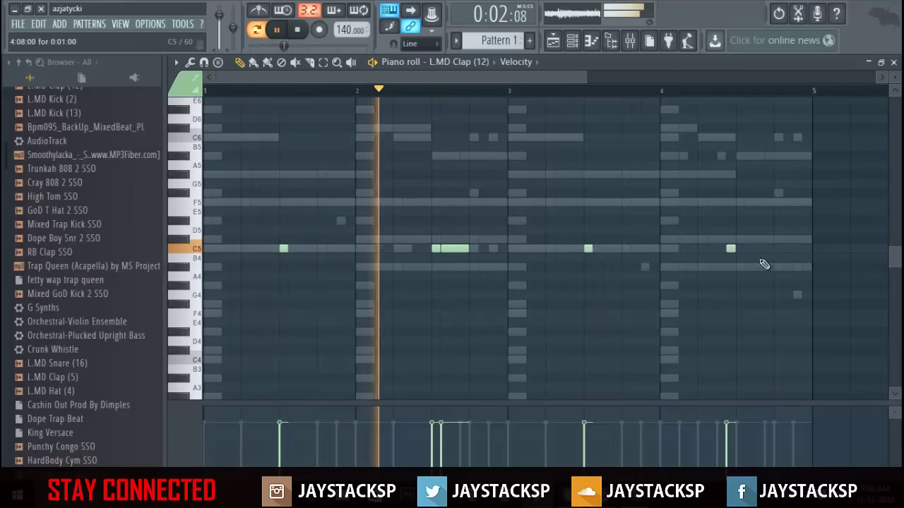
pyautogui.moveTo(728, 250); pyautogui.dragTo(739, 250)
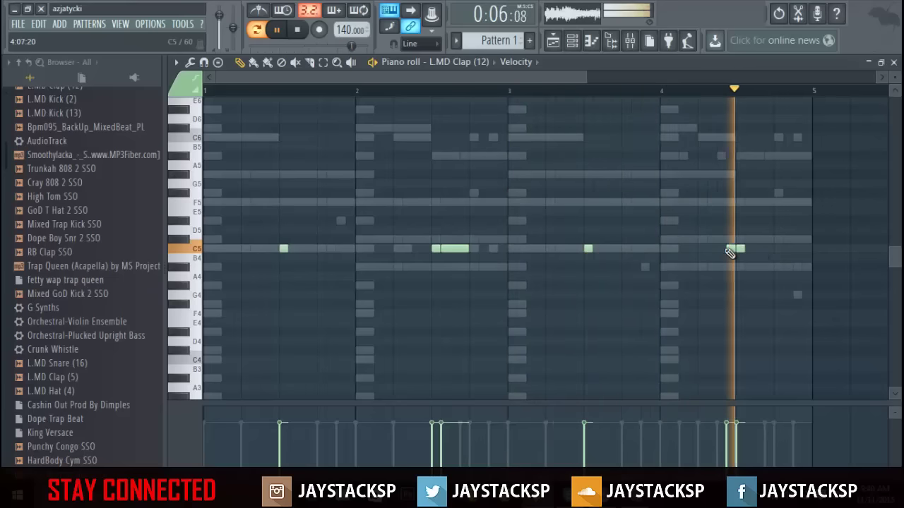
pyautogui.click(893, 63)
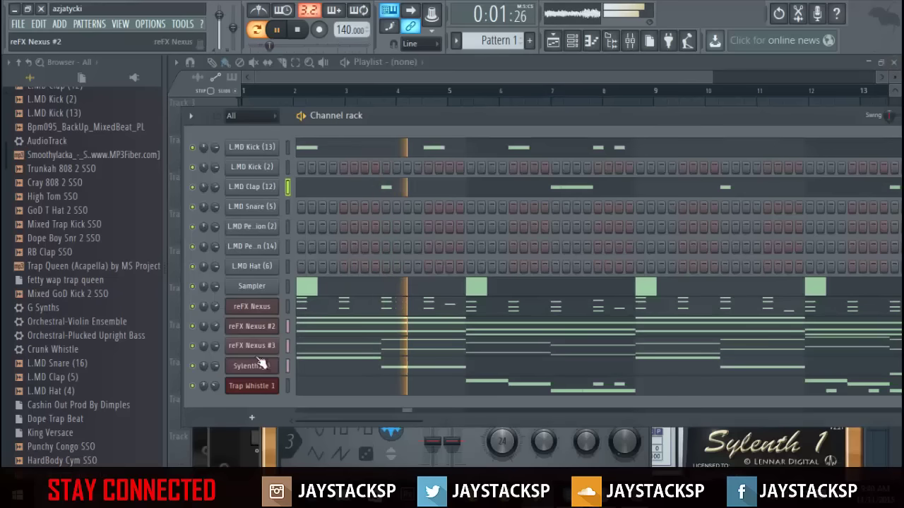
# - Copy all the L.MD Clap (12) notes into the L.MD Snare (5) channel
pyautogui.rightClick(258, 211)
pyautogui.click(305, 206)
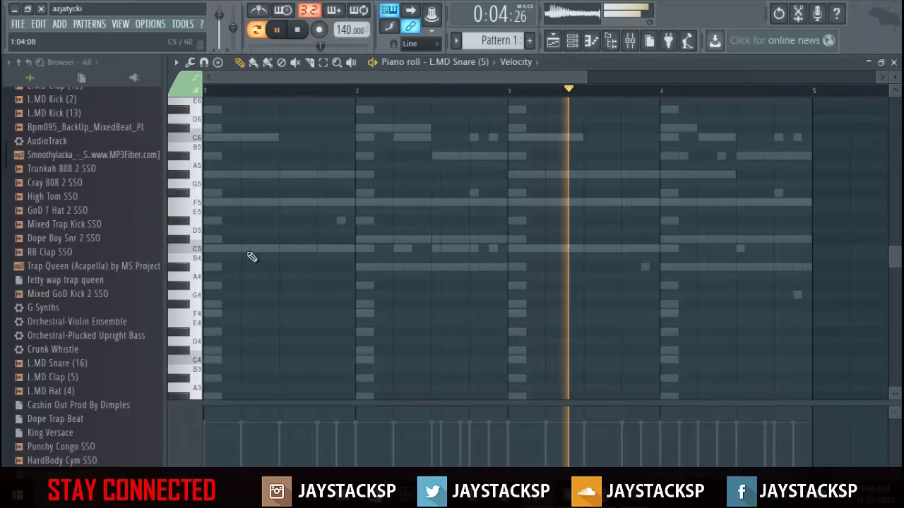
pyautogui.click(459, 62)
pyautogui.click(464, 113)
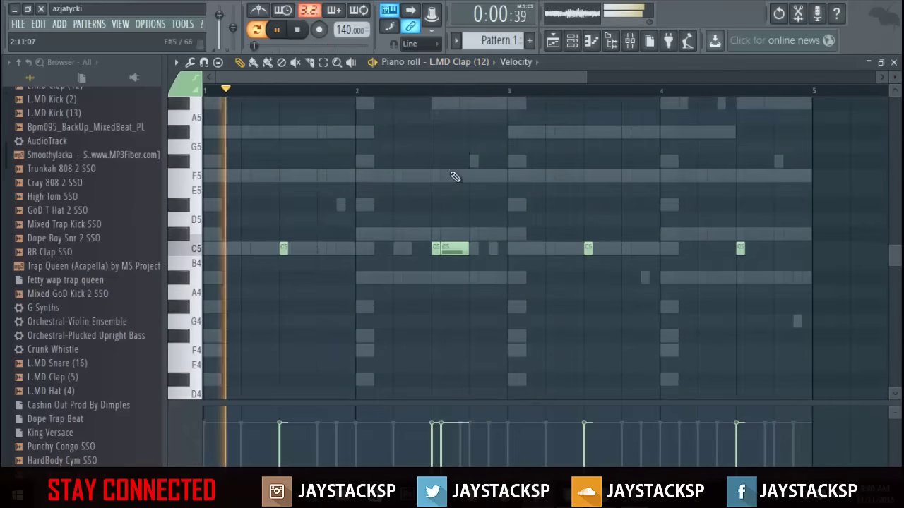
pyautogui.click(894, 63)
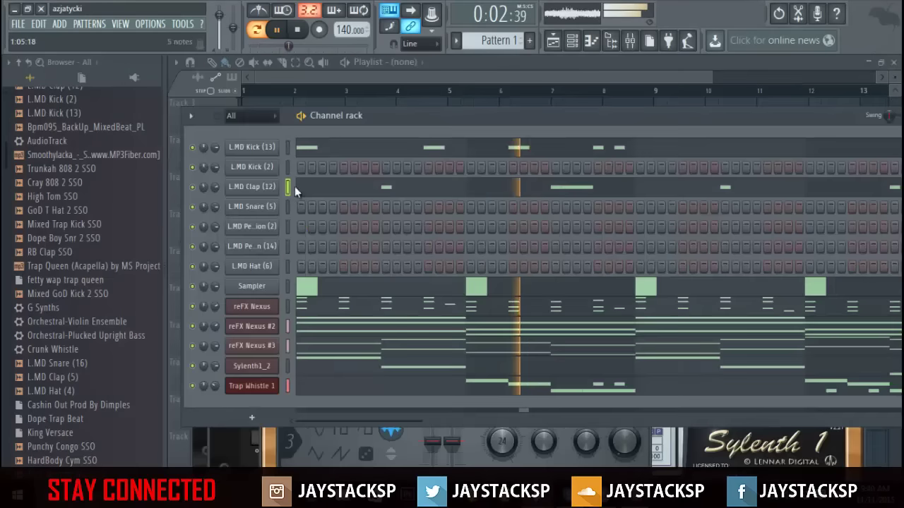
pyautogui.rightClick(283, 208)
pyautogui.click(302, 208)
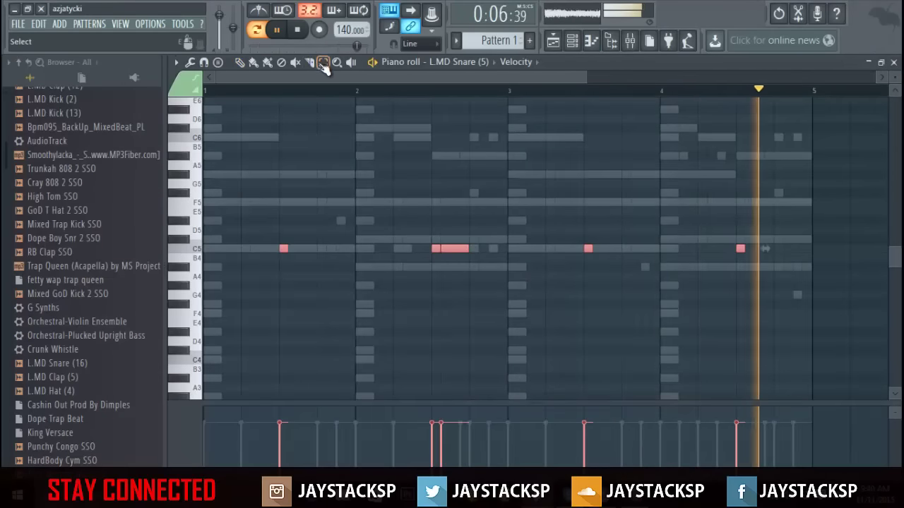
# - Try chopping the three-step snare note in bar 2 with the arpeggiator's default settings and play it back
pyautogui.moveTo(439, 227); pyautogui.dragTo(472, 263)
pyautogui.moveTo(455, 218); pyautogui.dragTo(468, 260)
pyautogui.hotkey('alt', 'a')
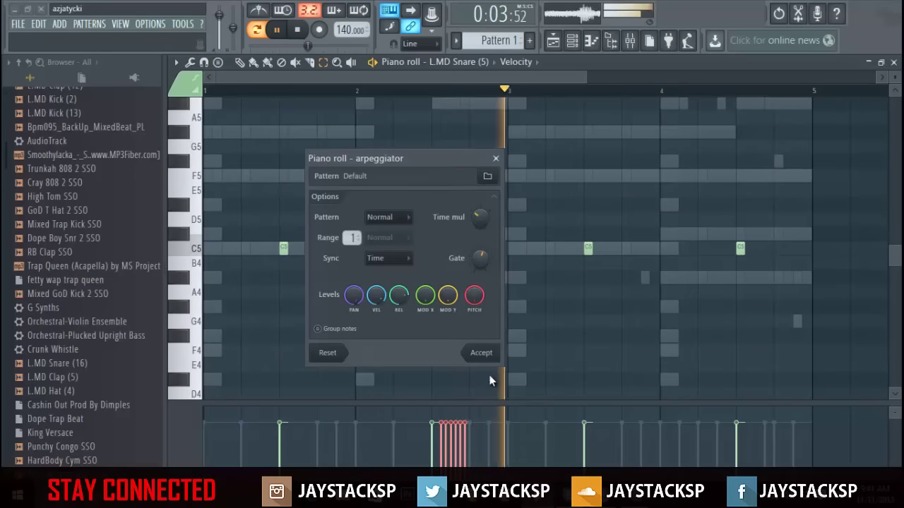
pyautogui.click(481, 352)
pyautogui.press('space')
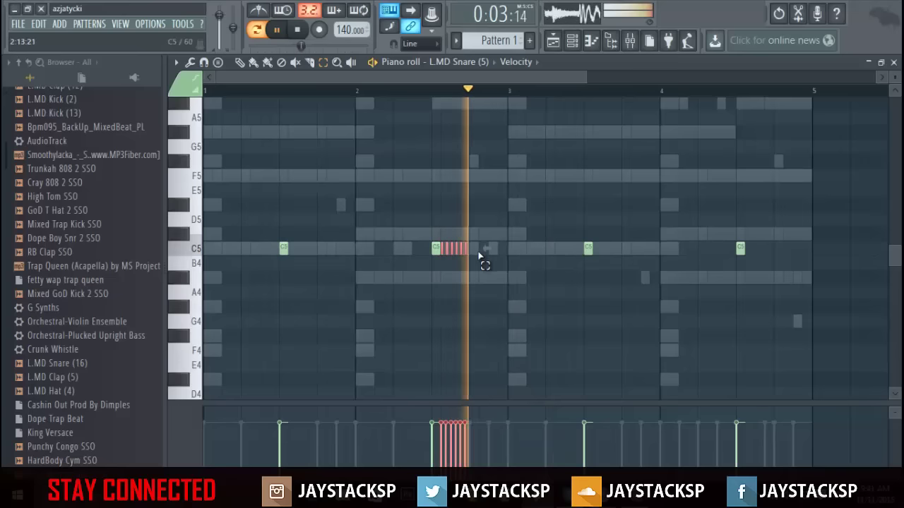
pyautogui.press('space')
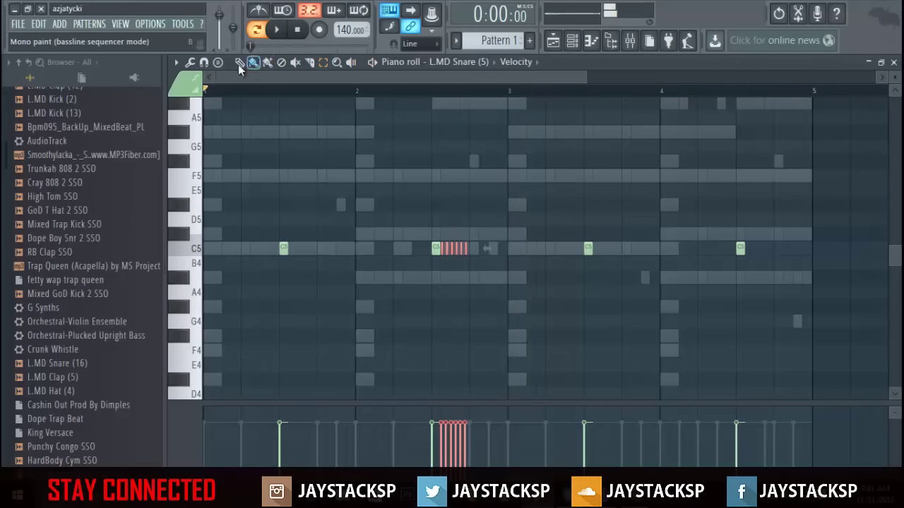
# - Delete the chopped snare fragments in bar 2 and fill beat 3 with two consecutive two-step C5 notes
pyautogui.rightClick(457, 249)
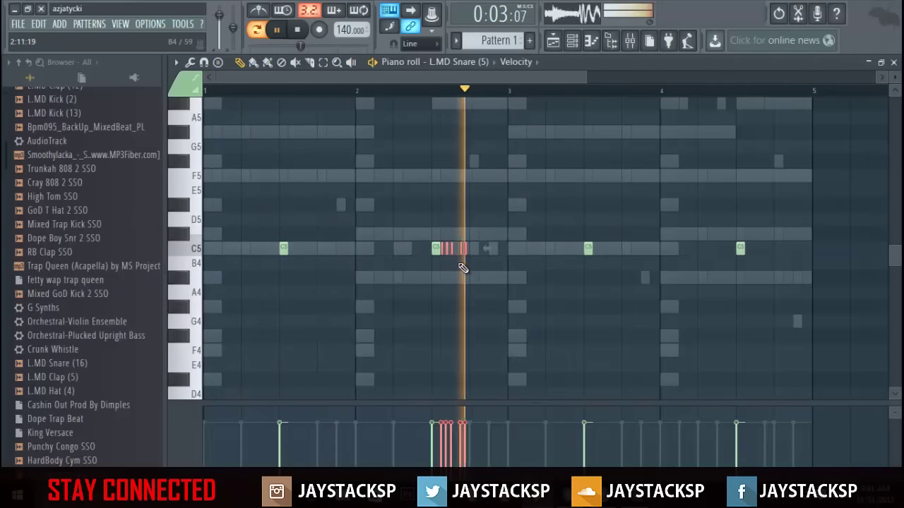
pyautogui.rightClick(452, 251)
pyautogui.rightClick(447, 252)
pyautogui.rightClick(443, 251)
pyautogui.rightClick(461, 251)
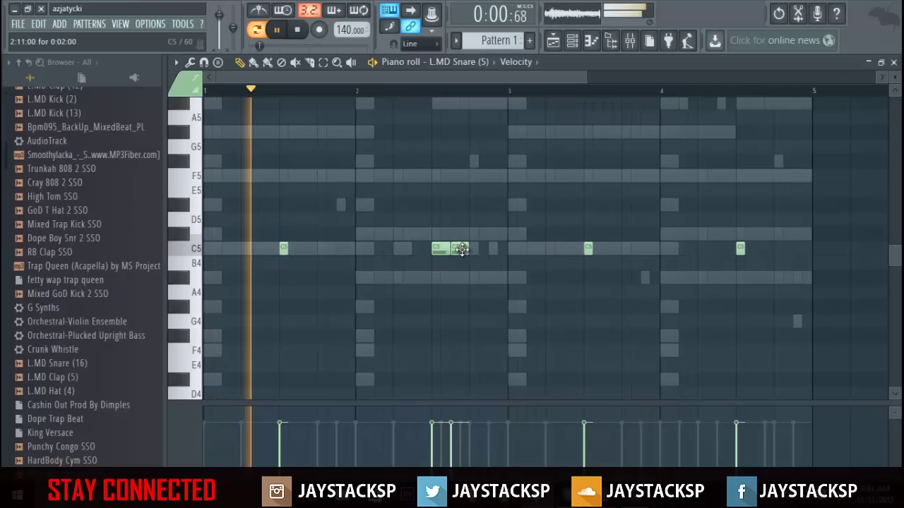
# - Chop the second two-step snare note in bar 2 into two short hits using the arpeggiator with a higher time multiplier
pyautogui.click(324, 63)
pyautogui.moveTo(469, 237); pyautogui.dragTo(459, 265)
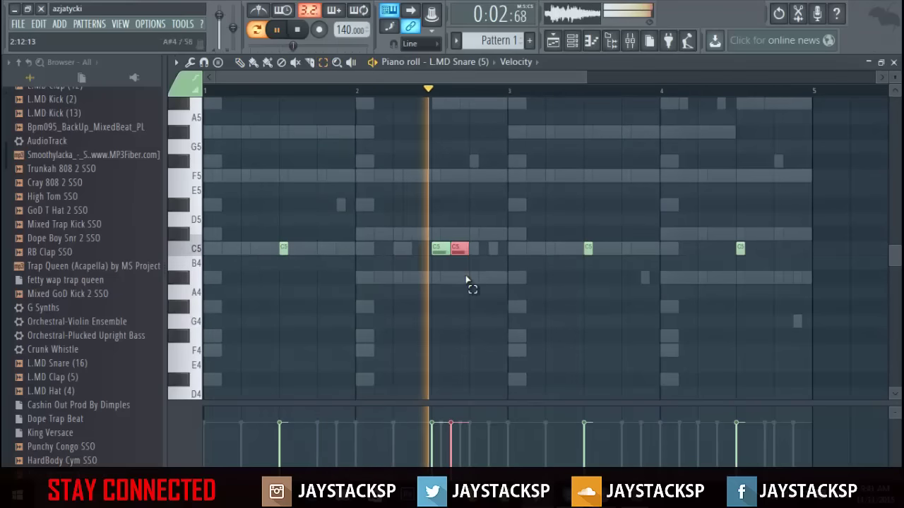
pyautogui.hotkey('alt', 'a')
pyautogui.moveTo(480, 163); pyautogui.dragTo(594, 275)
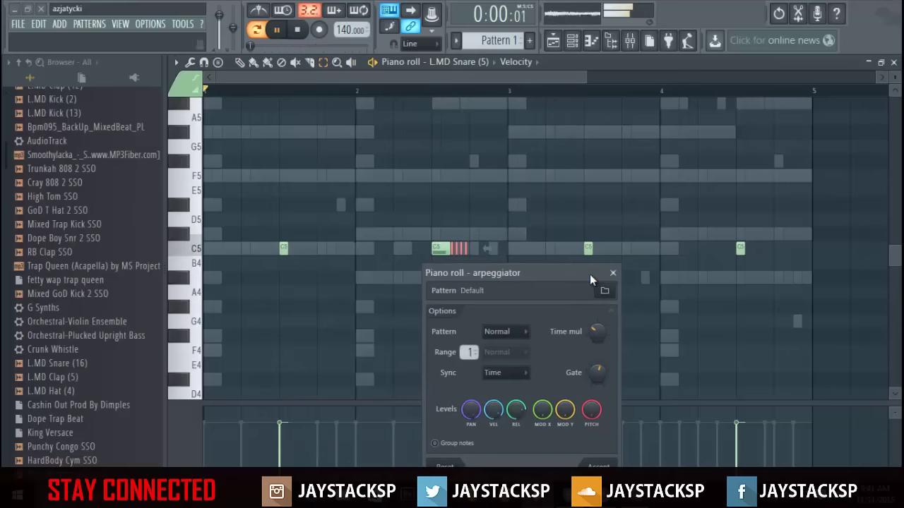
pyautogui.moveTo(595, 319); pyautogui.dragTo(594, 326)
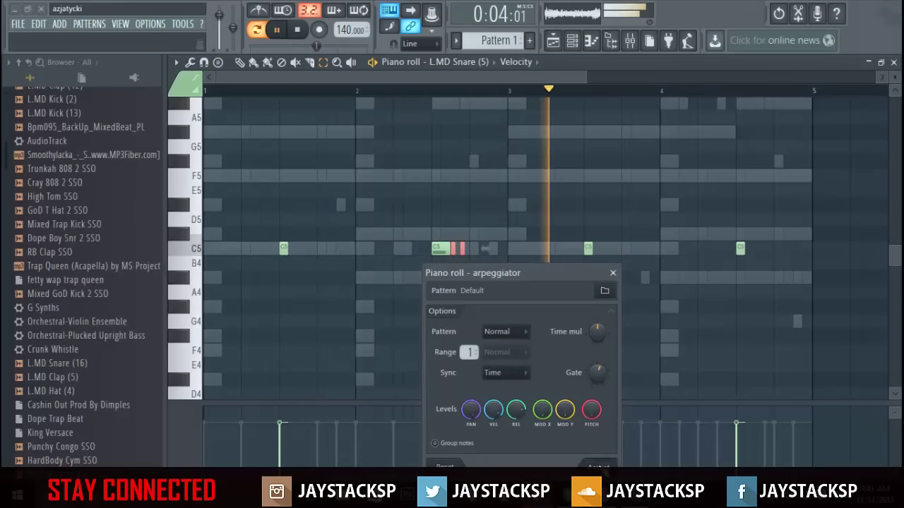
pyautogui.click(598, 467)
# - Copy the two short snare hits to just after the beat 3 notes in bars 1 and 3, raising the bar 3 pair to D#5
pyautogui.hotkey('ctrl', 'v')
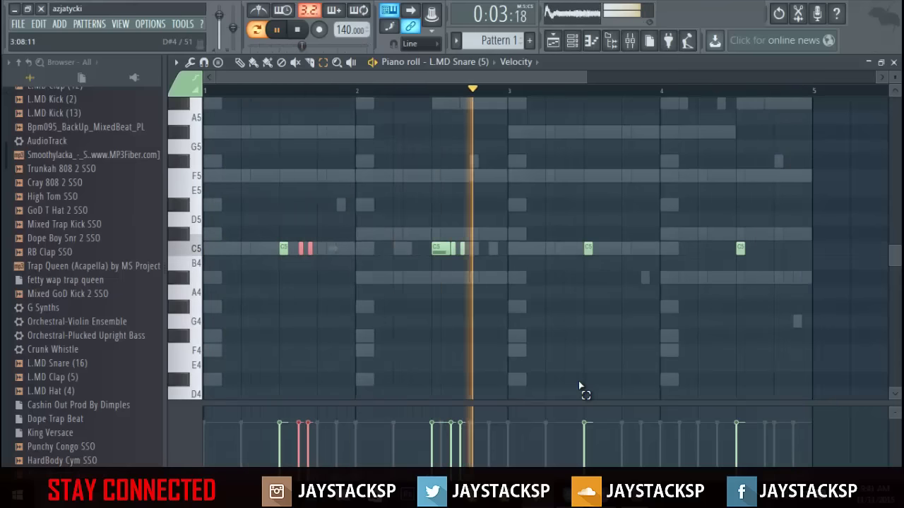
pyautogui.hotkey('ctrl', 'v')
pyautogui.hotkey('shift', 'Right')
pyautogui.hotkey('shift', 'Right')
pyautogui.hotkey('shift', 'Right')
pyautogui.hotkey('shift', 'Right')
pyautogui.hotkey('shift', 'Right')
pyautogui.hotkey('shift', 'Right')
pyautogui.hotkey('shift', 'Right')
pyautogui.hotkey('shift', 'Right')
pyautogui.hotkey('shift', 'Right')
pyautogui.hotkey('shift', 'Right')
pyautogui.hotkey('shift', 'Right')
pyautogui.hotkey('shift', 'Right')
pyautogui.hotkey('shift', 'Right')
pyautogui.hotkey('shift', 'Right')
pyautogui.hotkey('shift', 'Right')
pyautogui.hotkey('shift', 'Right')
pyautogui.hotkey('shift', 'Right')
pyautogui.hotkey('shift', 'Right')
pyautogui.hotkey('shift', 'Right')
pyautogui.hotkey('shift', 'Right')
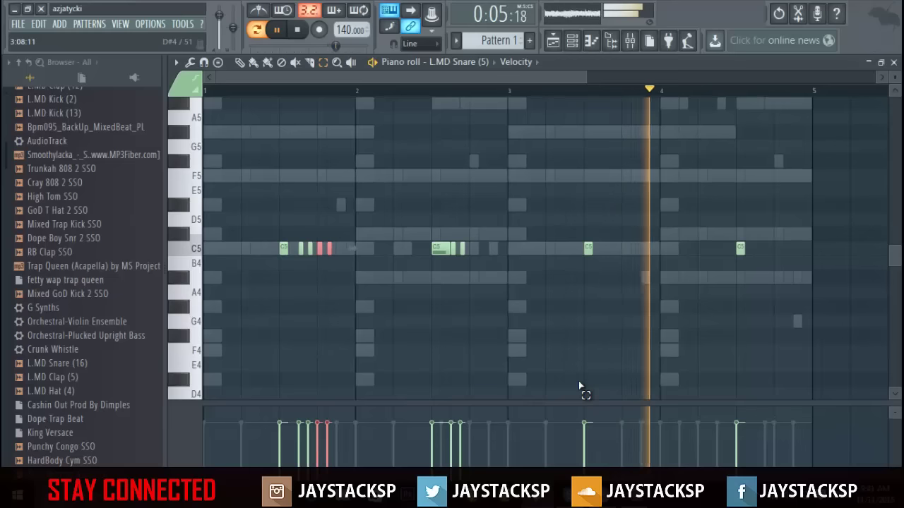
pyautogui.hotkey('shift', 'Right')
pyautogui.hotkey('shift', 'Right')
pyautogui.hotkey('shift', 'Right')
pyautogui.hotkey('shift', 'Right')
pyautogui.hotkey('shift', 'Right')
pyautogui.hotkey('shift', 'Right')
pyautogui.hotkey('shift', 'Right')
pyautogui.hotkey('shift', 'Right')
pyautogui.hotkey('shift', 'Right')
pyautogui.hotkey('shift', 'Right')
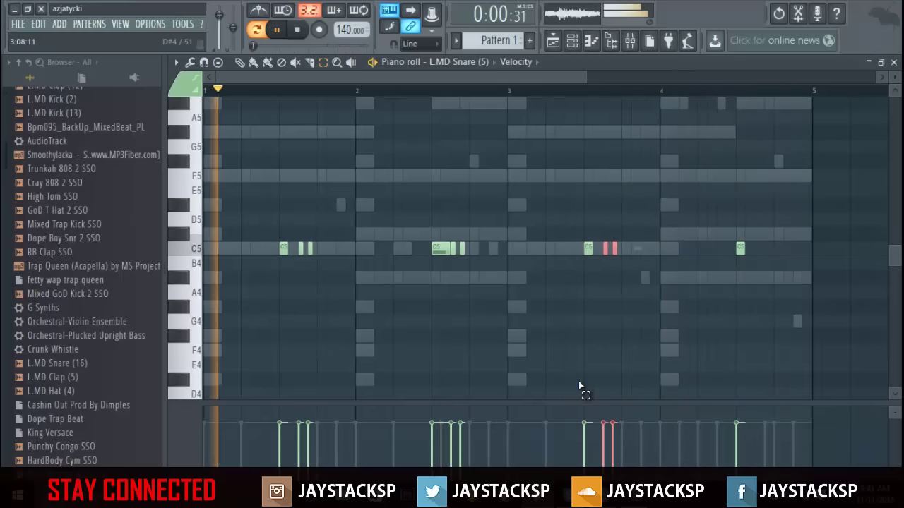
pyautogui.hotkey('shift', 'Up')
pyautogui.hotkey('shift', 'Up')
pyautogui.hotkey('shift', 'Up')
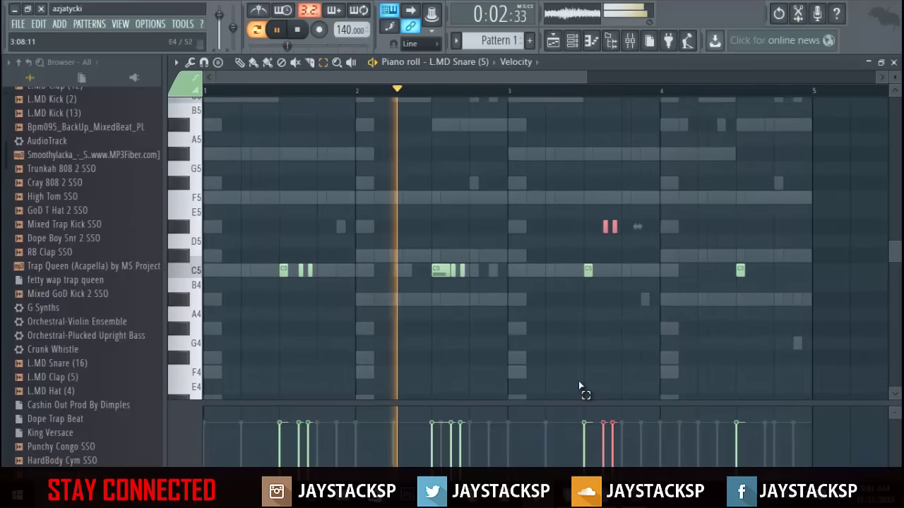
# - Paste another pair of short snare hits directly after the D#5 pair in bar 3 and raise it to C#5
pyautogui.hotkey('ctrl', 'v')
pyautogui.hotkey('shift', 'Right')
pyautogui.hotkey('shift', 'Right')
pyautogui.hotkey('shift', 'Right')
pyautogui.hotkey('shift', 'Right')
pyautogui.hotkey('shift', 'Right')
pyautogui.hotkey('shift', 'Right')
pyautogui.hotkey('shift', 'Right')
pyautogui.hotkey('shift', 'Right')
pyautogui.hotkey('shift', 'Right')
pyautogui.hotkey('shift', 'Right')
pyautogui.hotkey('shift', 'Right')
pyautogui.hotkey('shift', 'Right')
pyautogui.hotkey('shift', 'Right')
pyautogui.hotkey('shift', 'Right')
pyautogui.hotkey('shift', 'Right')
pyautogui.hotkey('shift', 'Right')
pyautogui.hotkey('shift', 'Right')
pyautogui.hotkey('shift', 'Right')
pyautogui.hotkey('shift', 'Right')
pyautogui.hotkey('shift', 'Right')
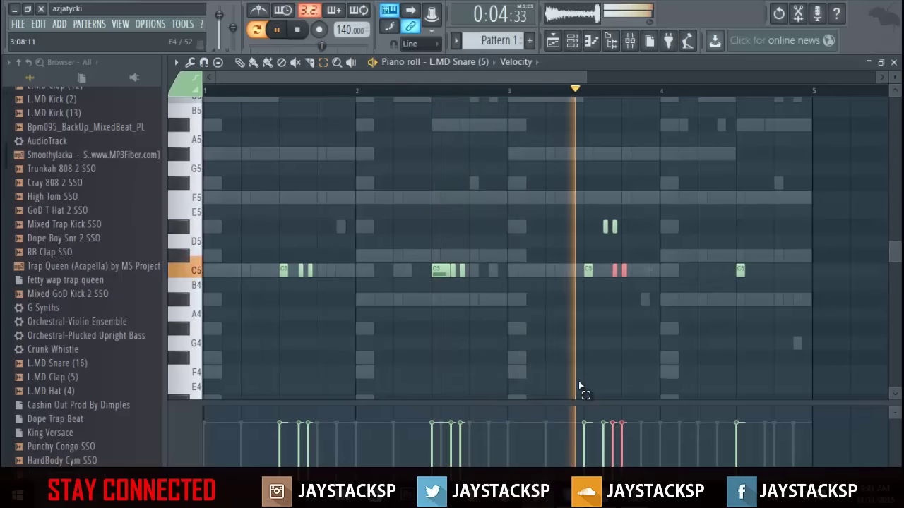
pyautogui.hotkey('shift', 'Up')
pyautogui.hotkey('shift', 'Up')
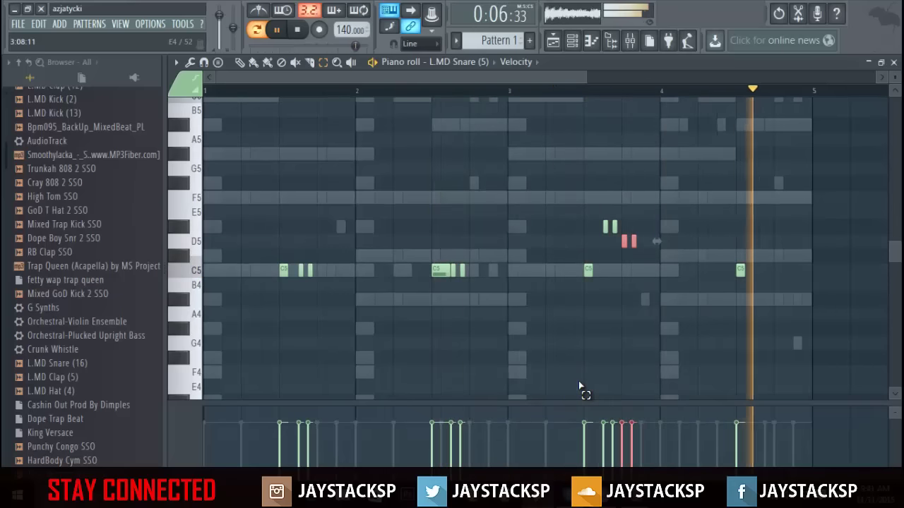
pyautogui.hotkey('shift', 'Down')
# - Paste one more pair of short snare hits at C5, directly after the C#5 pair in bar 3
pyautogui.hotkey('ctrl', 'v')
pyautogui.hotkey('shift', 'Right')
pyautogui.hotkey('shift', 'Right')
pyautogui.hotkey('shift', 'Right')
pyautogui.hotkey('shift', 'Right')
pyautogui.hotkey('shift', 'Right')
pyautogui.hotkey('shift', 'Right')
pyautogui.hotkey('shift', 'Right')
pyautogui.hotkey('shift', 'Right')
pyautogui.hotkey('shift', 'Right')
pyautogui.hotkey('shift', 'Right')
pyautogui.hotkey('shift', 'Right')
pyautogui.hotkey('shift', 'Right')
pyautogui.hotkey('shift', 'Right')
pyautogui.hotkey('shift', 'Right')
pyautogui.hotkey('shift', 'Right')
pyautogui.hotkey('shift', 'Right')
pyautogui.hotkey('shift', 'Right')
pyautogui.hotkey('shift', 'Right')
pyautogui.hotkey('shift', 'Right')
pyautogui.hotkey('shift', 'Right')
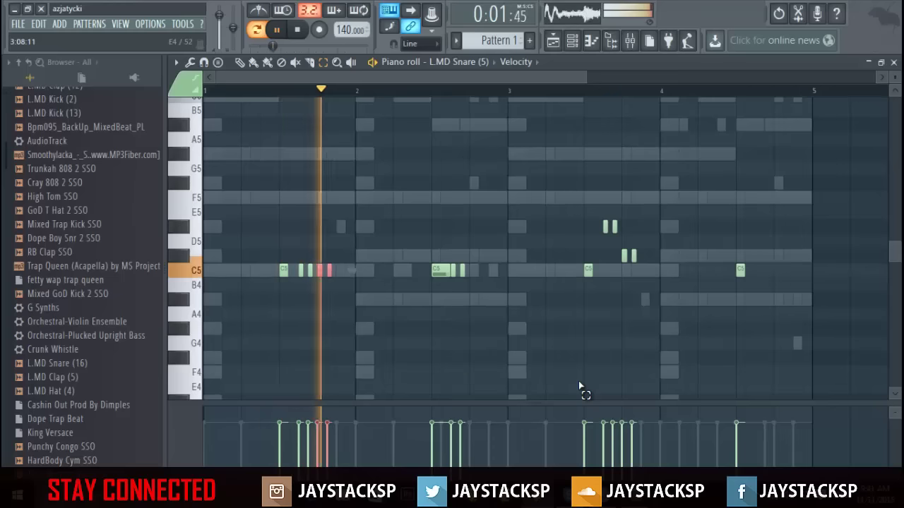
pyautogui.hotkey('shift', 'Right')
pyautogui.hotkey('shift', 'Right')
pyautogui.hotkey('shift', 'Right')
pyautogui.hotkey('shift', 'Right')
pyautogui.hotkey('shift', 'Right')
pyautogui.hotkey('shift', 'Right')
pyautogui.hotkey('shift', 'Right')
pyautogui.hotkey('shift', 'Right')
pyautogui.hotkey('shift', 'Right')
pyautogui.hotkey('shift', 'Right')
pyautogui.hotkey('shift', 'Right')
pyautogui.hotkey('shift', 'Right')
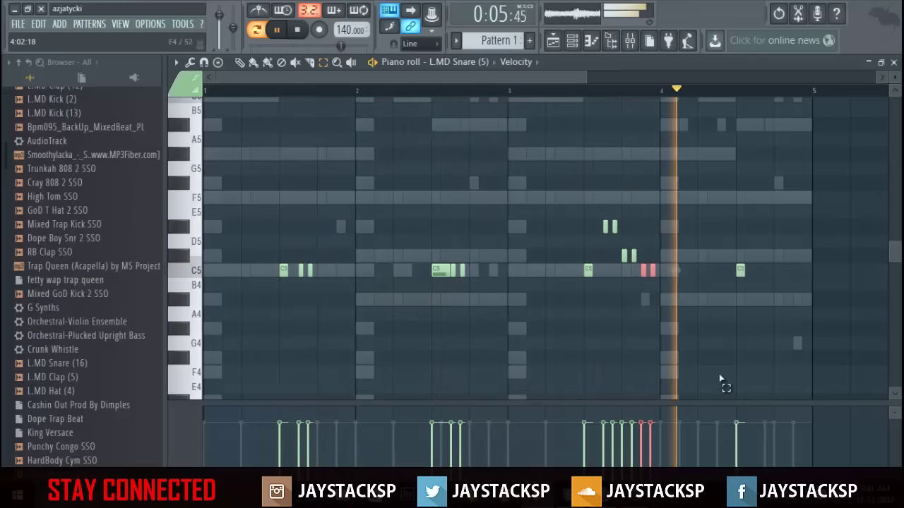
pyautogui.click(776, 269)
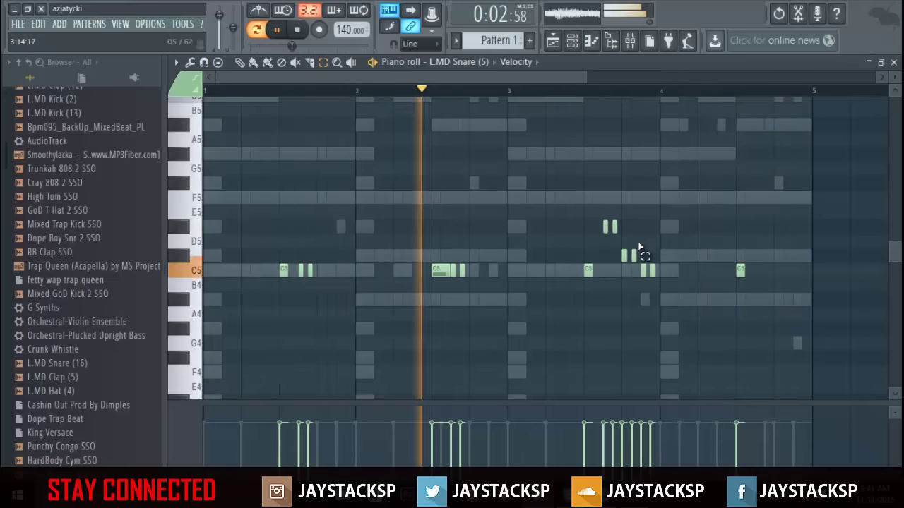
# - Copy the last pair of short snare hits in bar 3 to beat 4 of bar 4 and close the snare's piano roll
pyautogui.moveTo(641, 268); pyautogui.dragTo(660, 278)
pyautogui.hotkey('ctrl', 'c')
pyautogui.hotkey('ctrl', 'v')
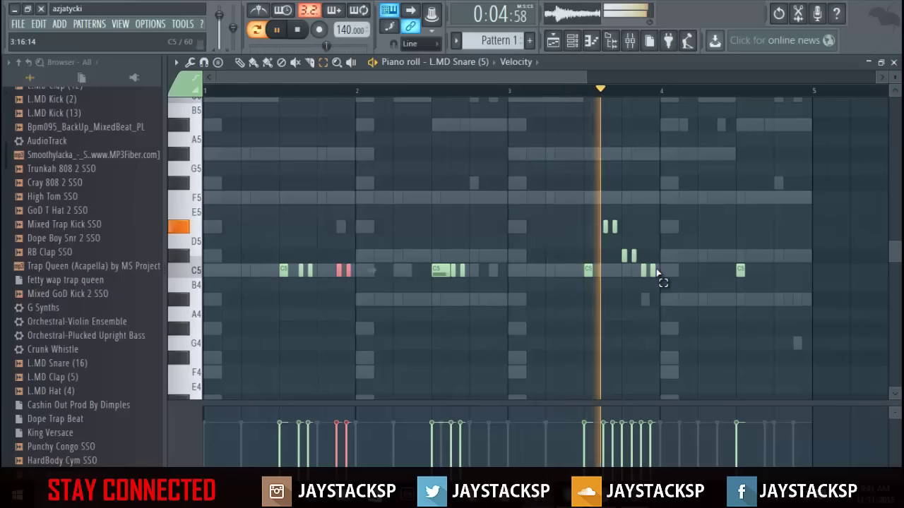
pyautogui.hotkey('shift', 'Right')
pyautogui.hotkey('shift', 'Right')
pyautogui.hotkey('shift', 'Right')
pyautogui.hotkey('shift', 'Right')
pyautogui.hotkey('shift', 'Right')
pyautogui.hotkey('shift', 'Right')
pyautogui.hotkey('shift', 'Right')
pyautogui.hotkey('shift', 'Right')
pyautogui.hotkey('shift', 'Right')
pyautogui.hotkey('shift', 'Right')
pyautogui.hotkey('shift', 'Right')
pyautogui.hotkey('shift', 'Right')
pyautogui.hotkey('shift', 'Right')
pyautogui.hotkey('shift', 'Right')
pyautogui.hotkey('shift', 'Right')
pyautogui.hotkey('shift', 'Right')
pyautogui.hotkey('shift', 'Right')
pyautogui.hotkey('shift', 'Right')
pyautogui.hotkey('shift', 'Right')
pyautogui.hotkey('shift', 'Right')
pyautogui.hotkey('shift', 'Right')
pyautogui.hotkey('shift', 'Right')
pyautogui.hotkey('shift', 'Right')
pyautogui.hotkey('shift', 'Right')
pyautogui.hotkey('shift', 'Right')
pyautogui.hotkey('shift', 'Right')
pyautogui.hotkey('shift', 'Right')
pyautogui.hotkey('shift', 'Right')
pyautogui.hotkey('shift', 'Right')
pyautogui.hotkey('shift', 'Right')
pyautogui.hotkey('shift', 'Right')
pyautogui.hotkey('shift', 'Right')
pyautogui.hotkey('shift', 'Right')
pyautogui.hotkey('shift', 'Right')
pyautogui.hotkey('shift', 'Right')
pyautogui.hotkey('shift', 'Right')
pyautogui.hotkey('shift', 'Right')
pyautogui.hotkey('shift', 'Right')
pyautogui.hotkey('shift', 'Right')
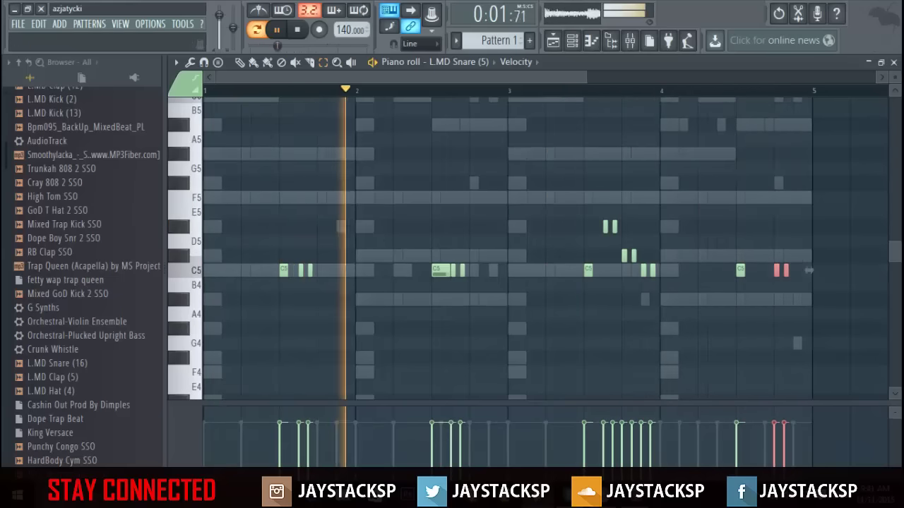
pyautogui.click(894, 61)
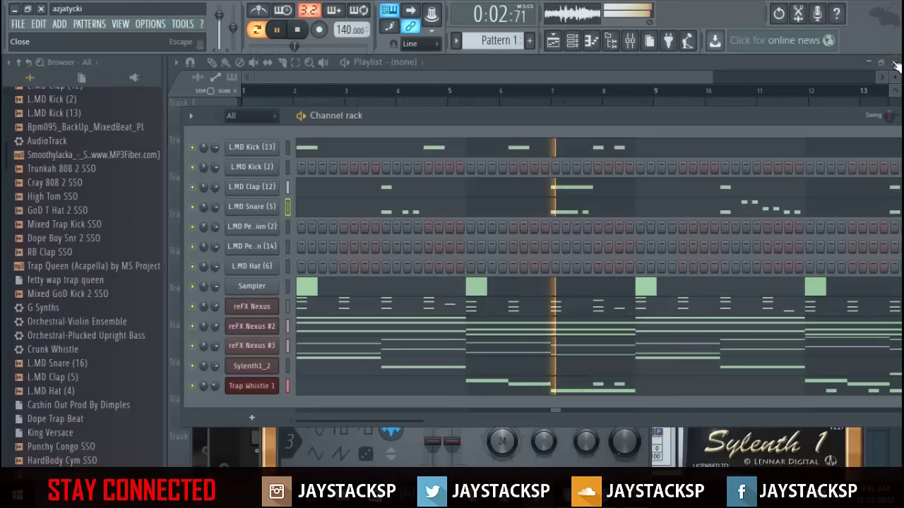
# - Open the L.MD Hat (6) piano roll and paint consecutive two-step C5 notes across bars 1 and 2
pyautogui.rightClick(250, 227)
pyautogui.click(254, 246)
pyautogui.rightClick(256, 249)
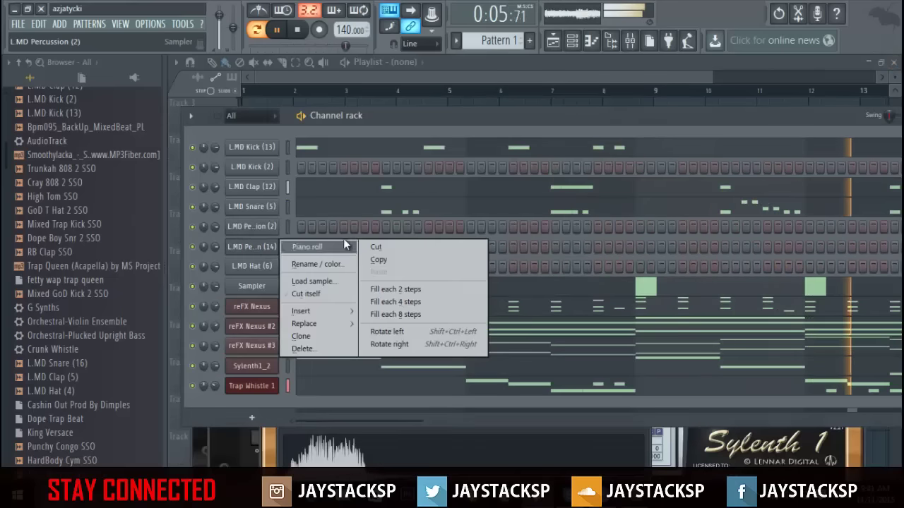
pyautogui.rightClick(295, 265)
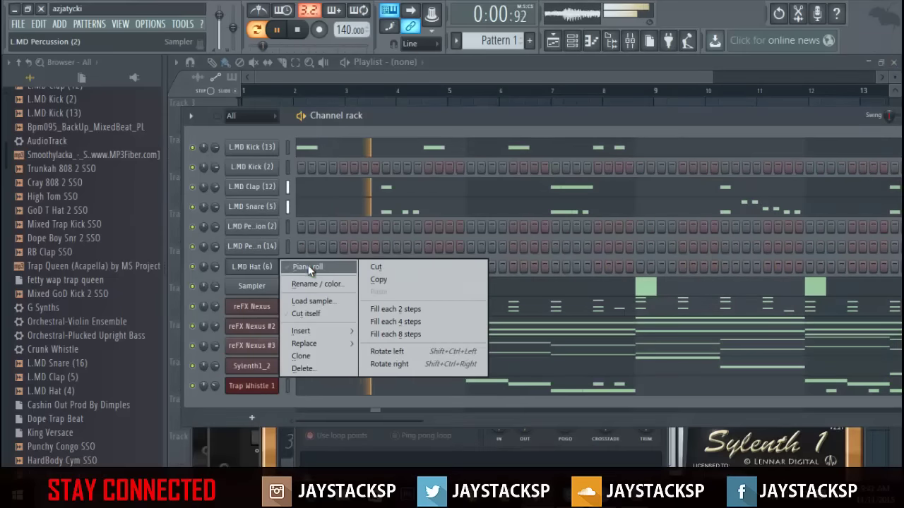
pyautogui.click(308, 269)
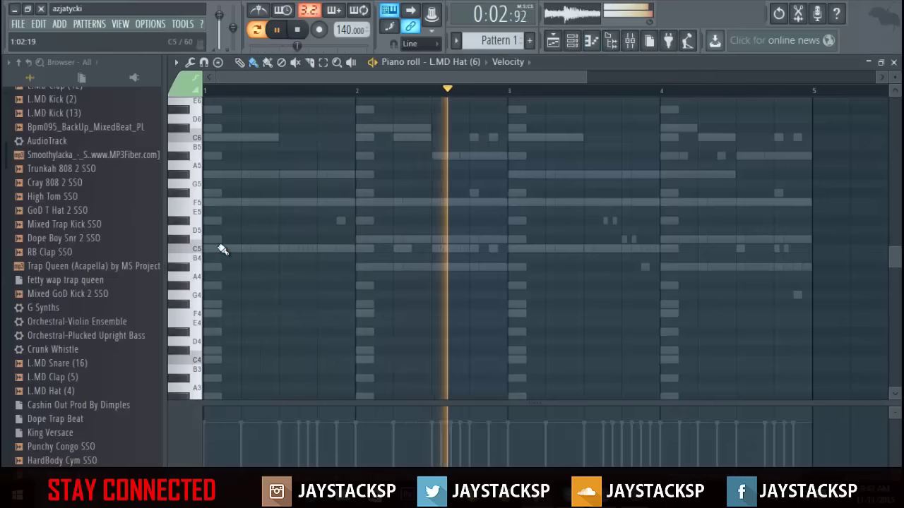
pyautogui.moveTo(208, 256)
pyautogui.mouseDown()
pyautogui.moveTo(500, 257)
pyautogui.moveTo(461, 261)
pyautogui.mouseUp()
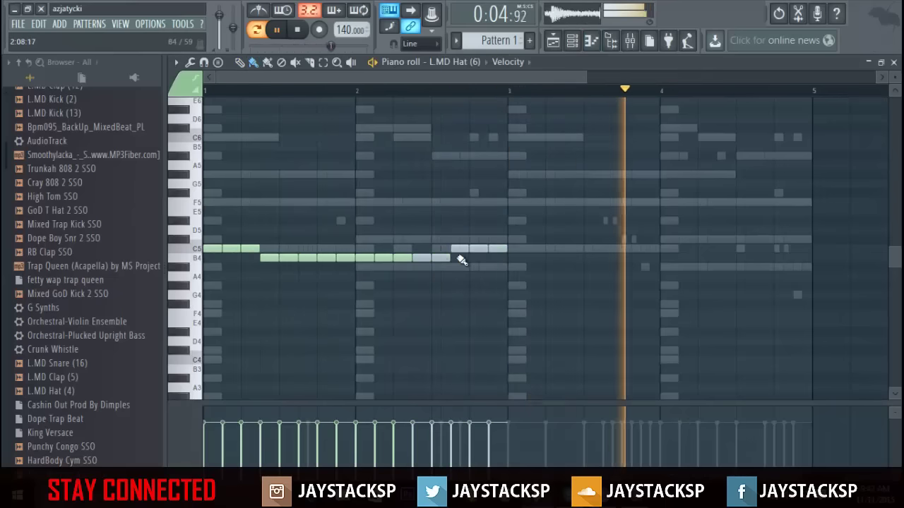
pyautogui.hotkey('ctrl', 'a')
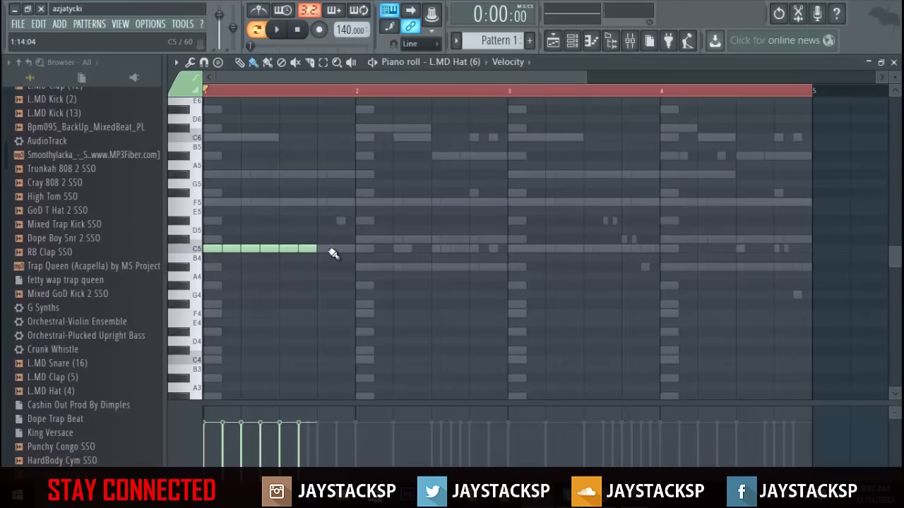
pyautogui.moveTo(326, 256)
pyautogui.mouseDown()
pyautogui.moveTo(607, 253)
pyautogui.moveTo(522, 260)
pyautogui.mouseUp()
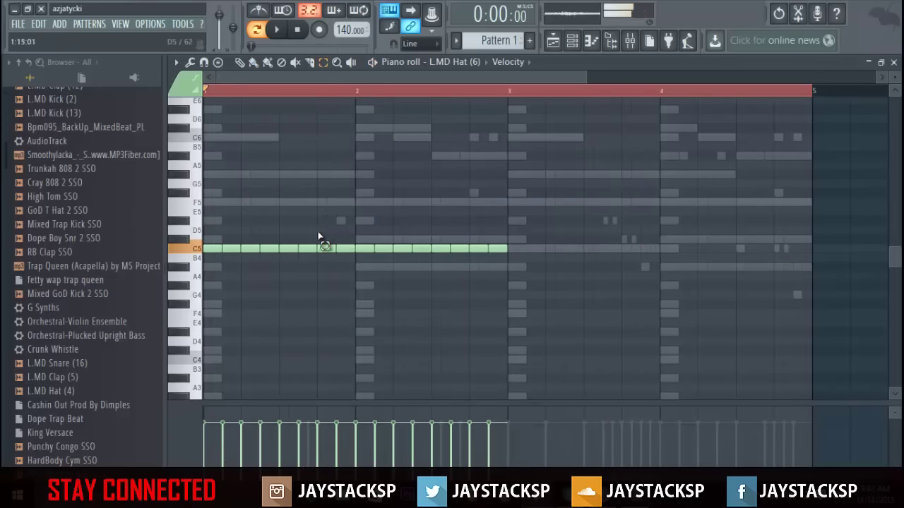
pyautogui.press('space')
pyautogui.moveTo(330, 231); pyautogui.dragTo(358, 262)
pyautogui.hotkey('alt', 'a')
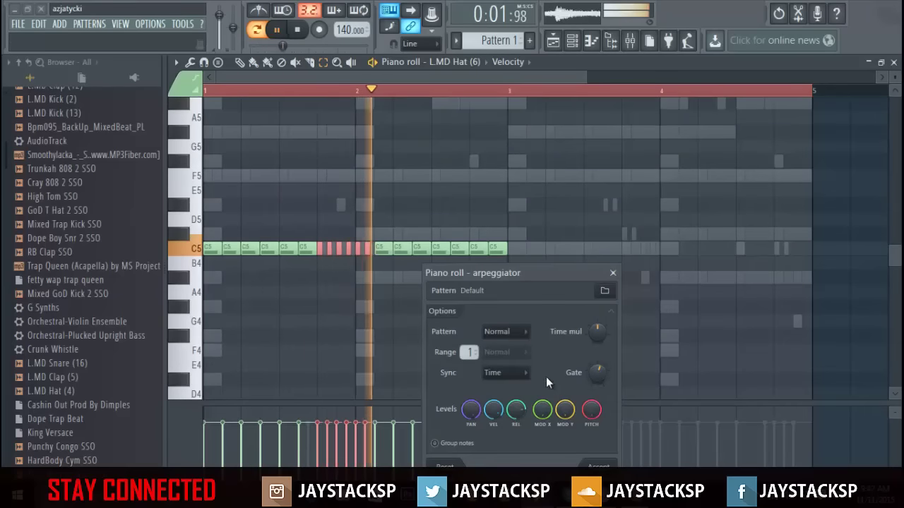
pyautogui.click(613, 273)
# - Chop the last two hat notes of bar 1 into a fast roll using the arpeggiator with a time multiplier of 0.500
pyautogui.moveTo(327, 229); pyautogui.dragTo(350, 263)
pyautogui.hotkey('alt', 'a')
pyautogui.click(614, 272)
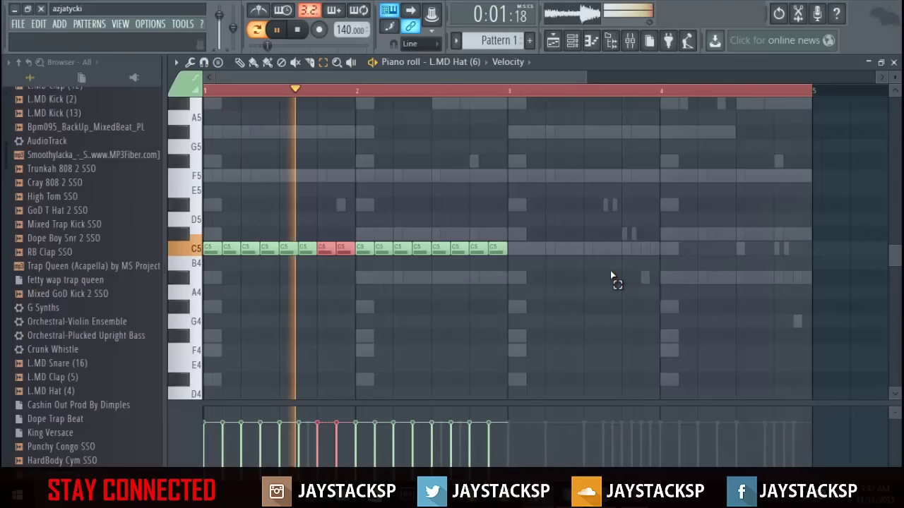
pyautogui.press('space')
pyautogui.hotkey('alt', 'a')
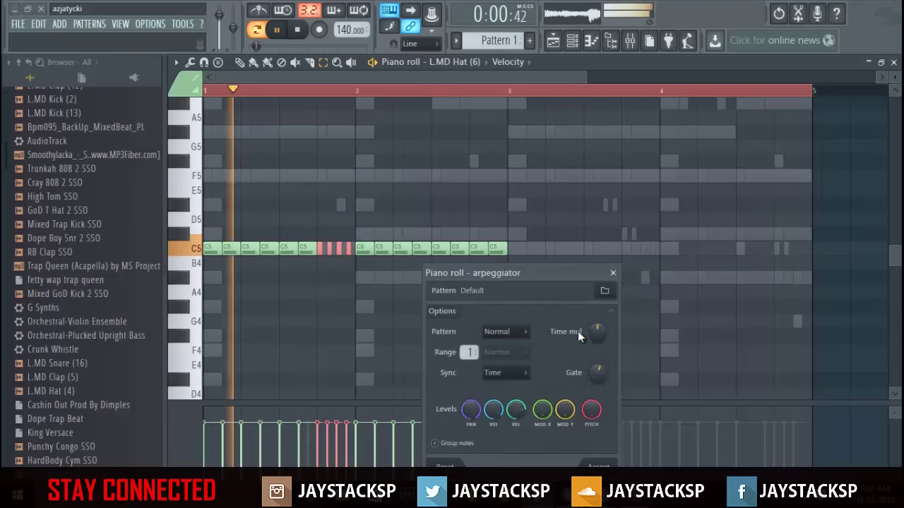
pyautogui.moveTo(597, 334)
pyautogui.mouseDown()
pyautogui.moveTo(597, 349)
pyautogui.moveTo(591, 319)
pyautogui.mouseUp()
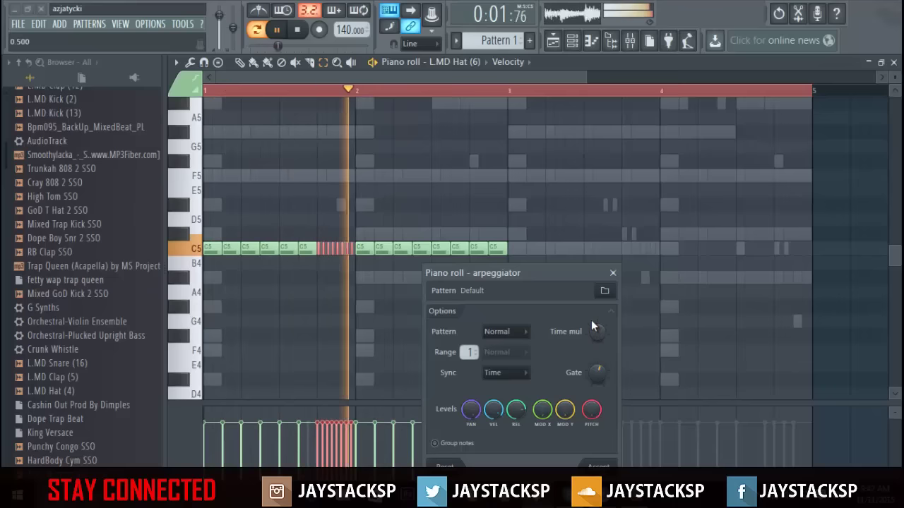
pyautogui.click(605, 469)
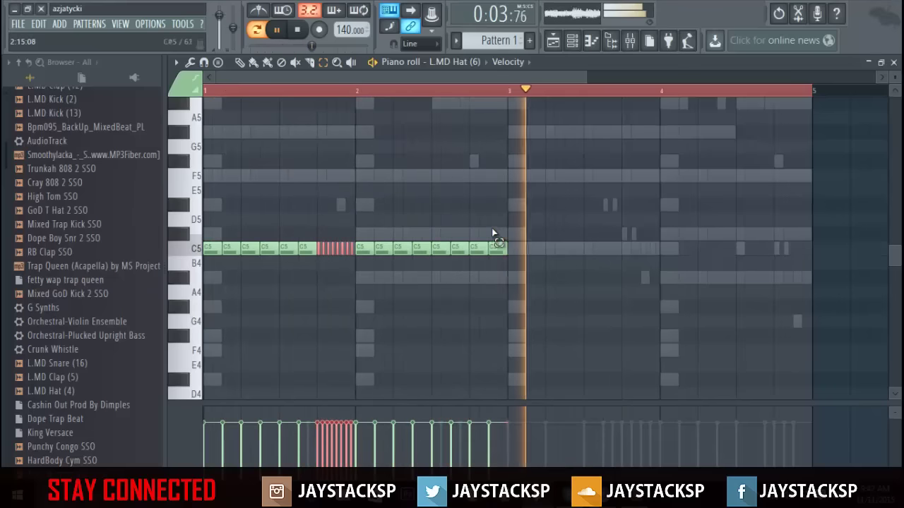
# - Chop the last hat note of bar 2 into four short hits
pyautogui.moveTo(492, 229); pyautogui.dragTo(498, 266)
pyautogui.hotkey('ctrl', 'u')
pyautogui.press('Return')
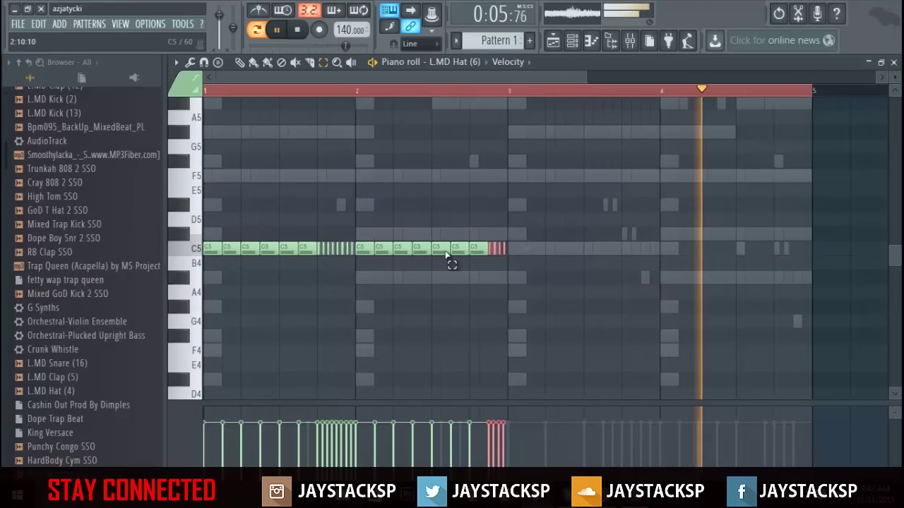
# - Copy the whole two-bar hat pattern into bars 3 and 4
pyautogui.hotkey('ctrl', 'a')
pyautogui.hotkey('ctrl', 'c')
pyautogui.hotkey('ctrl', 'v')
pyautogui.hotkey('shift', 'Right')
pyautogui.hotkey('shift', 'Right')
pyautogui.hotkey('shift', 'Right')
pyautogui.hotkey('shift', 'Right')
pyautogui.hotkey('shift', 'Right')
pyautogui.hotkey('shift', 'Right')
pyautogui.hotkey('shift', 'Right')
pyautogui.hotkey('shift', 'Right')
pyautogui.hotkey('shift', 'Right')
pyautogui.hotkey('shift', 'Right')
pyautogui.hotkey('shift', 'Right')
pyautogui.hotkey('shift', 'Right')
pyautogui.hotkey('shift', 'Right')
pyautogui.hotkey('shift', 'Right')
pyautogui.hotkey('shift', 'Right')
pyautogui.hotkey('shift', 'Right')
pyautogui.hotkey('shift', 'Right')
pyautogui.hotkey('shift', 'Right')
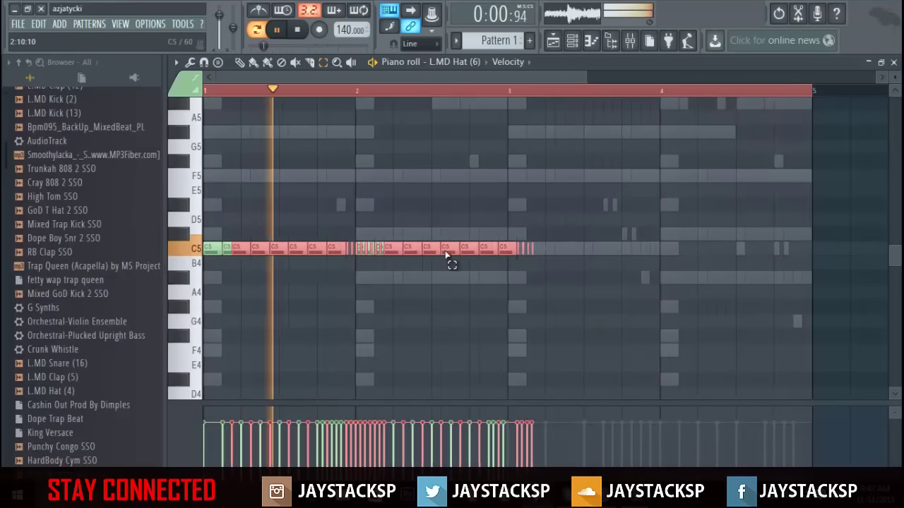
pyautogui.hotkey('shift', 'Right')
pyautogui.hotkey('shift', 'Right')
pyautogui.hotkey('shift', 'Right')
pyautogui.hotkey('shift', 'Right')
pyautogui.hotkey('shift', 'Right')
pyautogui.hotkey('shift', 'Right')
pyautogui.hotkey('shift', 'Right')
pyautogui.hotkey('shift', 'Right')
pyautogui.hotkey('shift', 'Right')
pyautogui.hotkey('shift', 'Right')
pyautogui.hotkey('shift', 'Right')
pyautogui.hotkey('shift', 'Right')
pyautogui.hotkey('shift', 'Right')
pyautogui.hotkey('shift', 'Right')
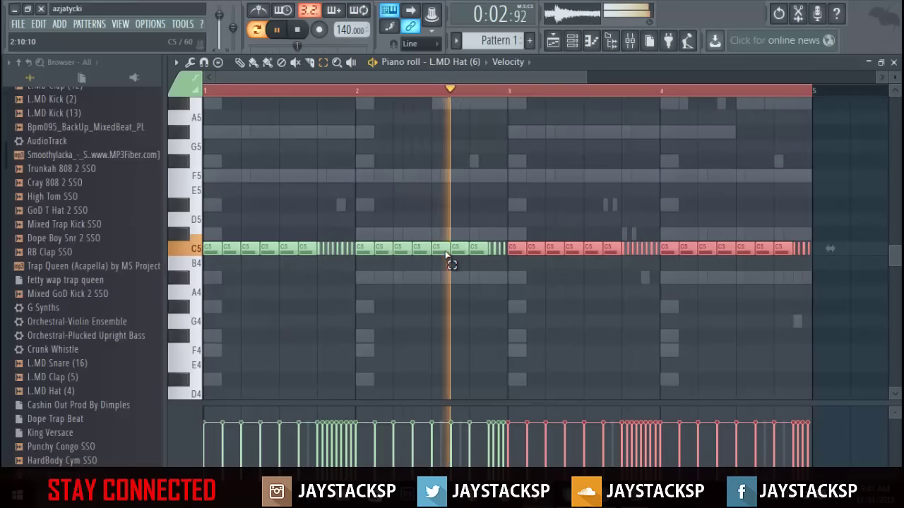
pyautogui.hotkey('ctrl', 'd')
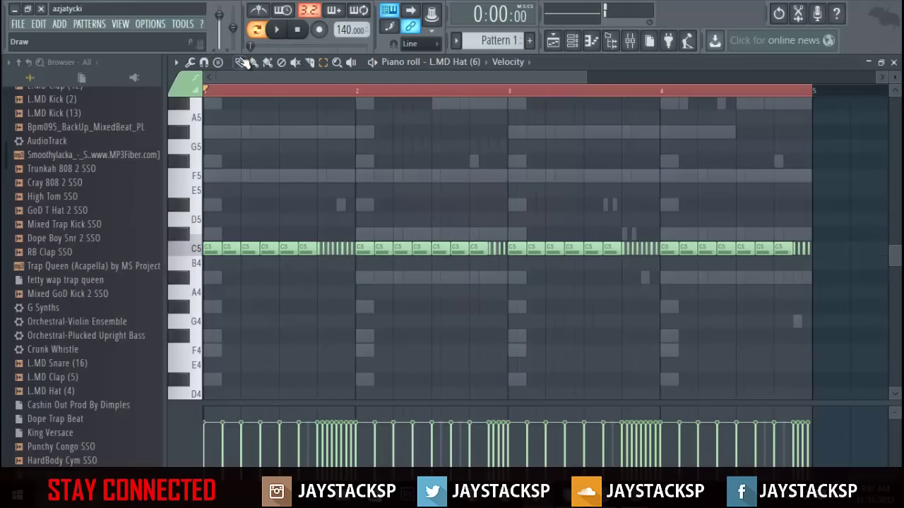
# - Split the fourth hat note of bar 1 and the first two of bar 3 into one-step notes, closing the piano roll
pyautogui.doubleClick(524, 251)
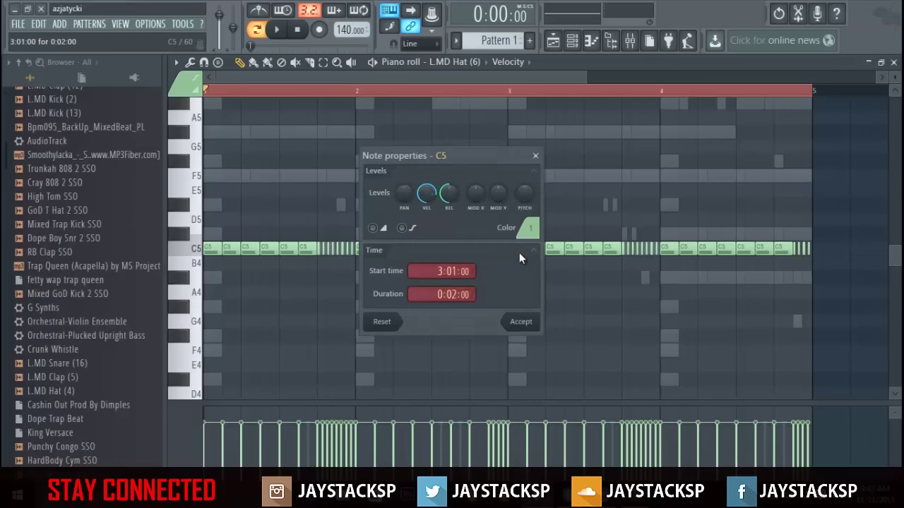
pyautogui.click(524, 324)
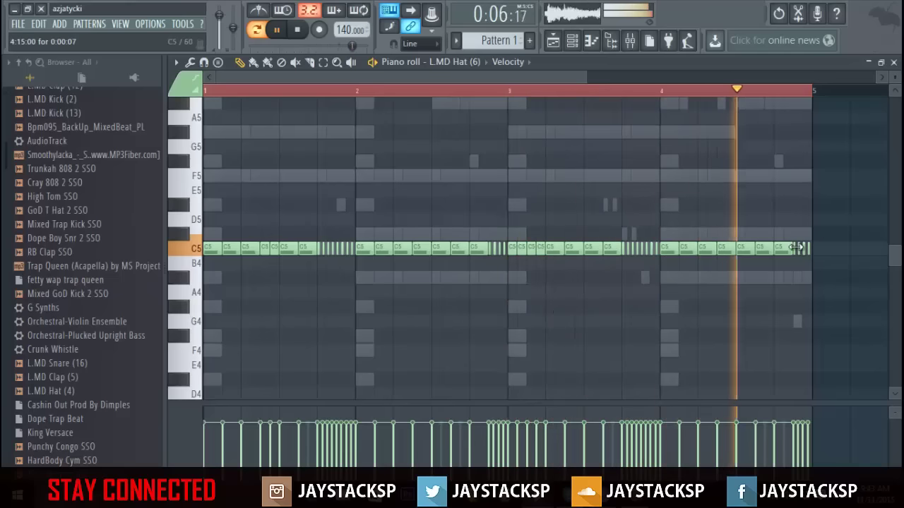
pyautogui.click(894, 63)
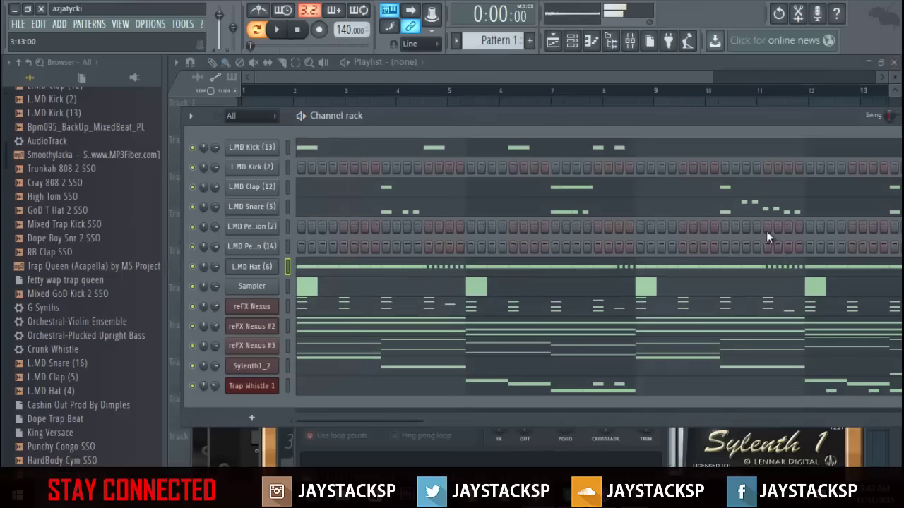
# - Chop the three pairs of short snare hits in bar 3 using the arpeggiator with a shorter gate and a time multiplier of 0.500
pyautogui.click(741, 212)
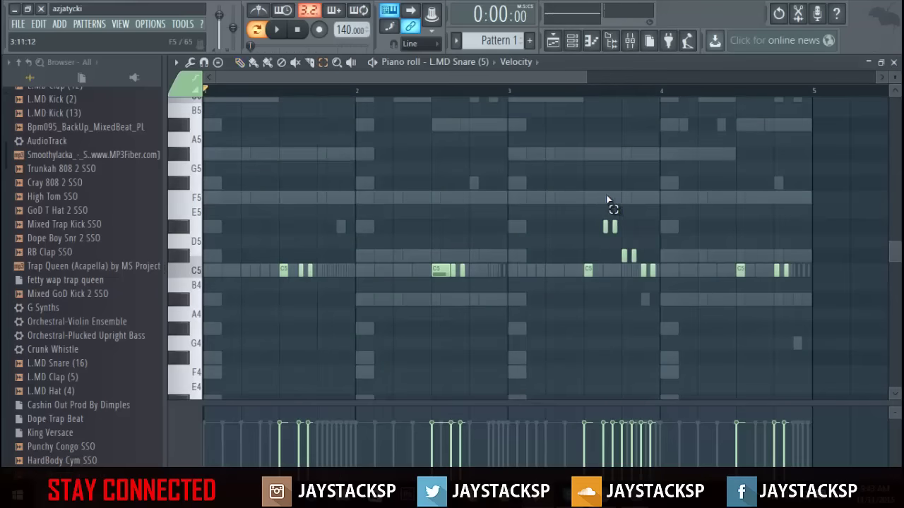
pyautogui.moveTo(607, 200); pyautogui.dragTo(664, 313)
pyautogui.hotkey('ctrl', 'k')
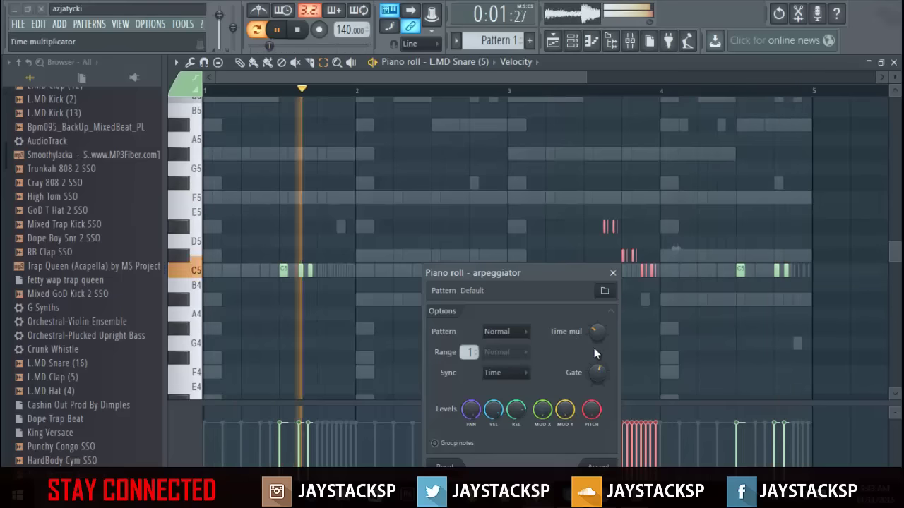
pyautogui.moveTo(600, 375); pyautogui.dragTo(608, 411)
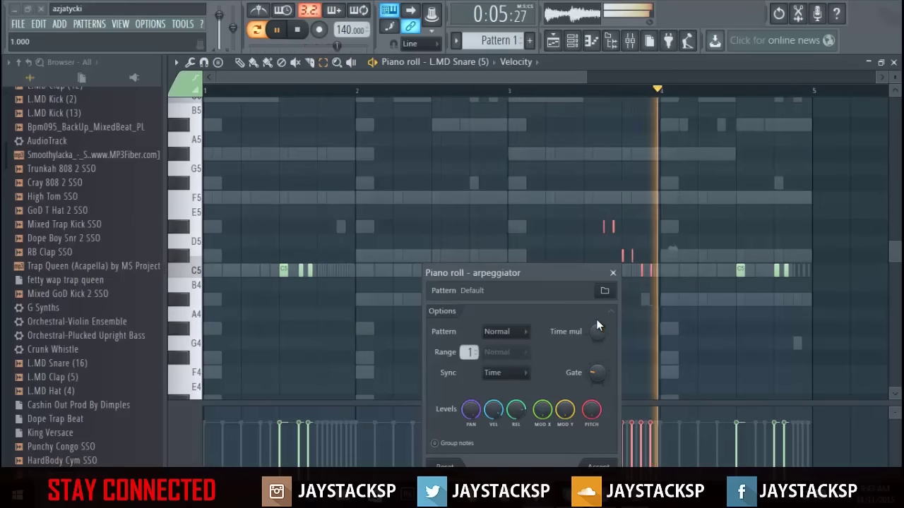
pyautogui.moveTo(597, 319); pyautogui.dragTo(605, 343)
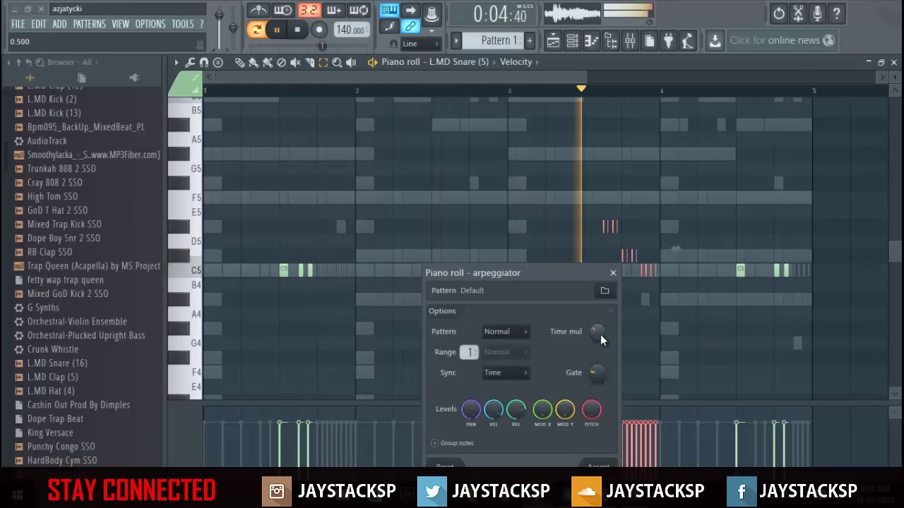
pyautogui.click(598, 467)
# - Delete the D#5 snare hits in bar 3, lower the C#5 hits to C5 and close the piano roll
pyautogui.press('Delete')
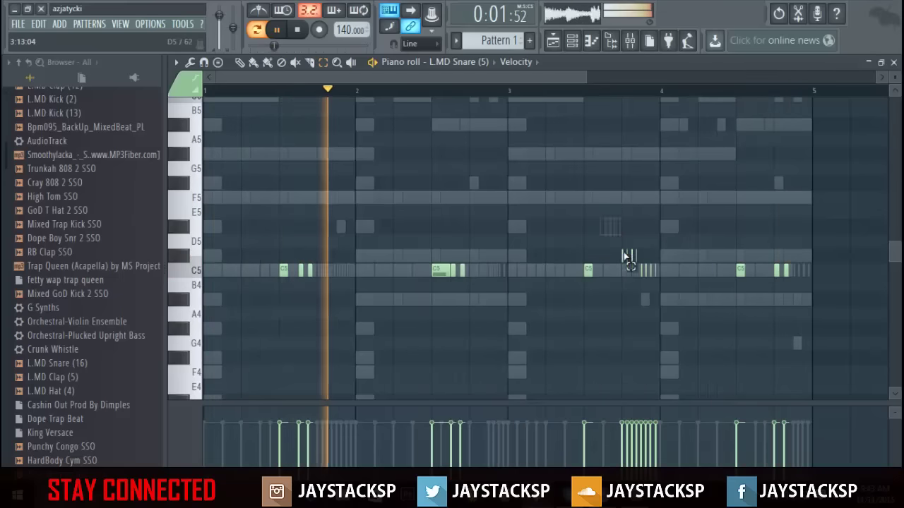
pyautogui.moveTo(620, 242); pyautogui.dragTo(647, 265)
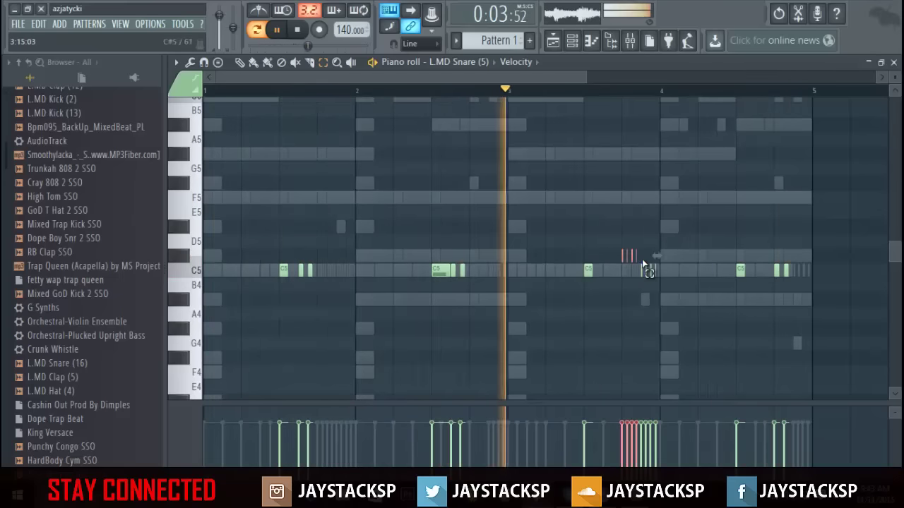
pyautogui.scroll(-1, 649, 272)
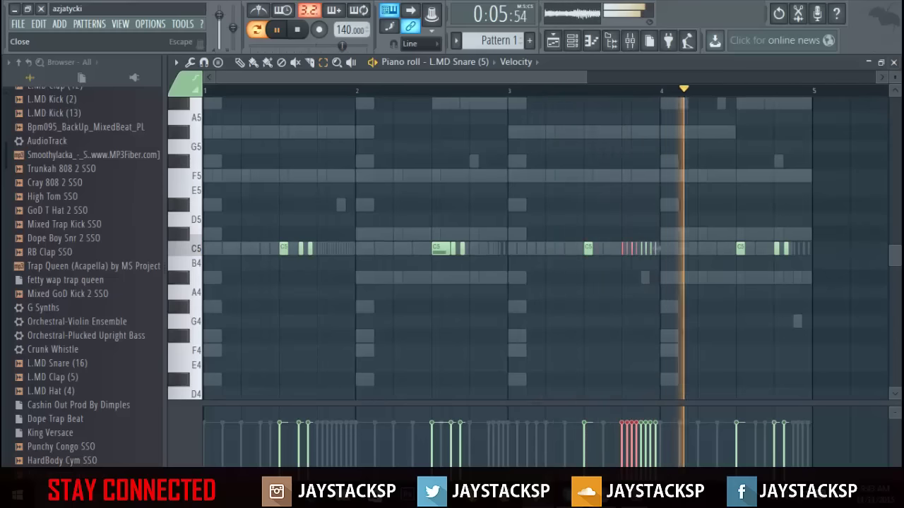
pyautogui.click(894, 63)
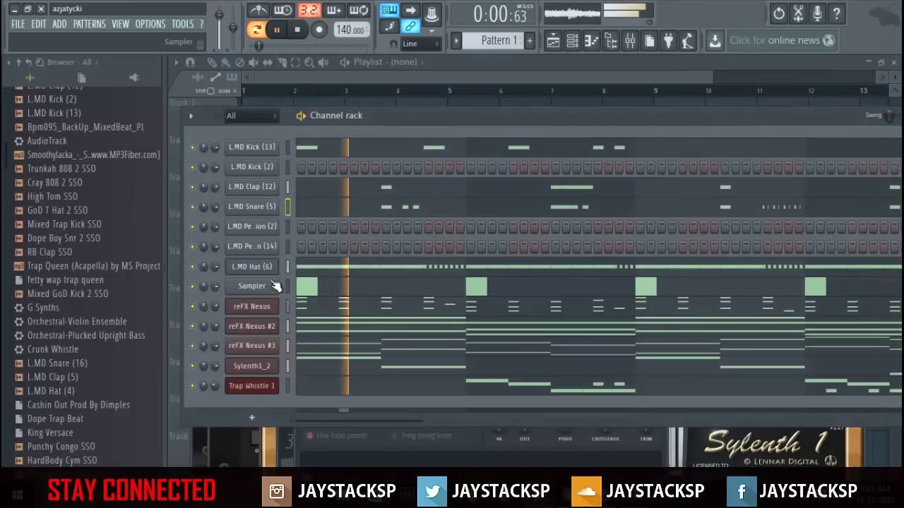
# - Add three-step C5 notes at the start of bars 1 and 3 in the L.MD Percussion (2) piano roll
pyautogui.rightClick(275, 227)
pyautogui.click(293, 228)
pyautogui.press('space')
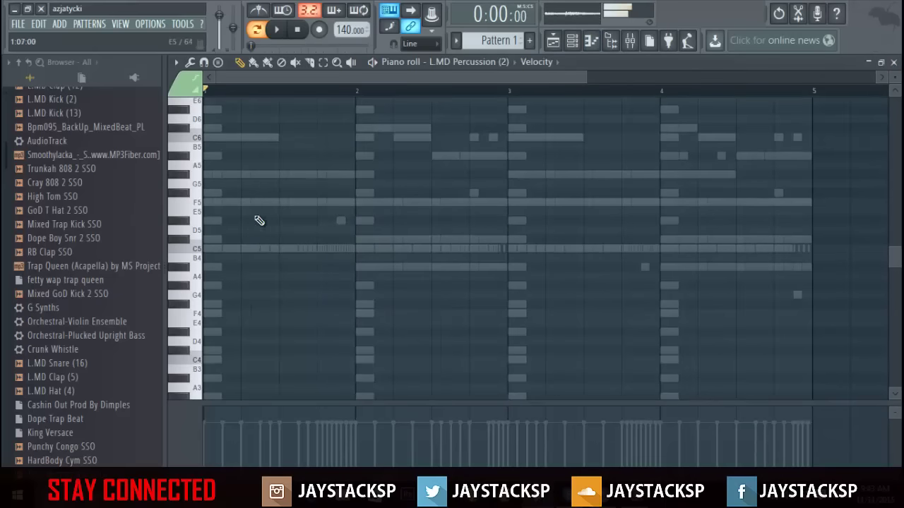
pyautogui.moveTo(249, 203); pyautogui.dragTo(269, 203)
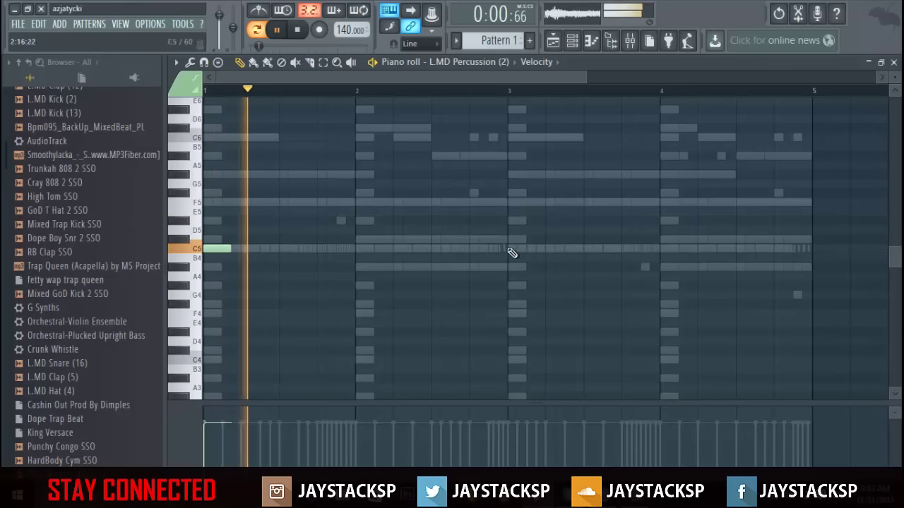
pyautogui.click(512, 248)
pyautogui.click(893, 62)
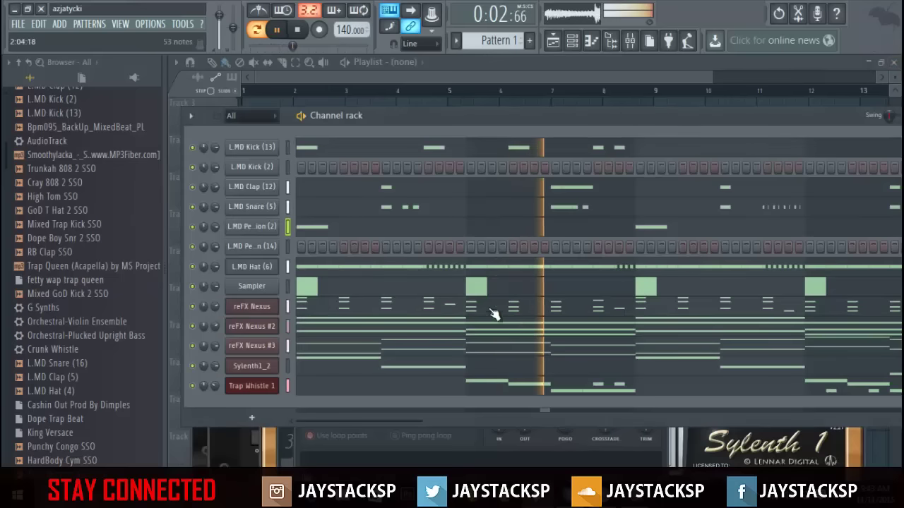
# - Add one-step C5 notes on steps 9 and 11 of all four bars in L.MD Percussion (14), and slightly lower the reFX Nexus channel volume
pyautogui.rightClick(249, 247)
pyautogui.click(304, 247)
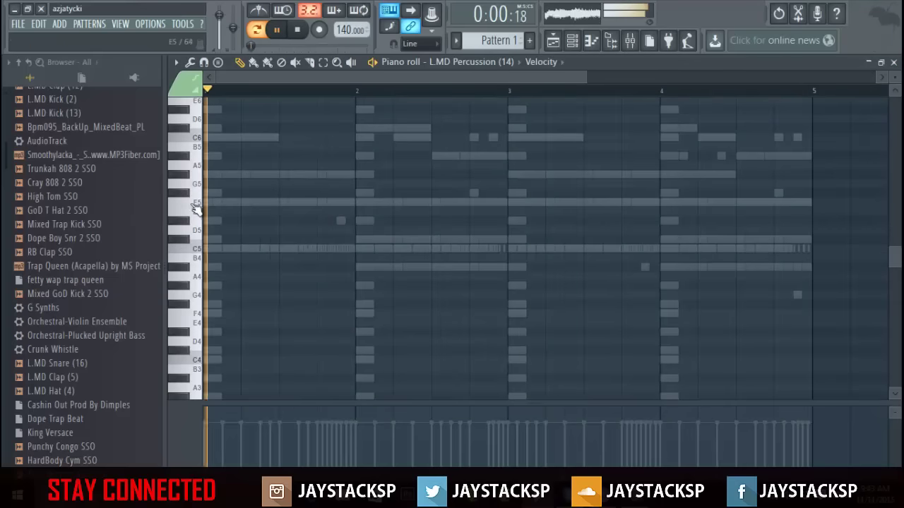
pyautogui.press('space')
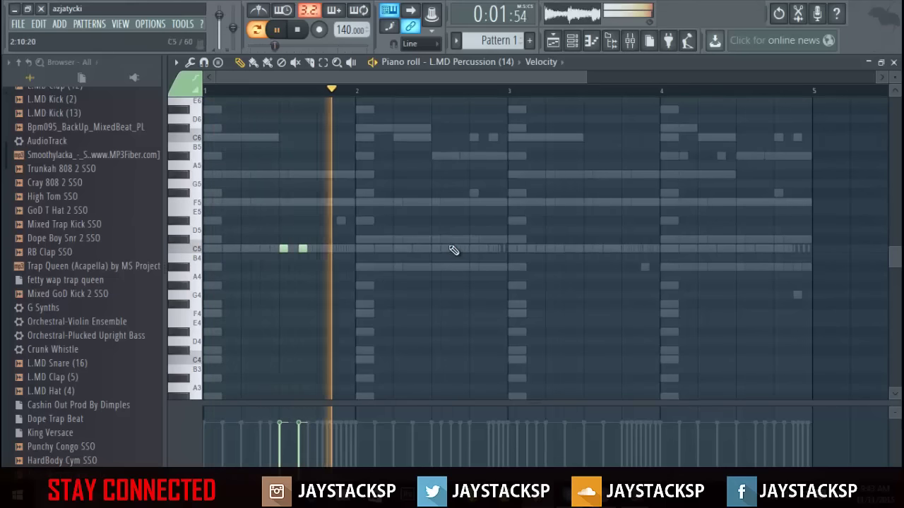
pyautogui.click(434, 247)
pyautogui.click(452, 248)
pyautogui.click(589, 248)
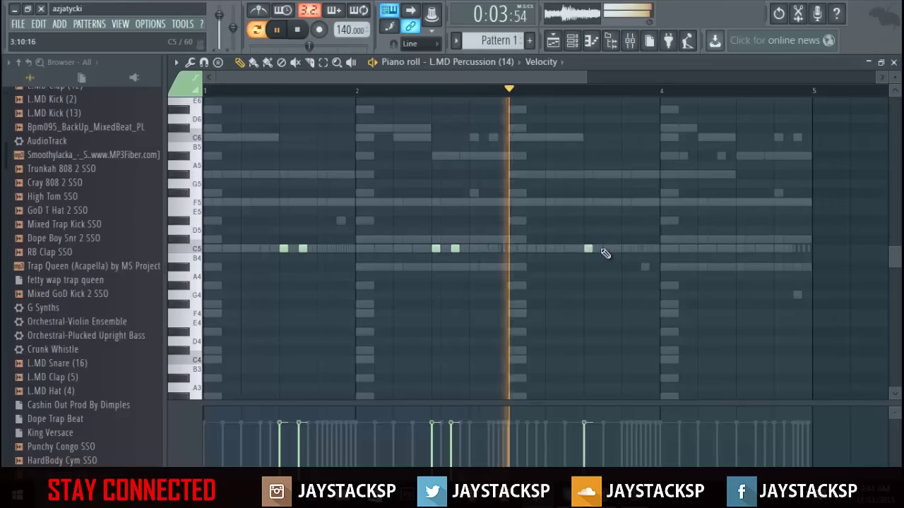
pyautogui.click(606, 249)
pyautogui.click(740, 249)
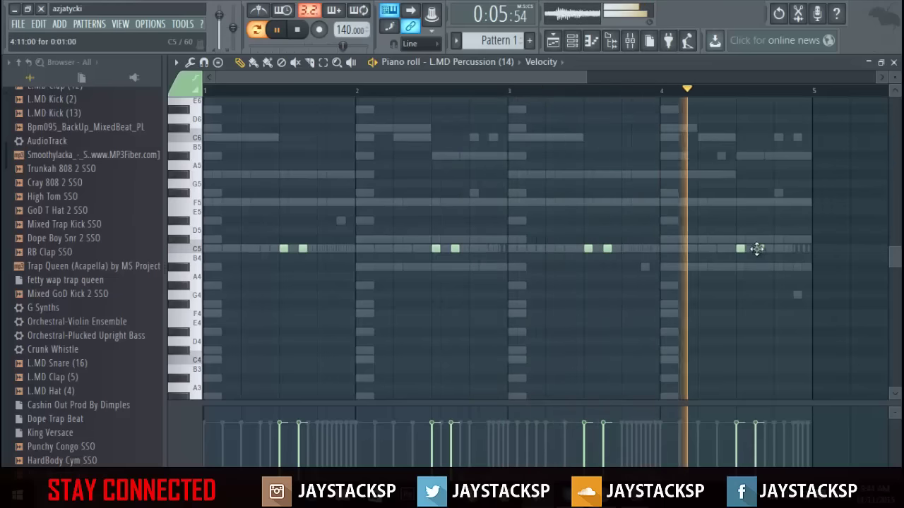
pyautogui.click(759, 249)
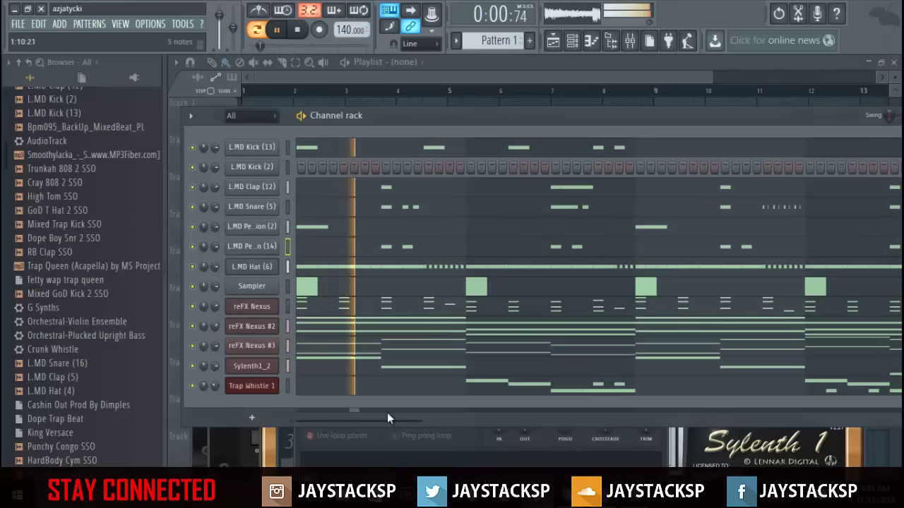
pyautogui.moveTo(214, 305)
pyautogui.mouseDown()
pyautogui.moveTo(214, 288)
pyautogui.moveTo(214, 307)
pyautogui.mouseUp()
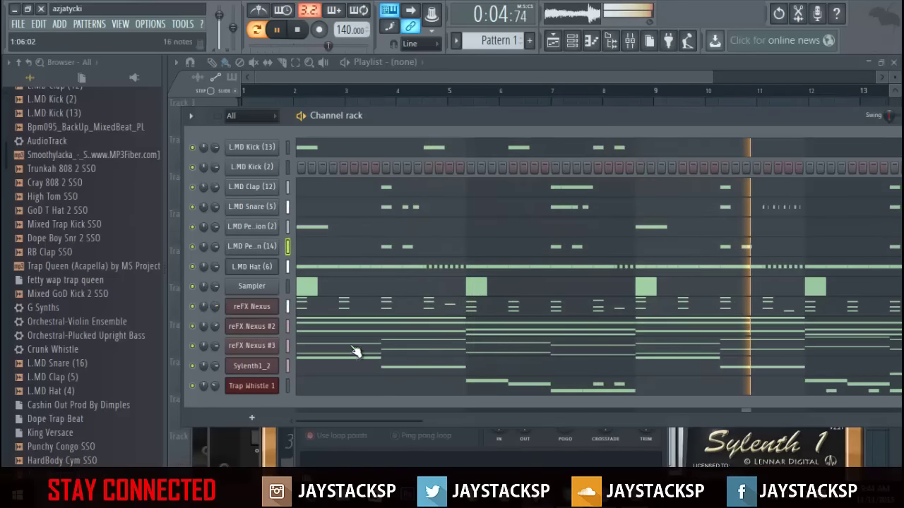
# - Copy all the L.MD Kick (13) notes into the L.MD Kick (2) piano roll
pyautogui.click(348, 149)
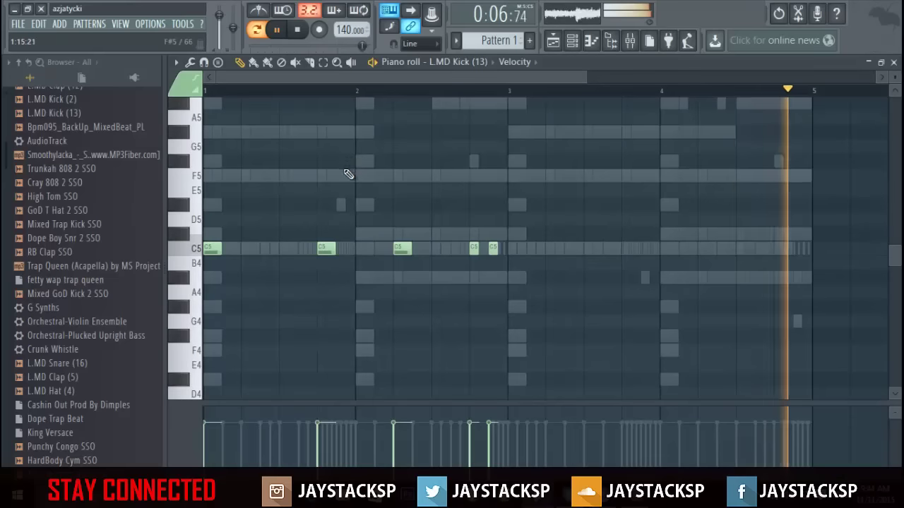
pyautogui.hotkey('ctrl', 'a')
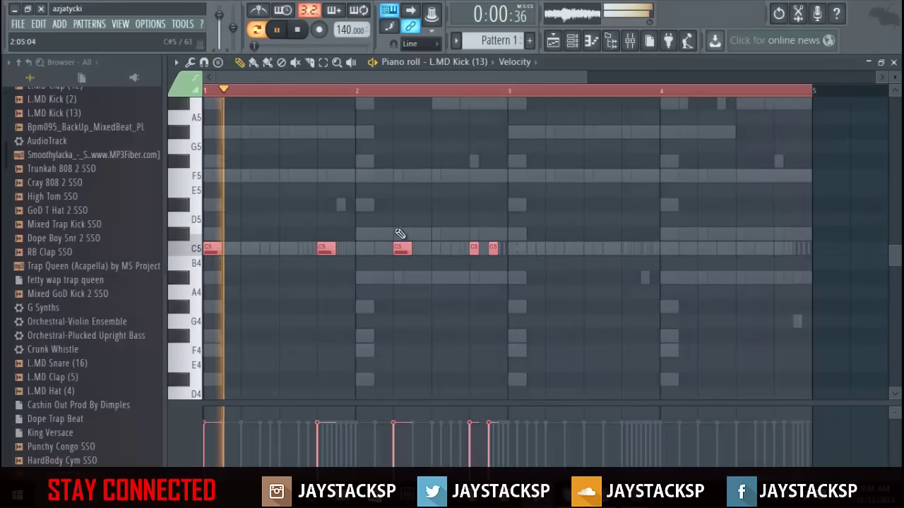
pyautogui.click(894, 63)
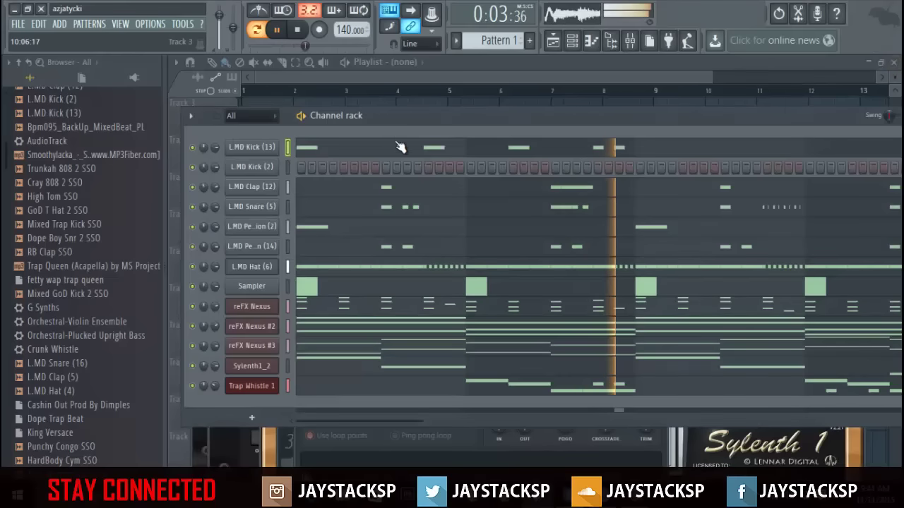
pyautogui.rightClick(267, 173)
pyautogui.click(327, 169)
pyautogui.hotkey('ctrl', 'v')
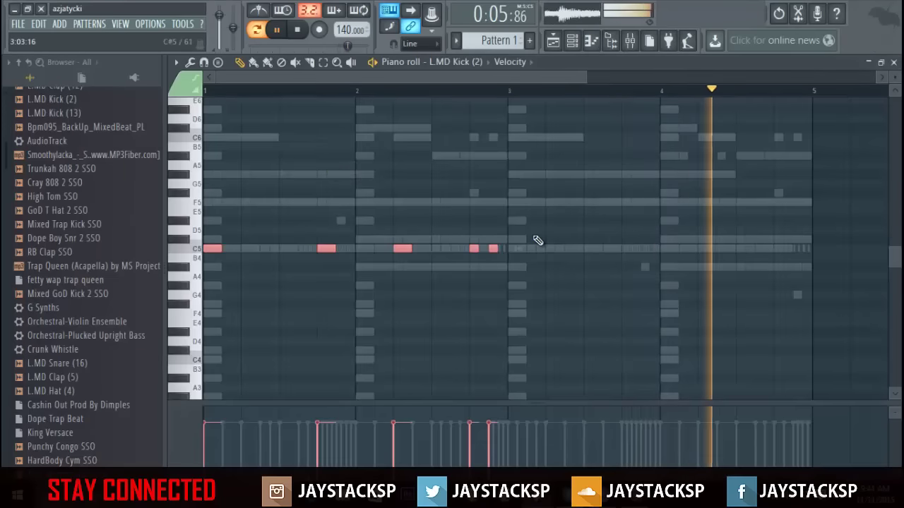
# - Duplicate the two-bar L.MD Kick (2) pattern and shift the copy to fill bars 3 and 4
pyautogui.hotkey('ctrl', 'a')
pyautogui.hotkey('ctrl', 'v')
pyautogui.hotkey('shift', 'Right')
pyautogui.hotkey('shift', 'Right')
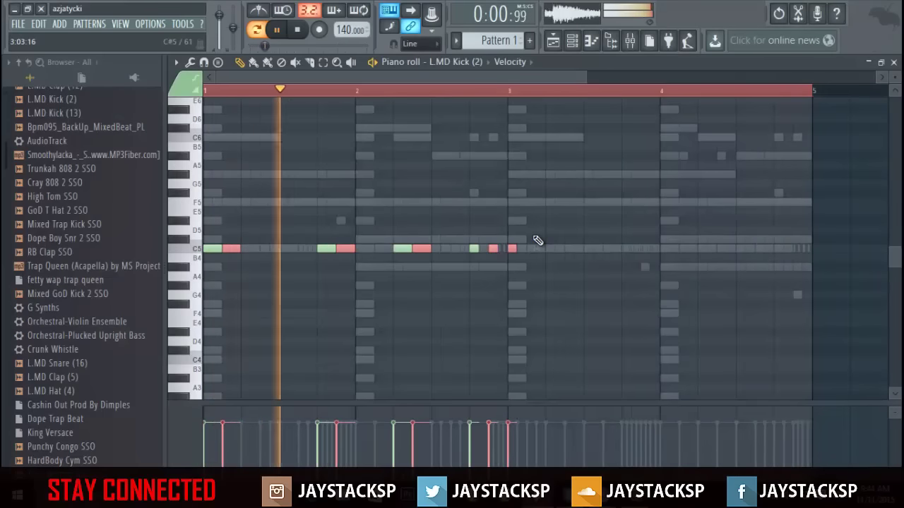
pyautogui.hotkey('shift', 'Right')
pyautogui.hotkey('shift', 'Right')
pyautogui.hotkey('shift', 'Right')
pyautogui.hotkey('shift', 'Right')
pyautogui.hotkey('shift', 'Right')
pyautogui.hotkey('shift', 'Right')
pyautogui.hotkey('shift', 'Right')
pyautogui.hotkey('shift', 'Right')
pyautogui.hotkey('shift', 'Right')
pyautogui.hotkey('shift', 'Right')
pyautogui.hotkey('shift', 'Right')
pyautogui.hotkey('shift', 'Right')
pyautogui.hotkey('shift', 'Right')
pyautogui.hotkey('shift', 'Right')
pyautogui.hotkey('shift', 'Right')
pyautogui.hotkey('shift', 'Right')
pyautogui.hotkey('shift', 'Right')
pyautogui.hotkey('shift', 'Right')
pyautogui.hotkey('shift', 'Right')
pyautogui.hotkey('shift', 'Right')
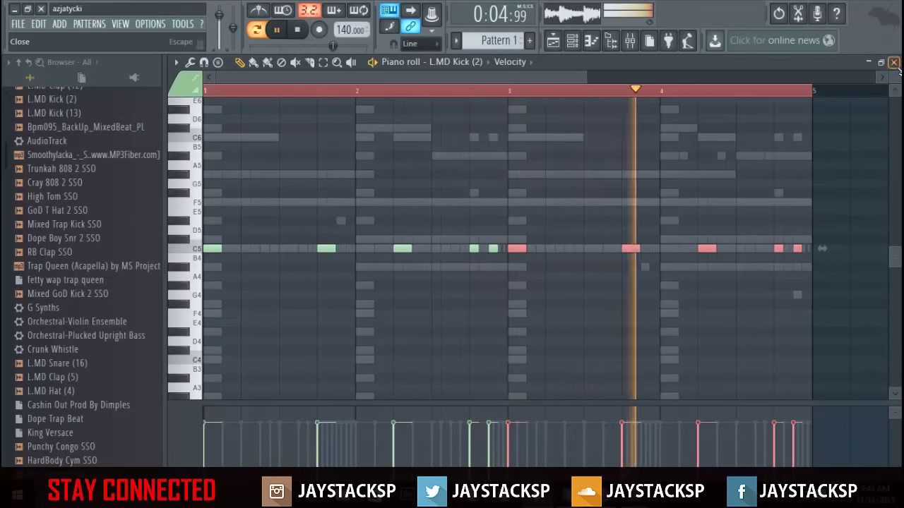
# - Duplicate the two-bar L.MD Kick (13) pattern and move the copy to start at bar 3
pyautogui.click(893, 63)
pyautogui.click(452, 151)
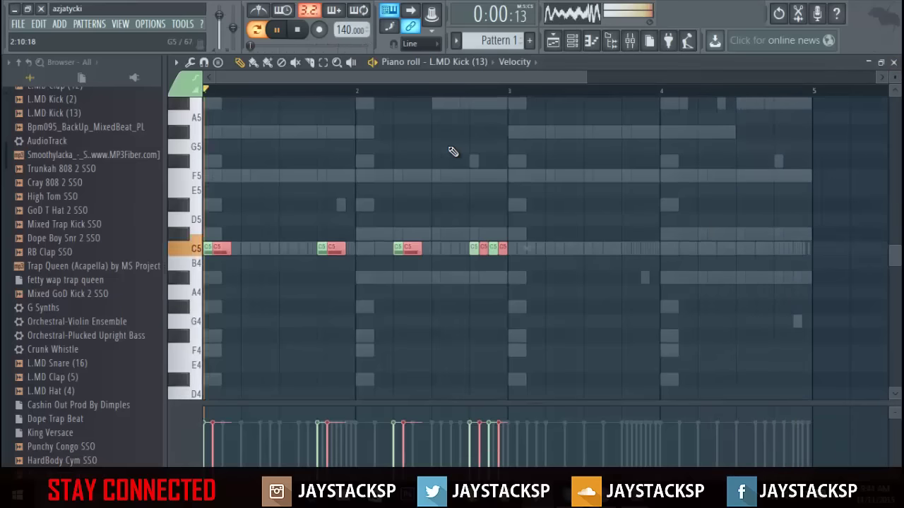
pyautogui.hotkey('shift', 'Right')
pyautogui.hotkey('shift', 'Right')
pyautogui.hotkey('shift', 'Right')
pyautogui.hotkey('shift', 'Right')
pyautogui.hotkey('shift', 'Right')
pyautogui.hotkey('shift', 'Right')
pyautogui.hotkey('shift', 'Right')
pyautogui.hotkey('shift', 'Right')
pyautogui.hotkey('shift', 'Right')
pyautogui.hotkey('shift', 'Right')
pyautogui.hotkey('shift', 'Right')
pyautogui.hotkey('shift', 'Right')
pyautogui.hotkey('shift', 'Right')
pyautogui.hotkey('shift', 'Right')
pyautogui.hotkey('shift', 'Right')
pyautogui.hotkey('shift', 'Right')
pyautogui.hotkey('shift', 'Right')
pyautogui.hotkey('shift', 'Right')
pyautogui.hotkey('shift', 'Right')
pyautogui.hotkey('shift', 'Right')
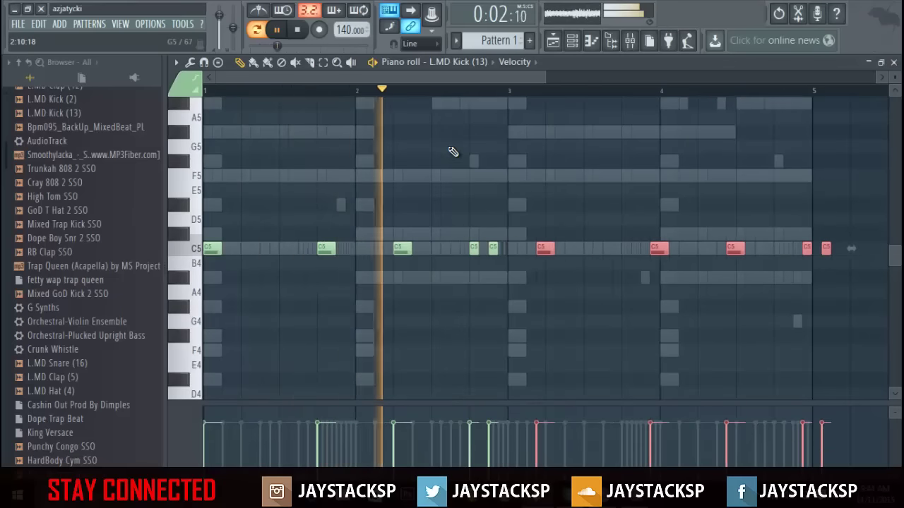
pyautogui.hotkey('shift', 'Left')
pyautogui.hotkey('shift', 'Left')
pyautogui.hotkey('shift', 'Left')
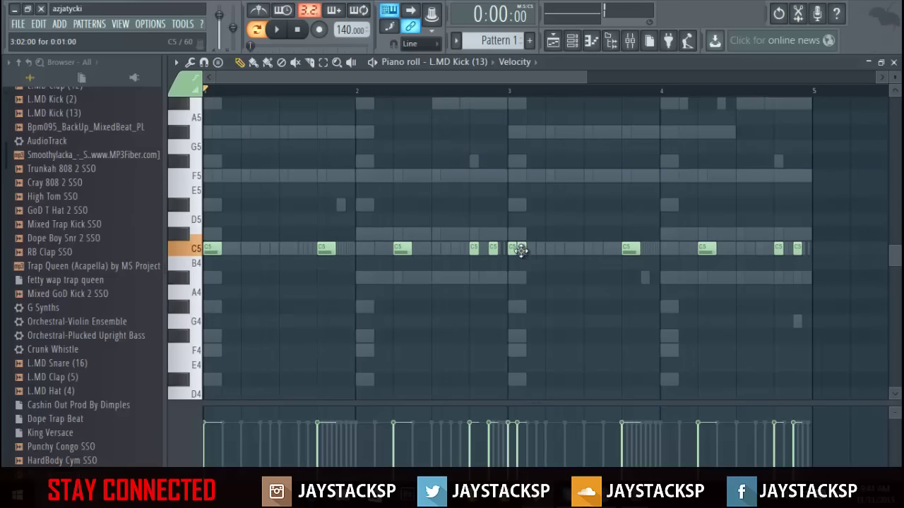
# - Split the first kick note of bar 3 into two one-step notes in both L.MD Kick (13) and L.MD Kick (2)
pyautogui.click(893, 63)
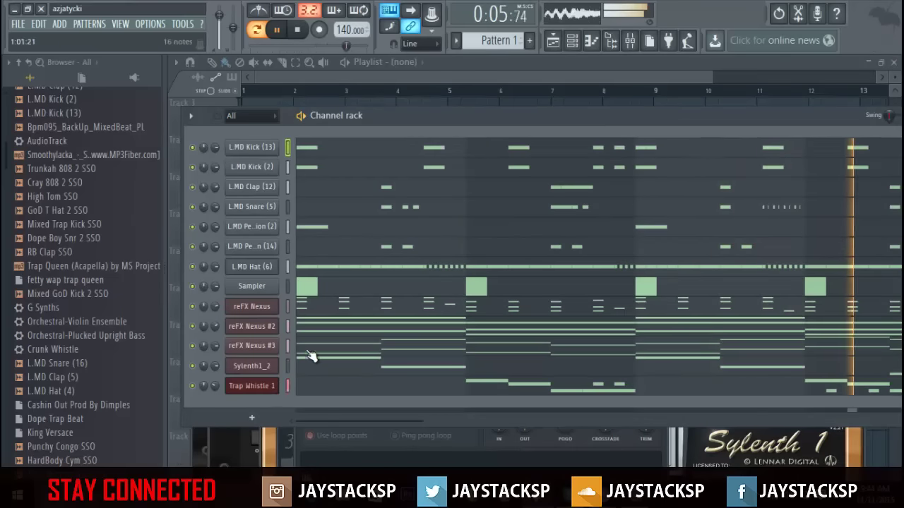
pyautogui.click(644, 174)
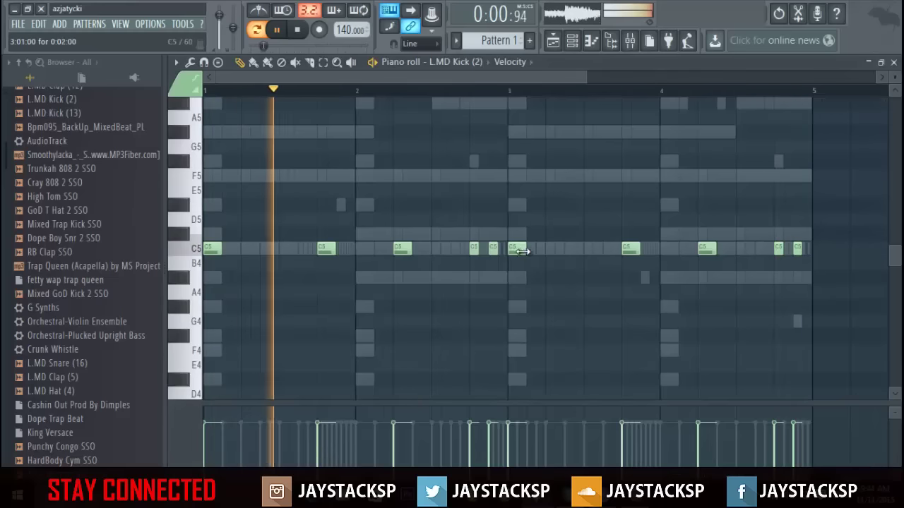
pyautogui.click(894, 64)
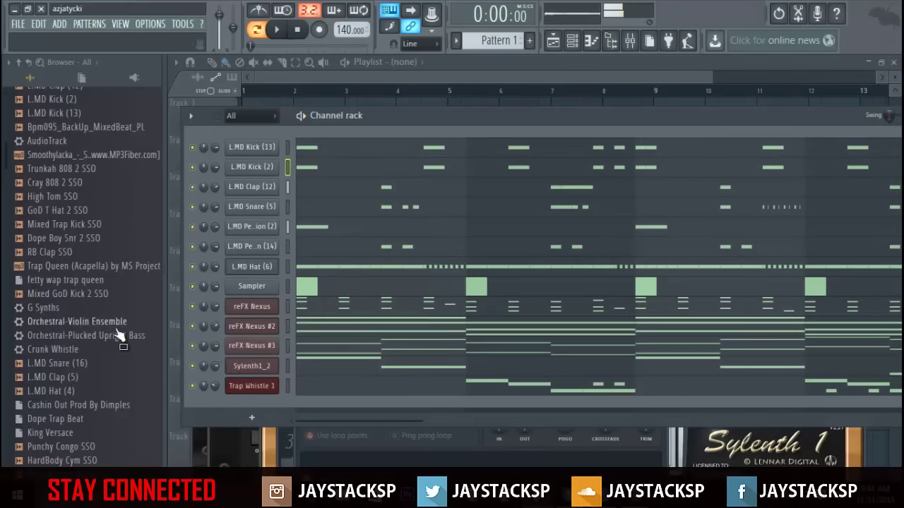
# - Add the Orchestral-Plucked Upright Bass preset as a new channel below Trap Whistle 1 and try out its piano roll
pyautogui.moveTo(248, 408); pyautogui.dragTo(263, 404)
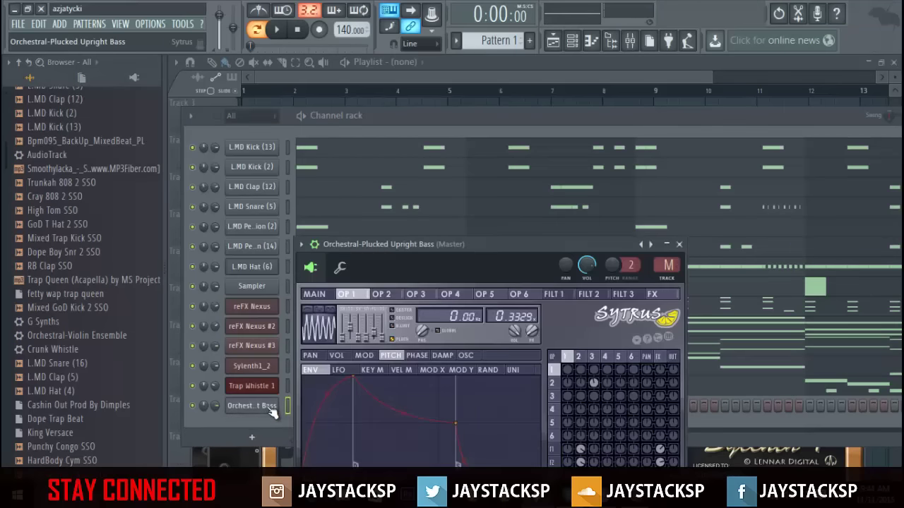
pyautogui.rightClick(274, 408)
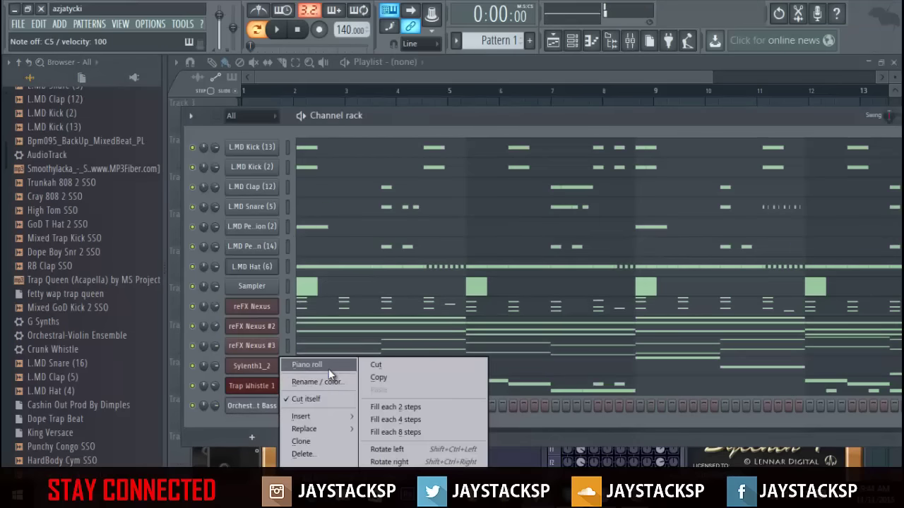
pyautogui.click(329, 365)
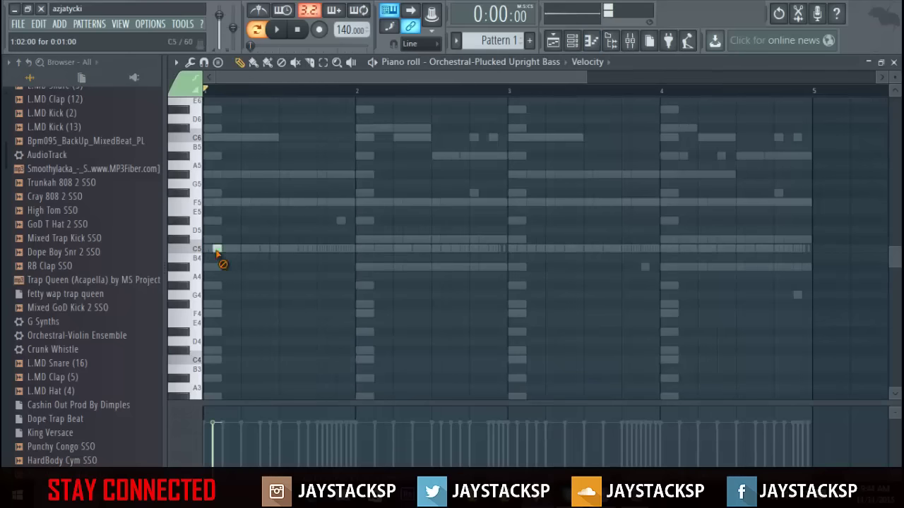
pyautogui.click(894, 62)
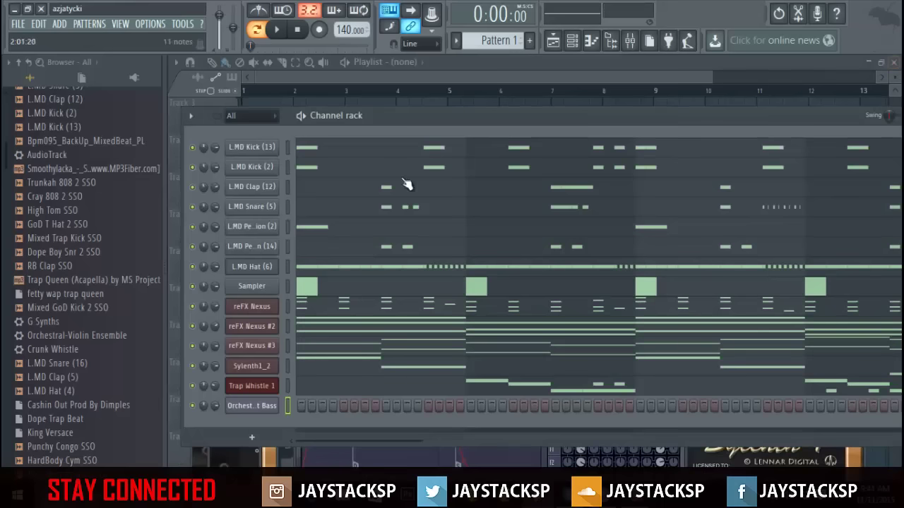
# - After checking the reFX Nexus #2 chords, add four-step upright bass notes at each bar start: C5 in bars 1 and 3, C#5 in bars 2 and 4
pyautogui.click(335, 332)
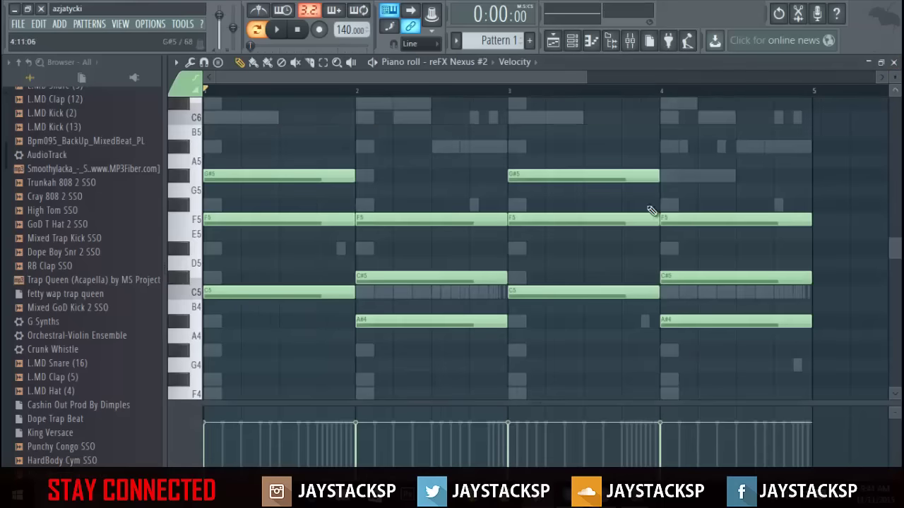
pyautogui.click(894, 62)
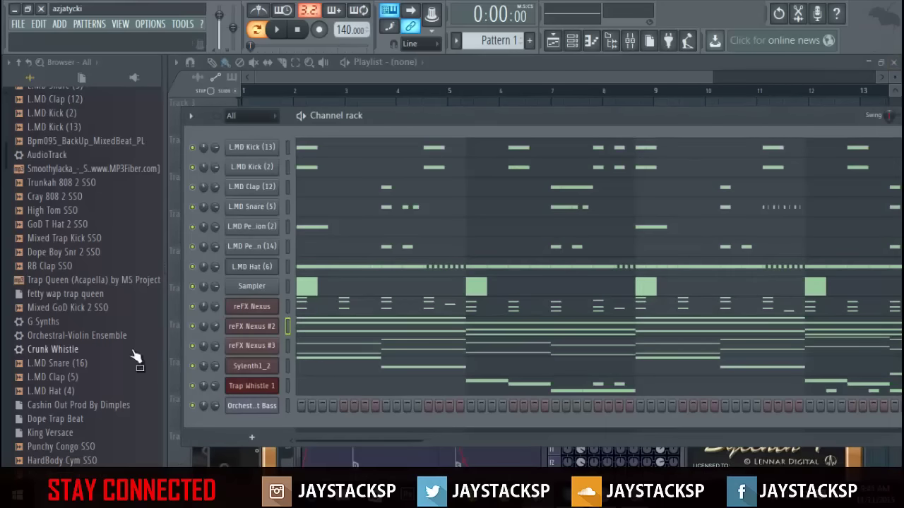
pyautogui.rightClick(267, 408)
pyautogui.click(311, 364)
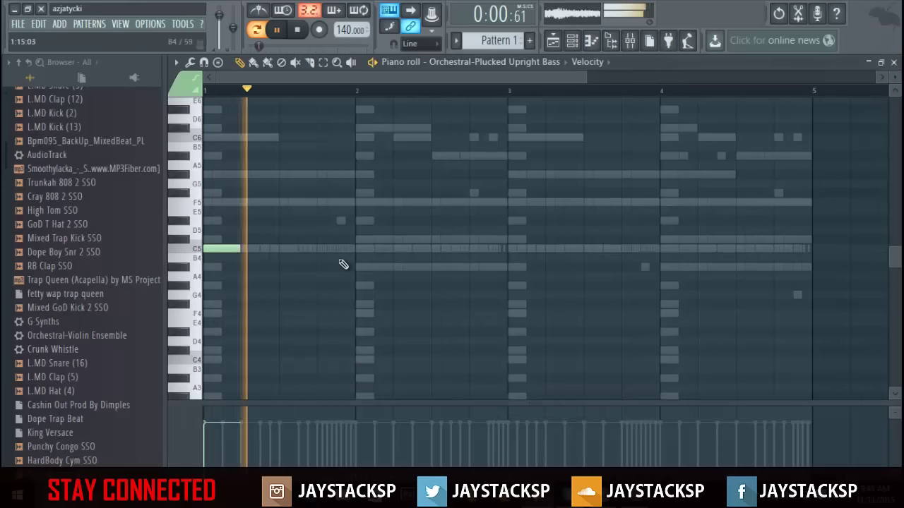
pyautogui.click(363, 240)
pyautogui.click(510, 249)
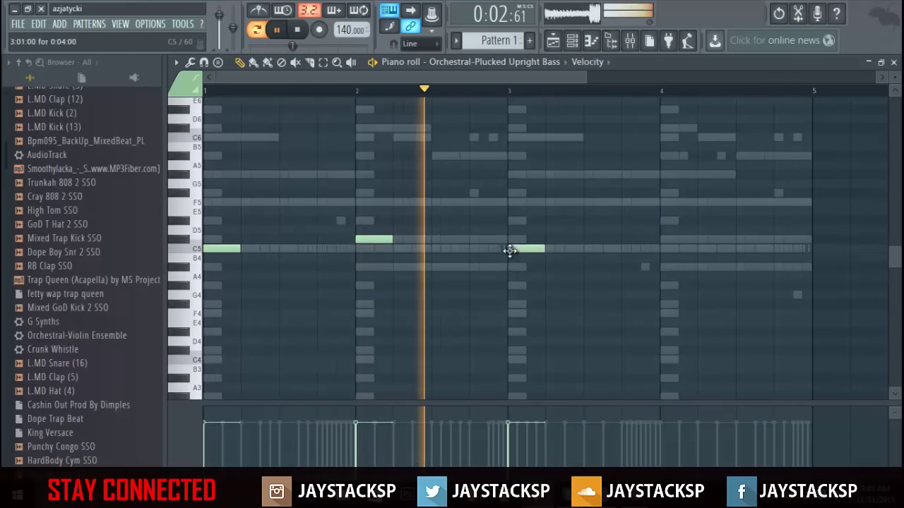
pyautogui.click(664, 251)
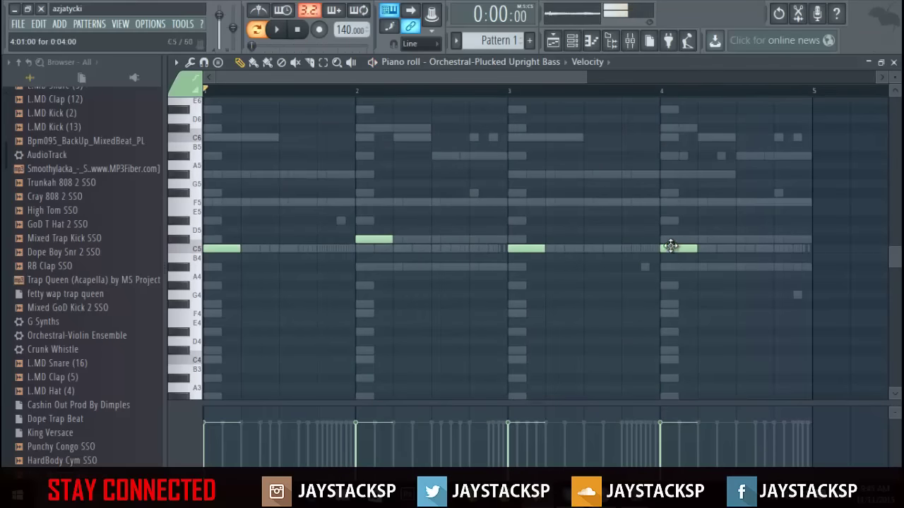
pyautogui.moveTo(668, 243); pyautogui.dragTo(668, 239)
# - Duplicate the upright bass notes one octave lower at C4 and C#4, and add a four-step C#5 note at the end of bar 4
pyautogui.hotkey('ctrl', 'a')
pyautogui.hotkey('ctrl', 'c')
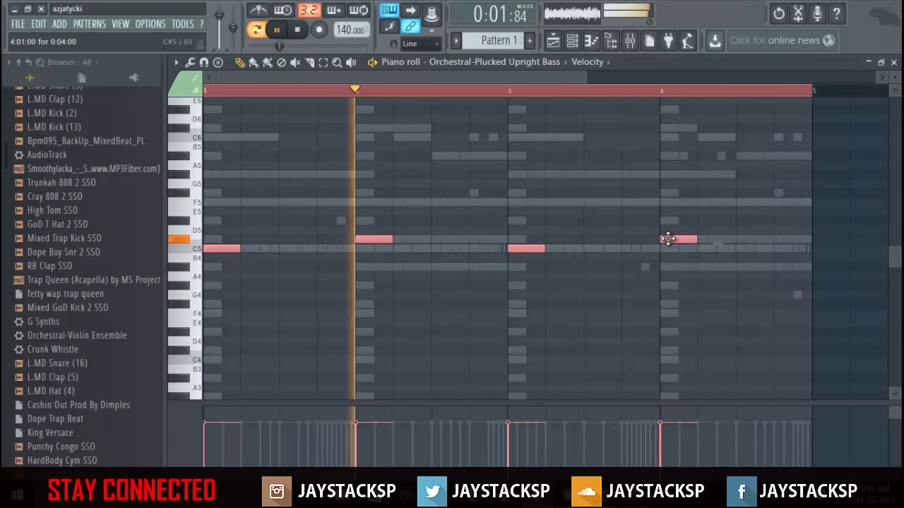
pyautogui.hotkey('ctrl', 'v')
pyautogui.hotkey('shift', 'Right')
pyautogui.hotkey('shift', 'Left')
pyautogui.hotkey('shift', 'Down')
pyautogui.hotkey('shift', 'Down')
pyautogui.hotkey('shift', 'Down')
pyautogui.hotkey('shift', 'Down')
pyautogui.hotkey('shift', 'Down')
pyautogui.hotkey('shift', 'Down')
pyautogui.hotkey('shift', 'Down')
pyautogui.hotkey('shift', 'Down')
pyautogui.hotkey('shift', 'Down')
pyautogui.hotkey('shift', 'Down')
pyautogui.hotkey('shift', 'Down')
pyautogui.hotkey('shift', 'Down')
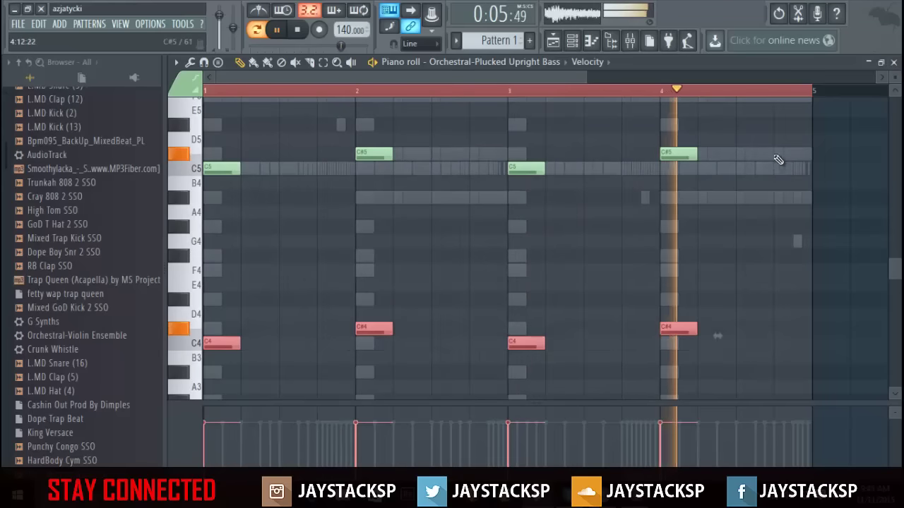
pyautogui.click(795, 153)
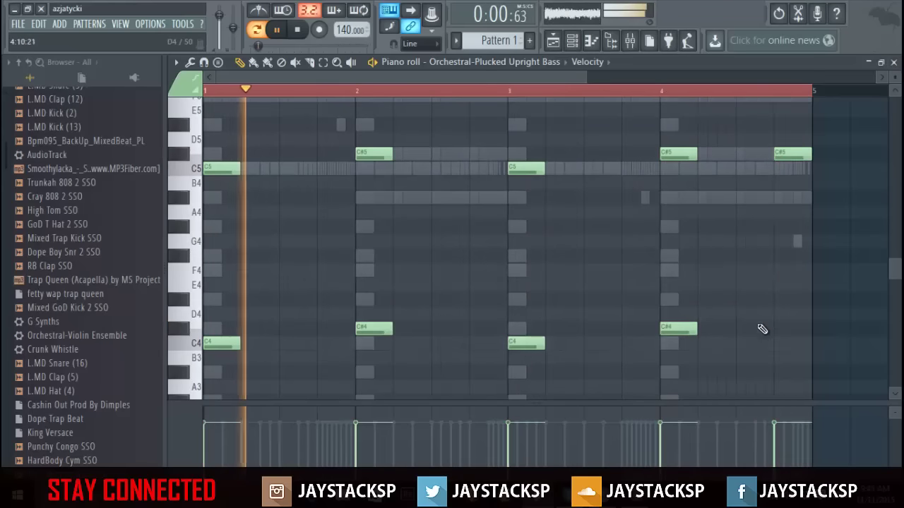
pyautogui.click(893, 63)
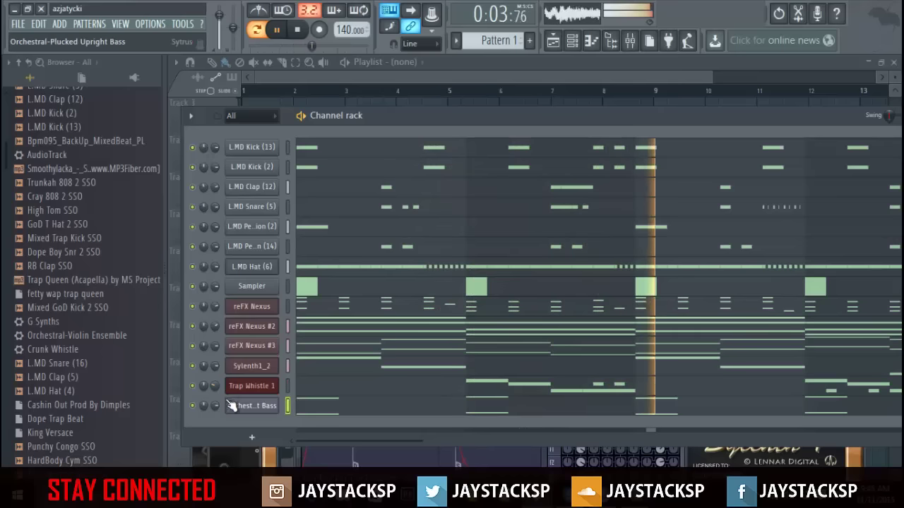
# - Move the Sylenth1_2 notes to C5 in the first halves of bars 1 and 3, and C#5 in the second halves of bars 1, 3 and 4
pyautogui.click(324, 370)
pyautogui.press('space')
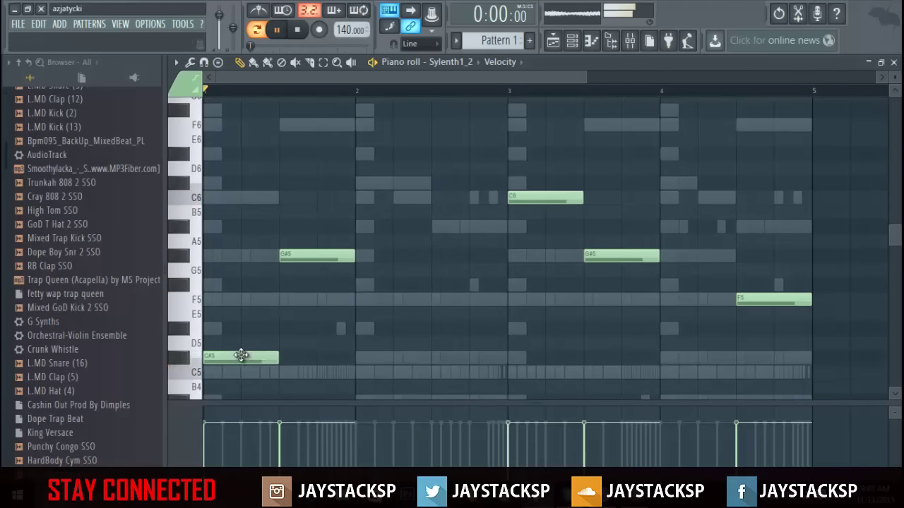
pyautogui.press('space')
pyautogui.press('space')
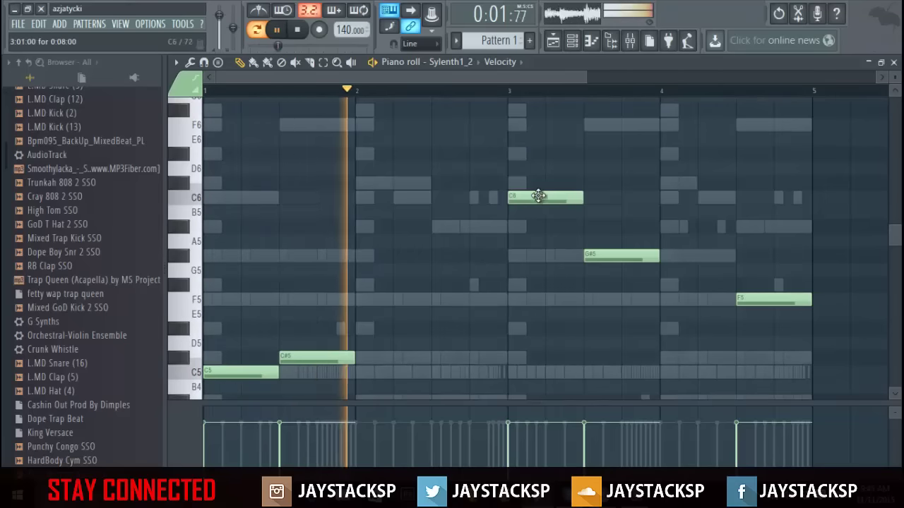
pyautogui.moveTo(536, 197); pyautogui.dragTo(536, 371)
pyautogui.moveTo(621, 255); pyautogui.dragTo(625, 357)
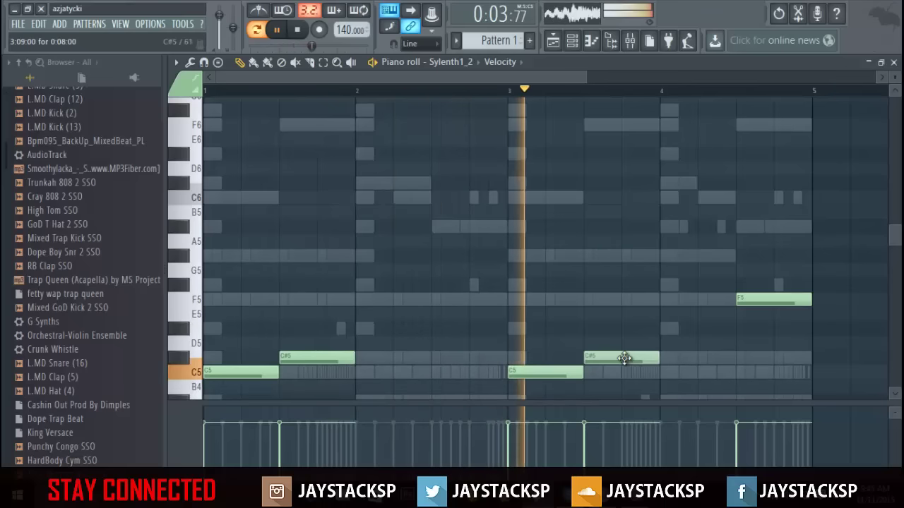
pyautogui.moveTo(769, 298); pyautogui.dragTo(765, 353)
pyautogui.press('space')
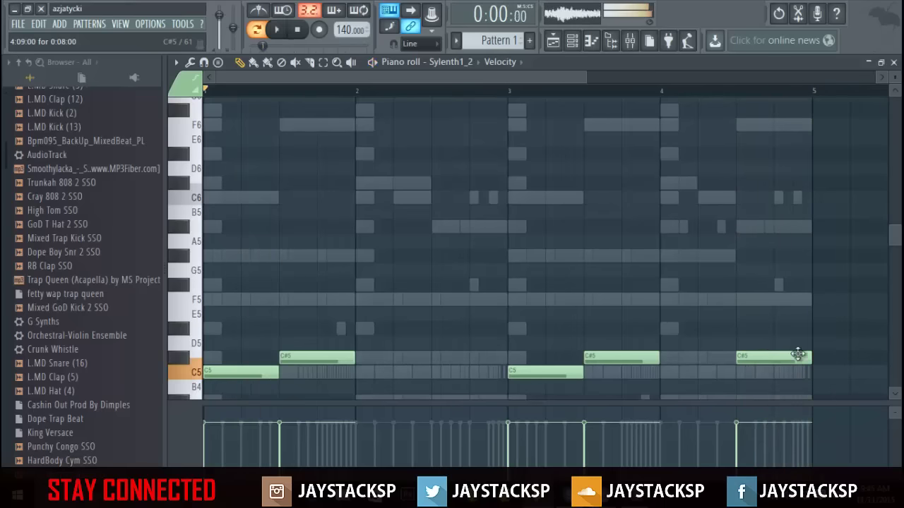
# - In Trap Whistle 1, set bar 4's opening long notes to C6 and C#6, and raise the first short note to C#6
pyautogui.click(894, 62)
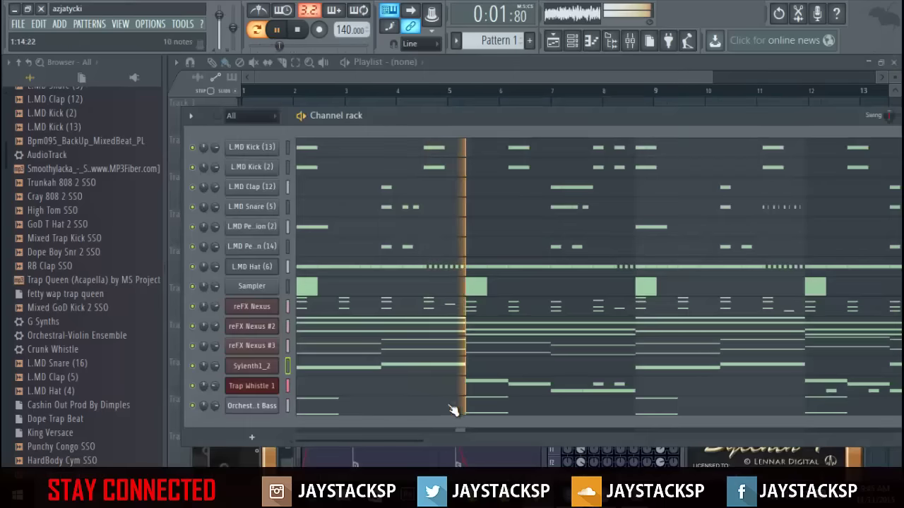
pyautogui.click(509, 390)
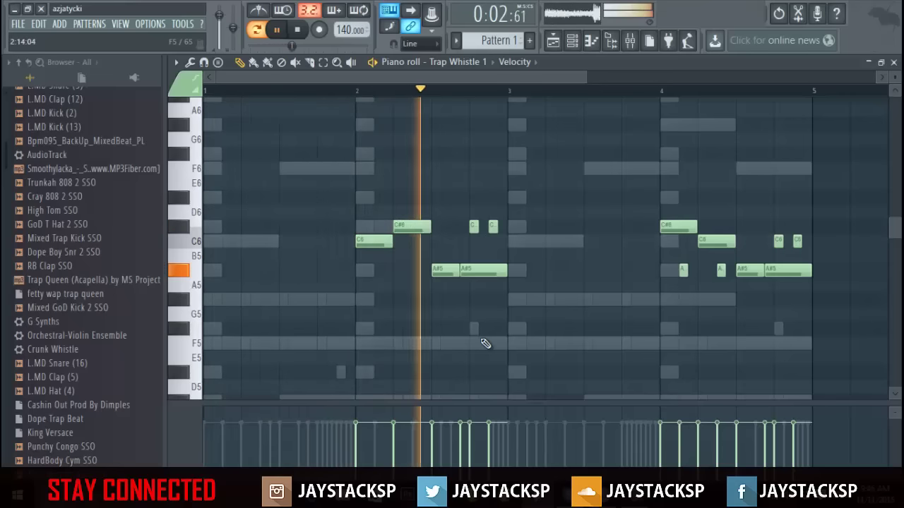
pyautogui.press('space')
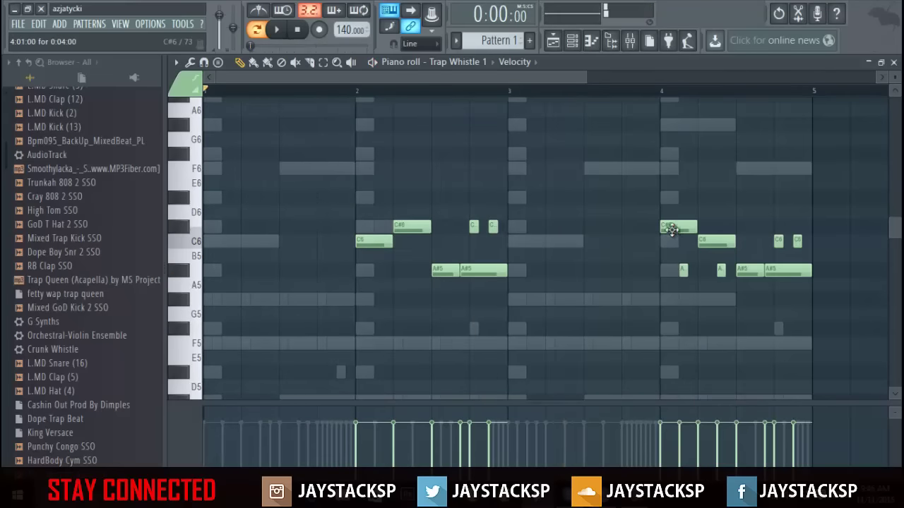
pyautogui.moveTo(670, 229); pyautogui.dragTo(706, 224)
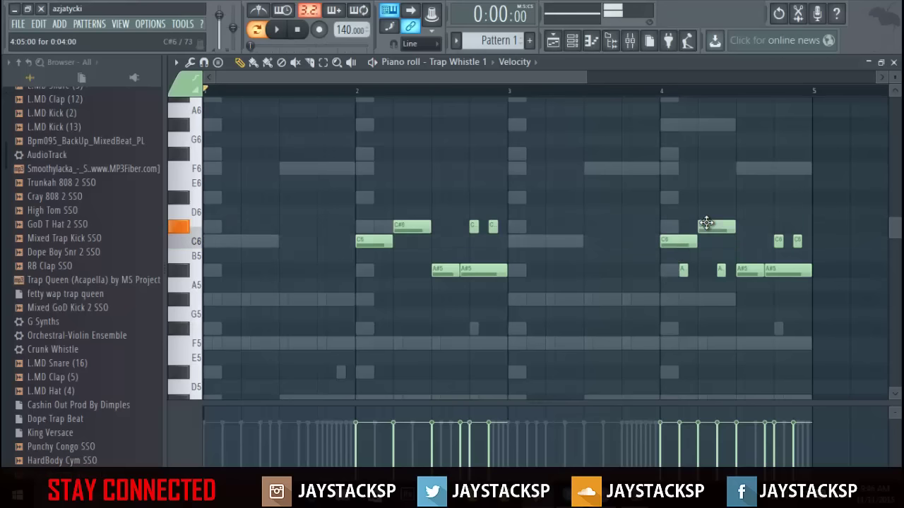
pyautogui.moveTo(682, 271); pyautogui.dragTo(682, 213)
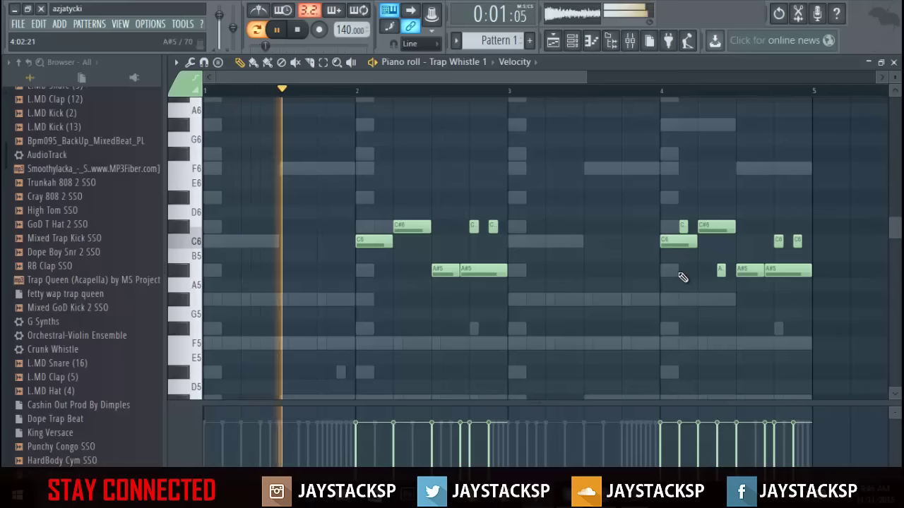
pyautogui.press('space')
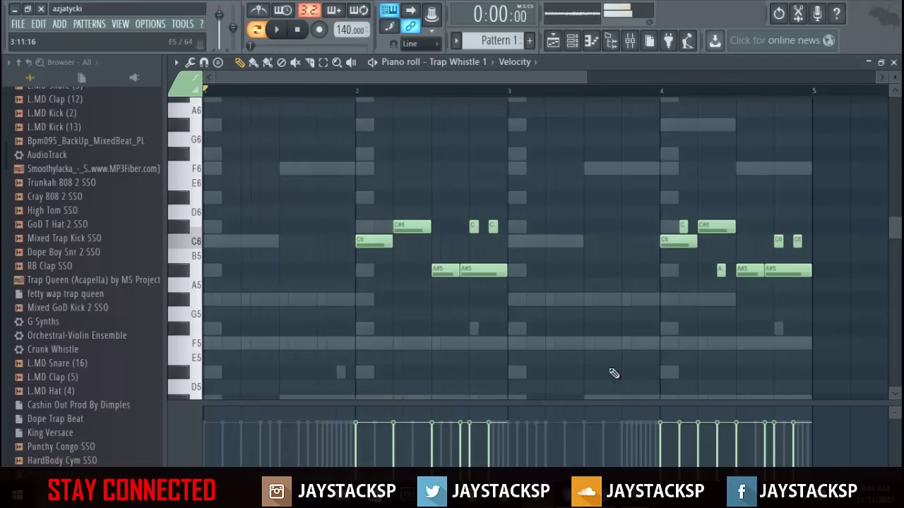
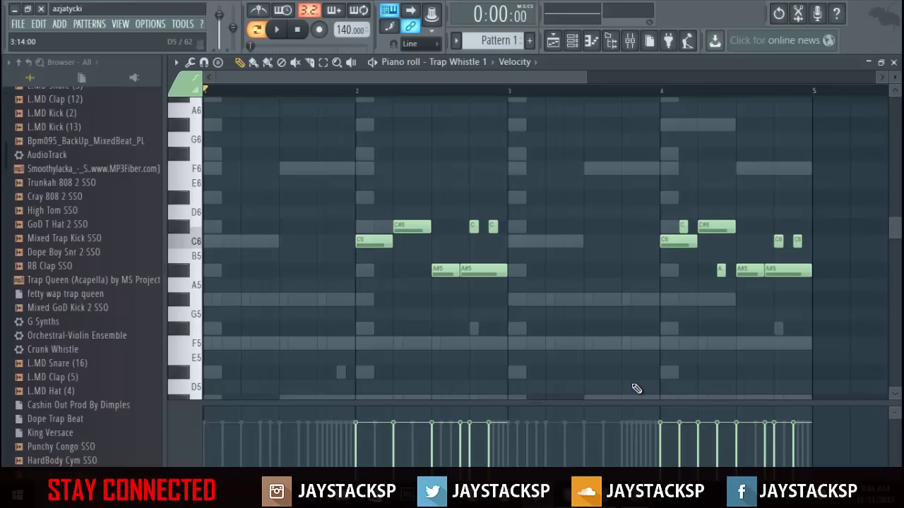
pyautogui.press('space')
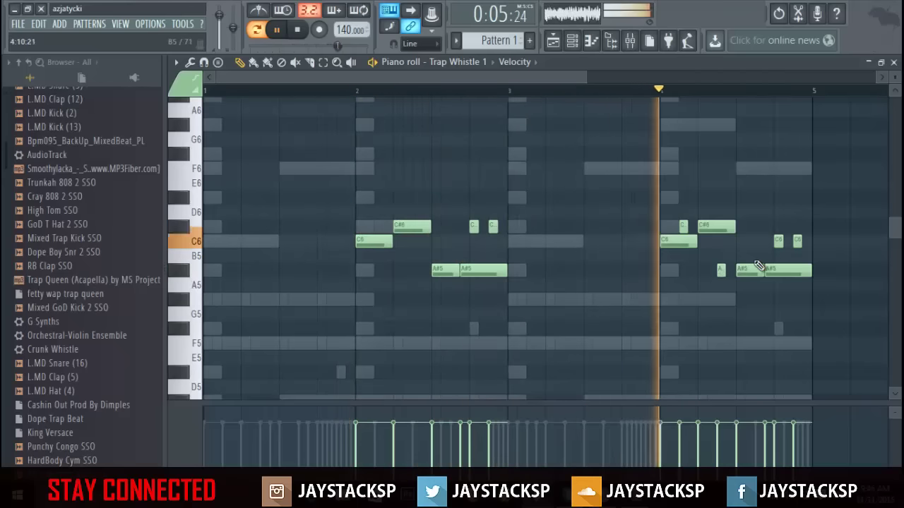
pyautogui.click(893, 63)
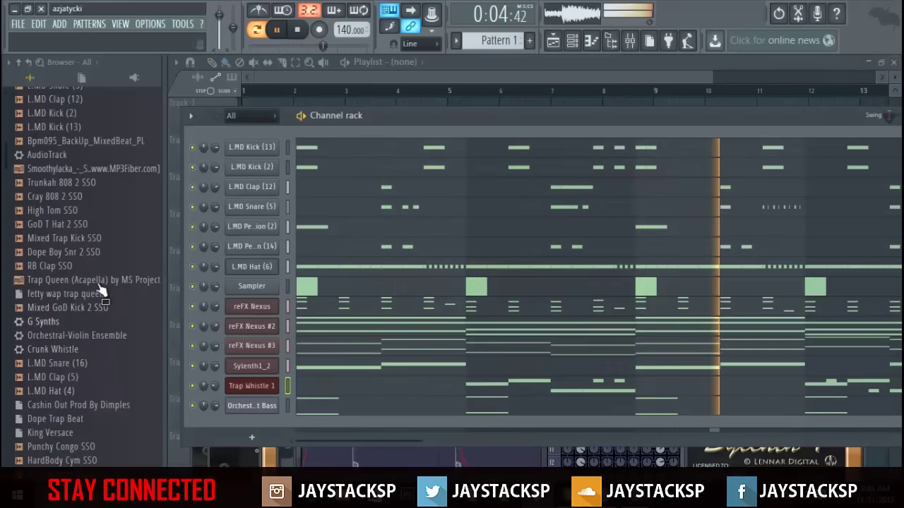
# - Add the Trunkah 808 2 SSO sample as a new channel below L.MD Kick (2) and open its channel settings
pyautogui.scroll(4, 71, 283)
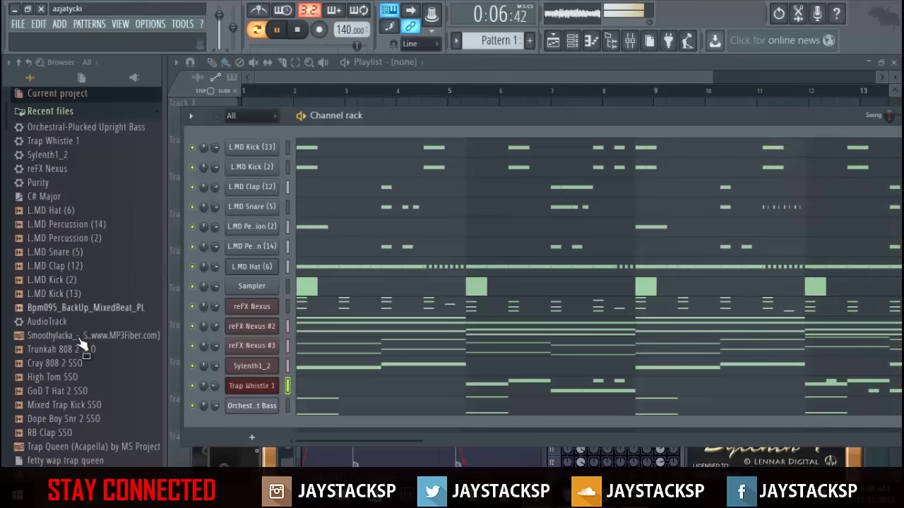
pyautogui.click(77, 352)
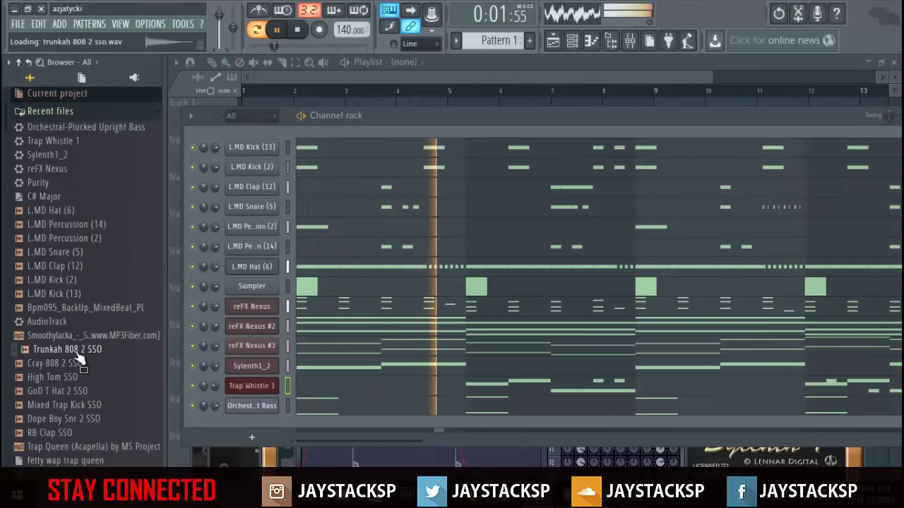
pyautogui.moveTo(79, 355); pyautogui.dragTo(251, 178)
pyautogui.press('space')
pyautogui.rightClick(251, 188)
pyautogui.click(253, 188)
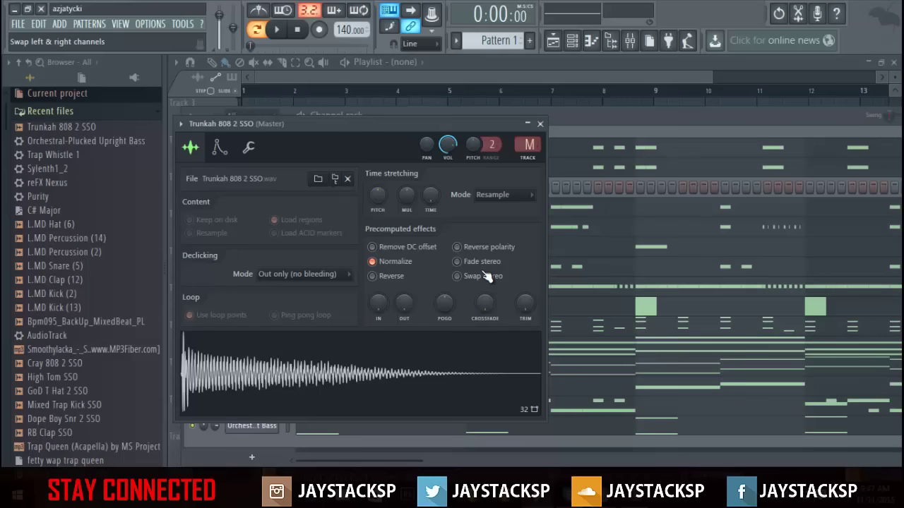
# - Route the Trunkah 808 to mixer track 2, load Pitcher in its first effect slot, and set the minimum input frequency to 25 Hz
pyautogui.press('F9')
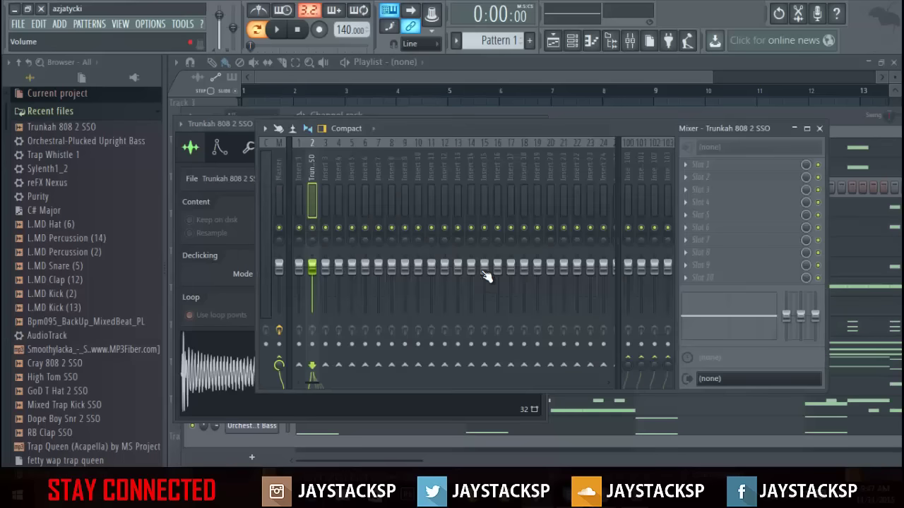
pyautogui.click(695, 173)
pyautogui.click(833, 280)
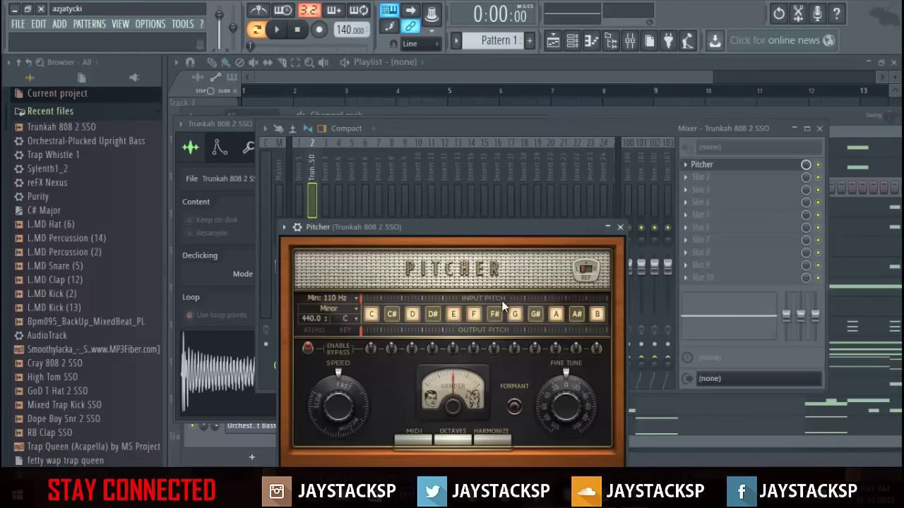
pyautogui.press('q')
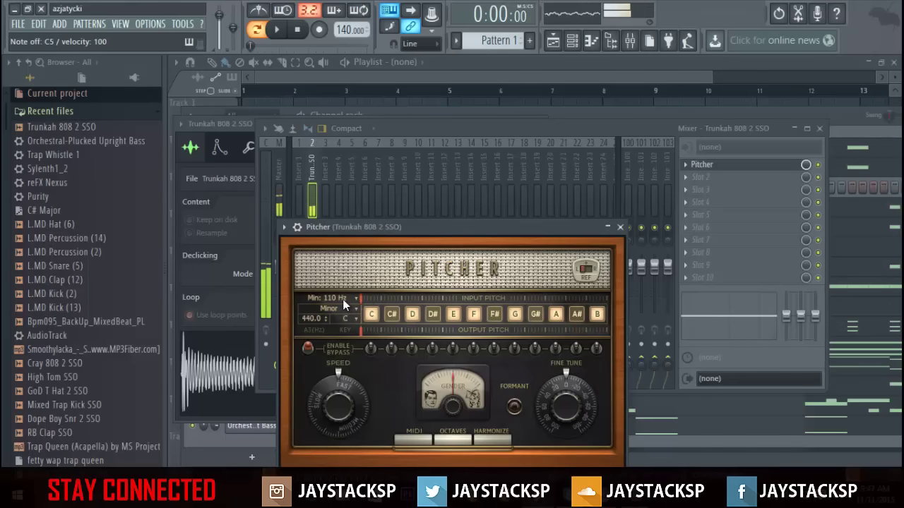
pyautogui.click(342, 299)
pyautogui.click(382, 323)
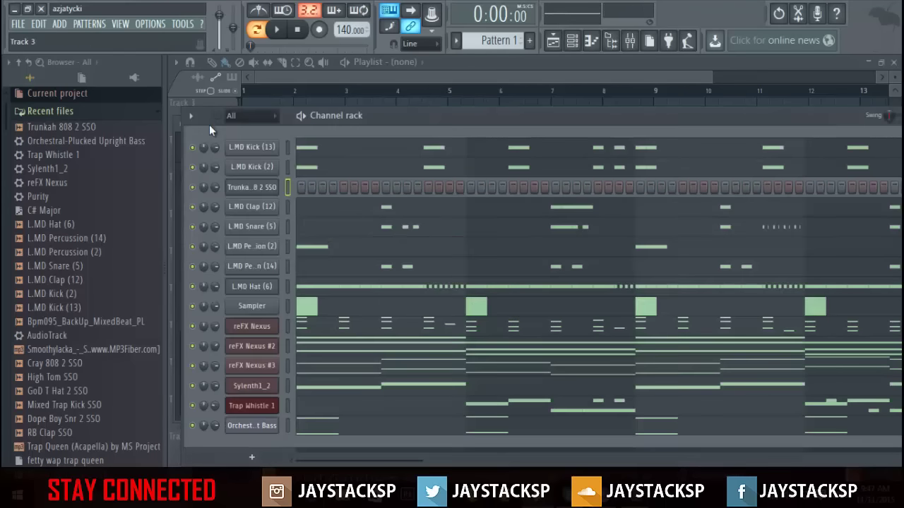
# - Set the Trunkah 808's root note to E5 and check the tuning of its C5 note in Pitcher
pyautogui.click(210, 114)
pyautogui.click(271, 189)
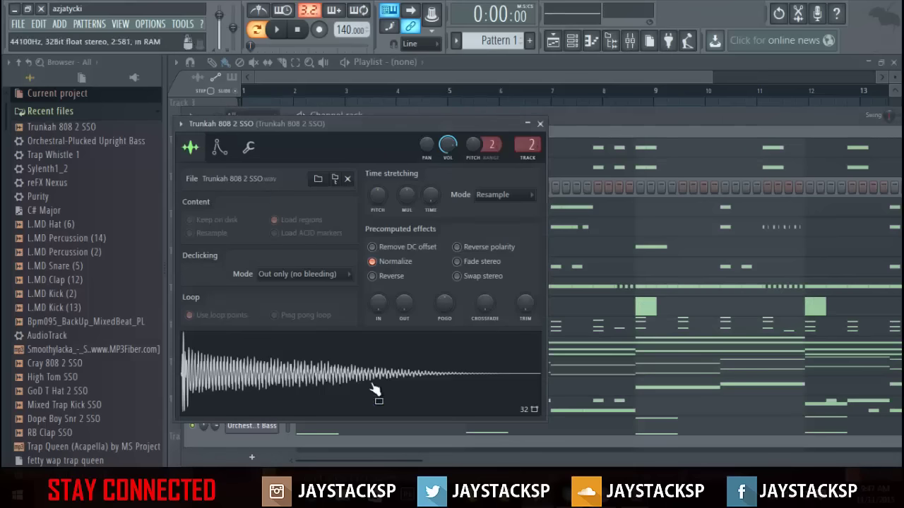
pyautogui.click(248, 148)
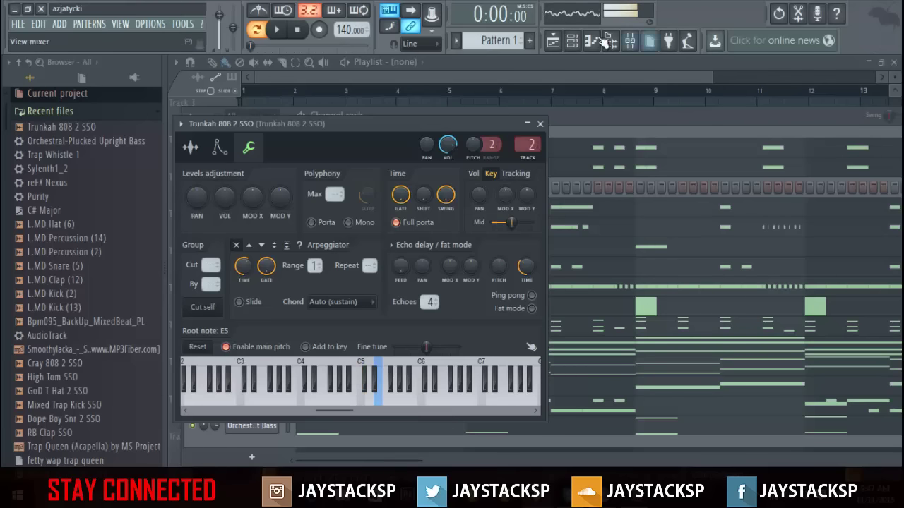
pyautogui.click(554, 41)
pyautogui.click(561, 48)
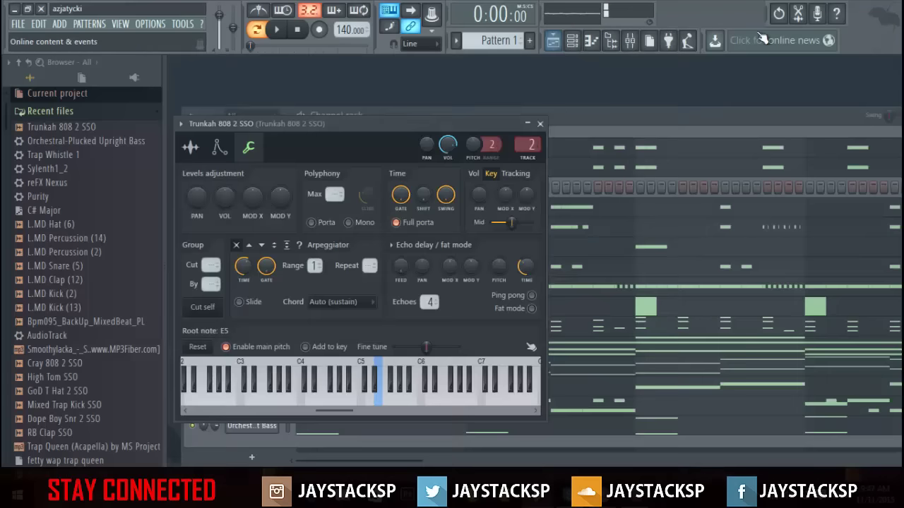
pyautogui.click(629, 41)
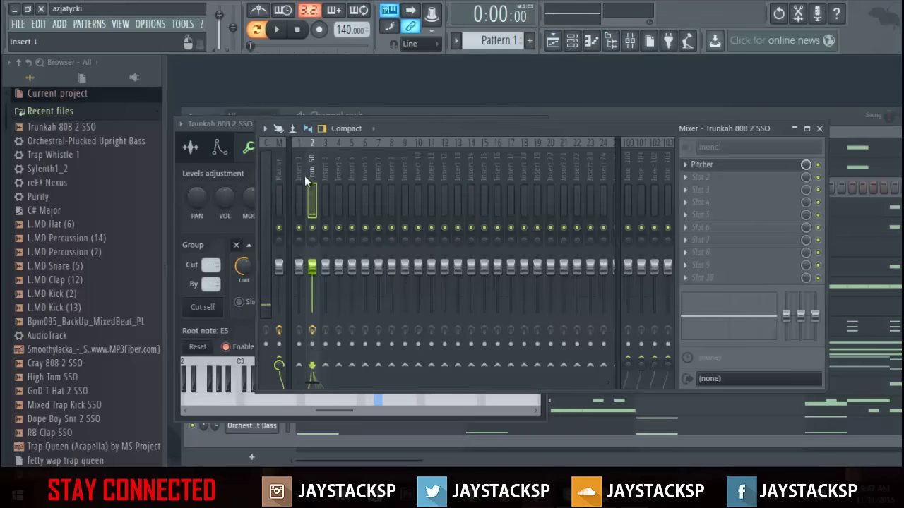
pyautogui.click(740, 165)
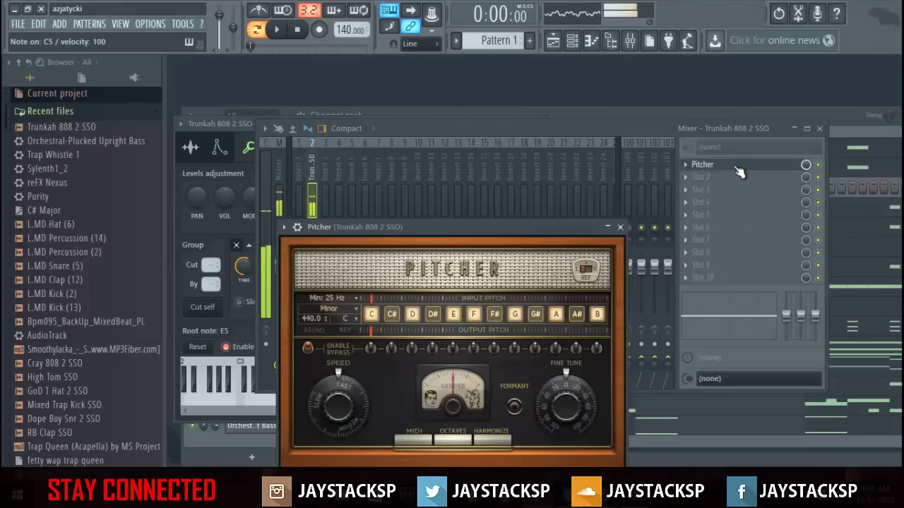
pyautogui.click(373, 115)
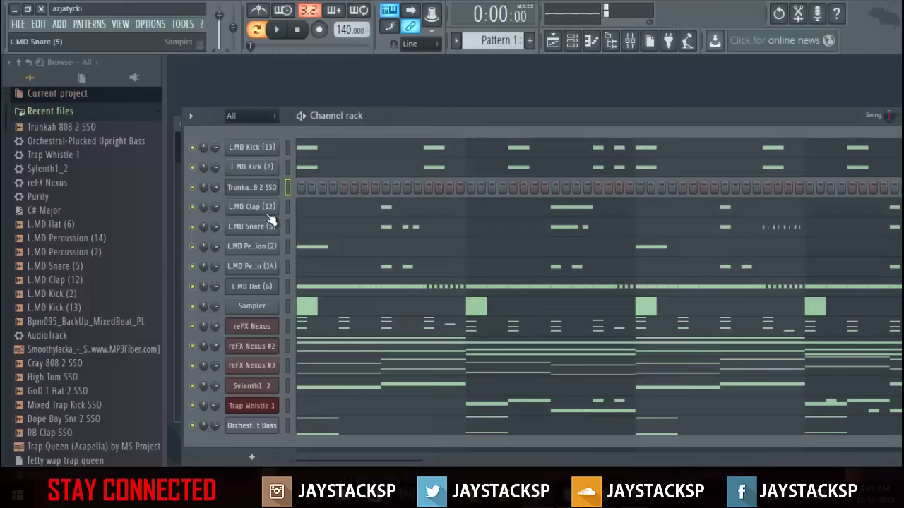
# - Copy the kick pattern into the Trunkah 808 2 SSO channel as C5 notes and try a six-step D5 note across bars 1 and 2
pyautogui.rightClick(262, 186)
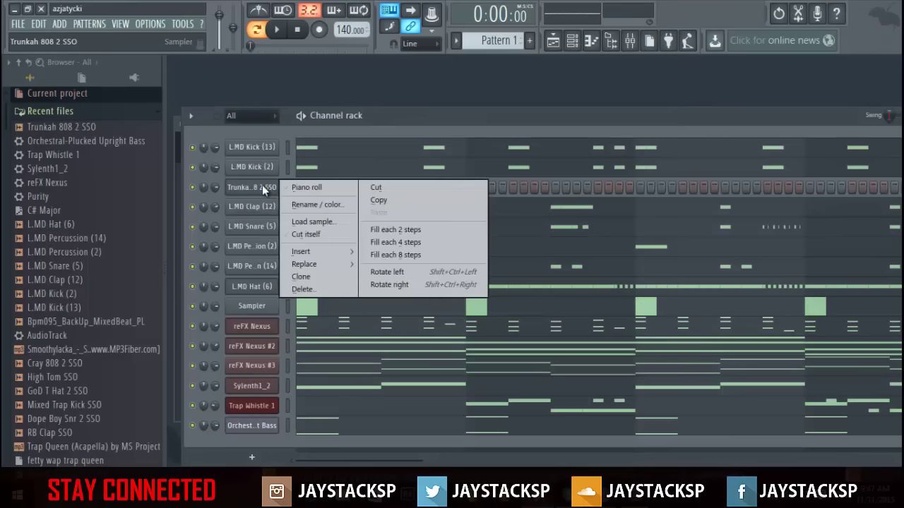
pyautogui.click(443, 170)
pyautogui.click(443, 169)
pyautogui.hotkey('ctrl', 'a')
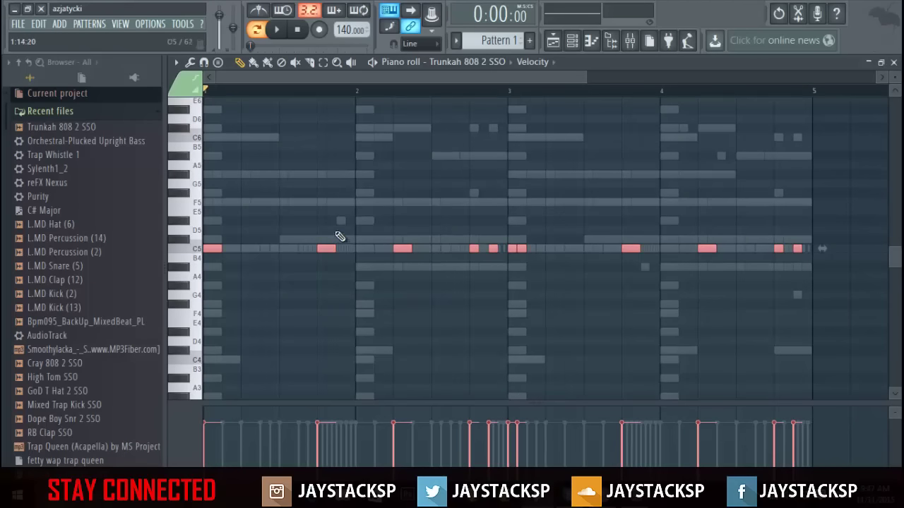
pyautogui.click(338, 231)
pyautogui.click(357, 230)
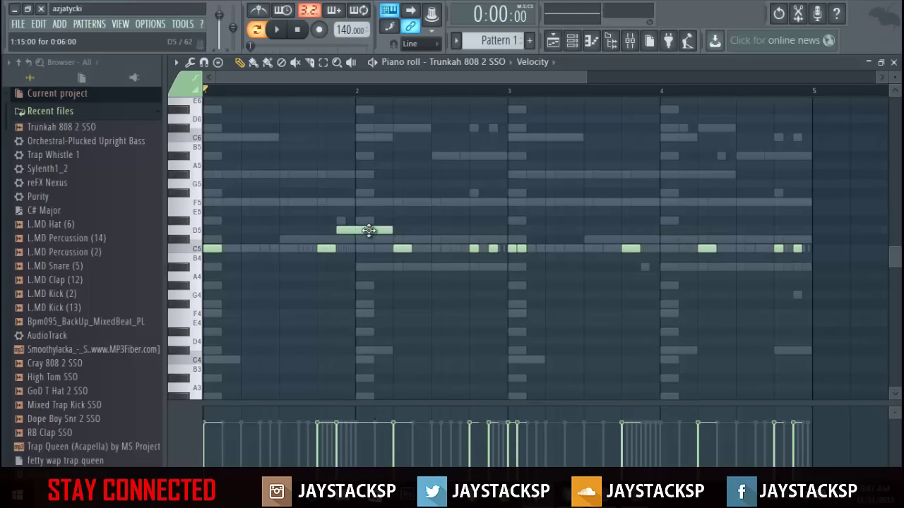
# - Enable the Trunkah 808's volume envelope with maximum hold, a short decay, a raised sustain and no release
pyautogui.click(558, 44)
pyautogui.click(557, 44)
pyautogui.click(573, 41)
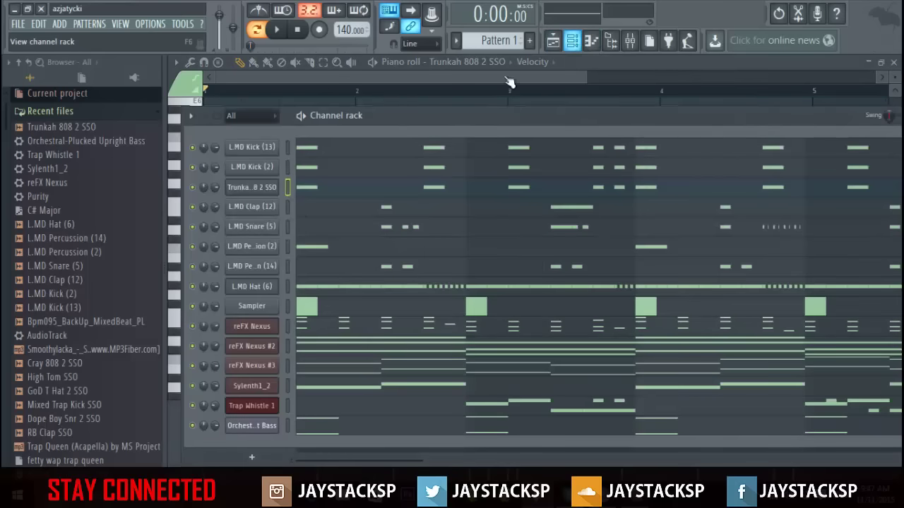
pyautogui.click(271, 187)
pyautogui.rightClick(264, 185)
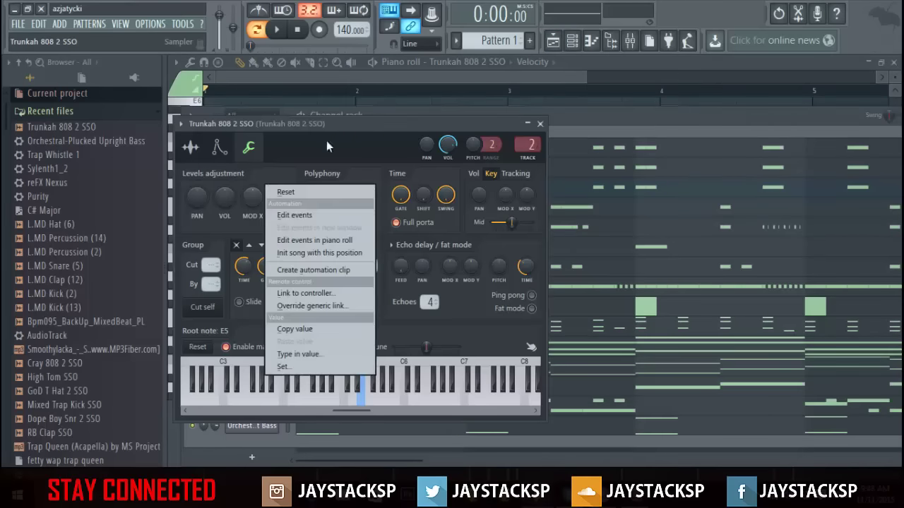
pyautogui.click(382, 123)
pyautogui.moveTo(382, 124); pyautogui.dragTo(393, 161)
pyautogui.click(226, 190)
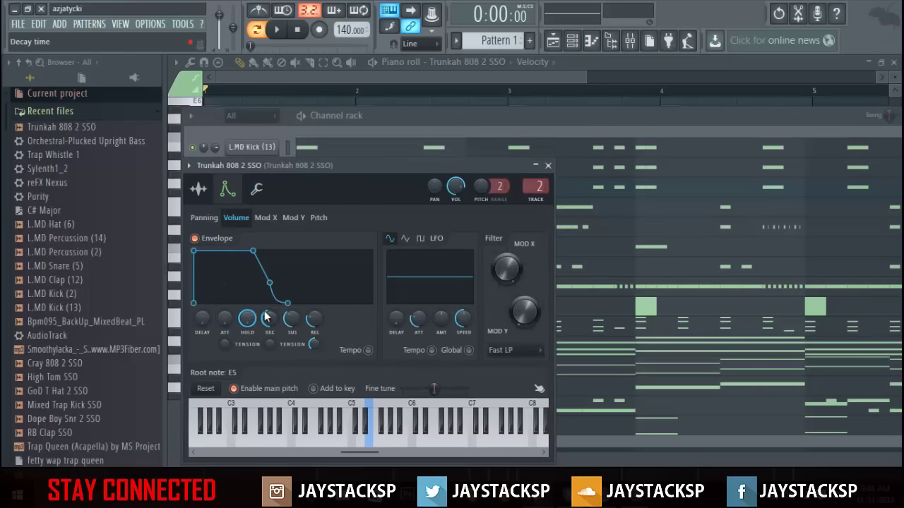
pyautogui.moveTo(266, 317); pyautogui.dragTo(279, 357)
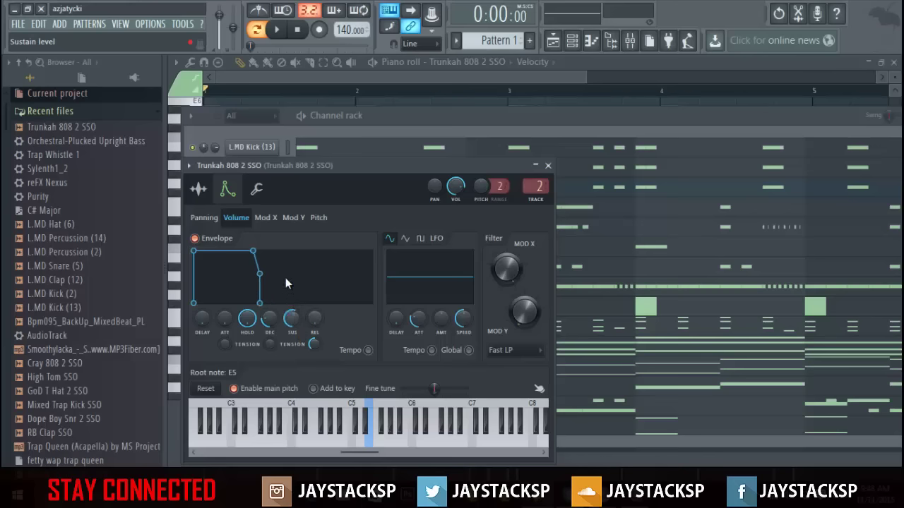
pyautogui.click(548, 166)
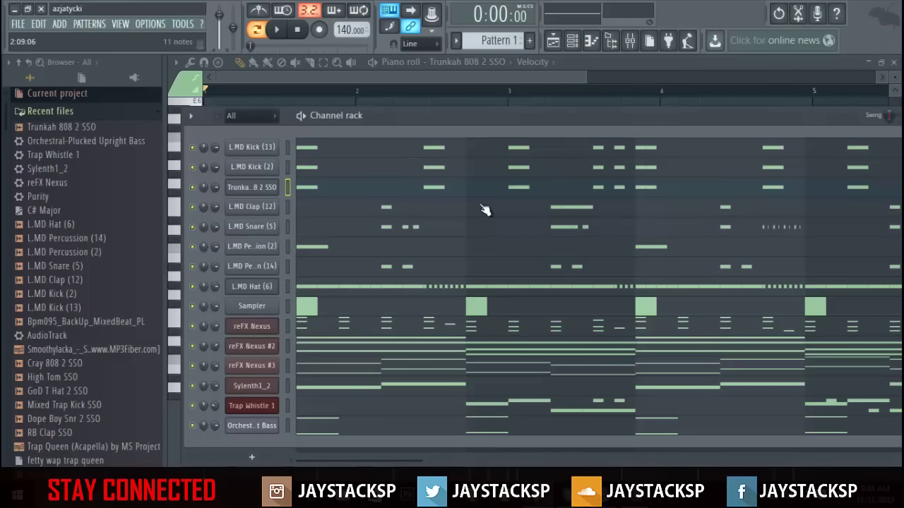
# - Lengthen the Trunkah 808's C5 notes across all four bars so that each rings until about the next hit
pyautogui.click(311, 191)
pyautogui.click(339, 191)
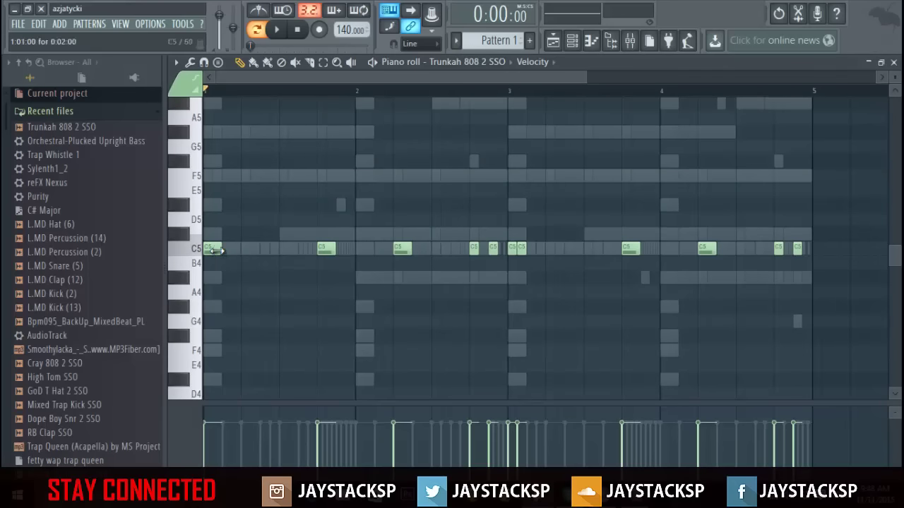
pyautogui.press('space')
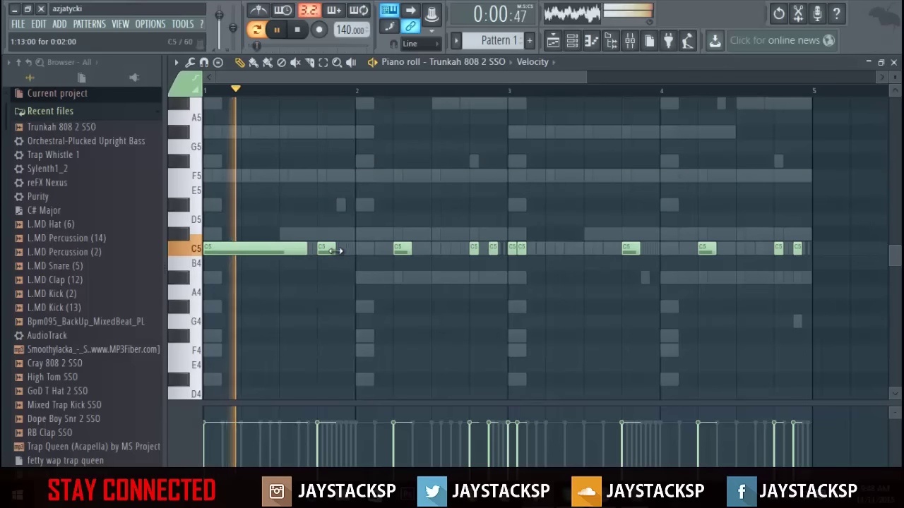
pyautogui.moveTo(338, 250); pyautogui.dragTo(778, 249)
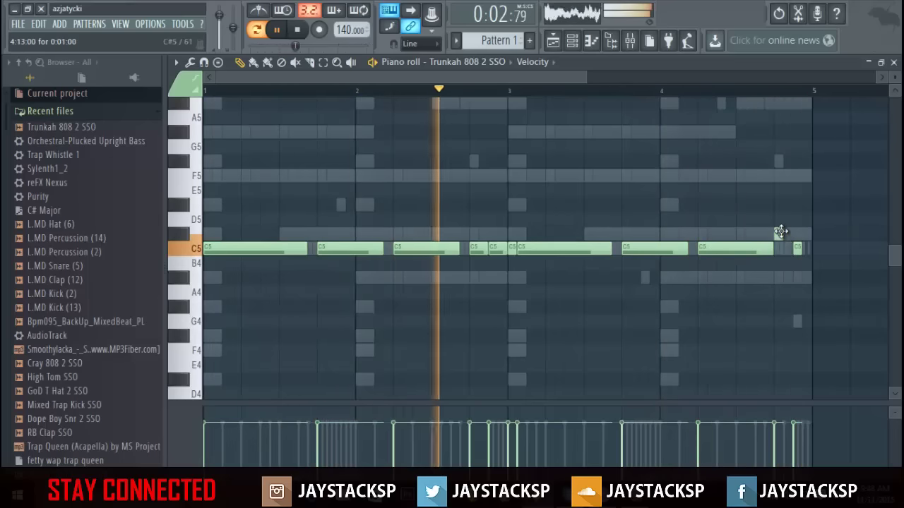
# - Make the 808's second-to-last note in bar 4 a two-step C#5 and replace the final C5 with a two-step F5
pyautogui.click(780, 234)
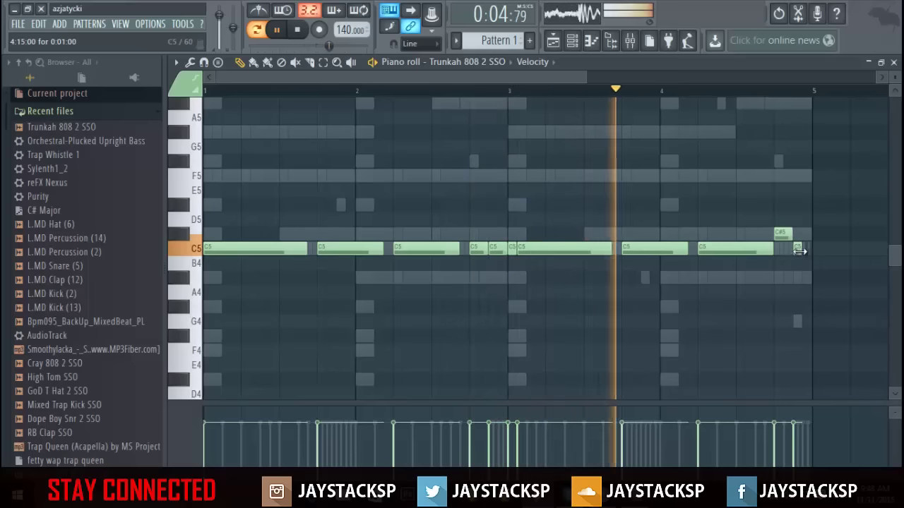
pyautogui.rightClick(797, 249)
pyautogui.click(798, 175)
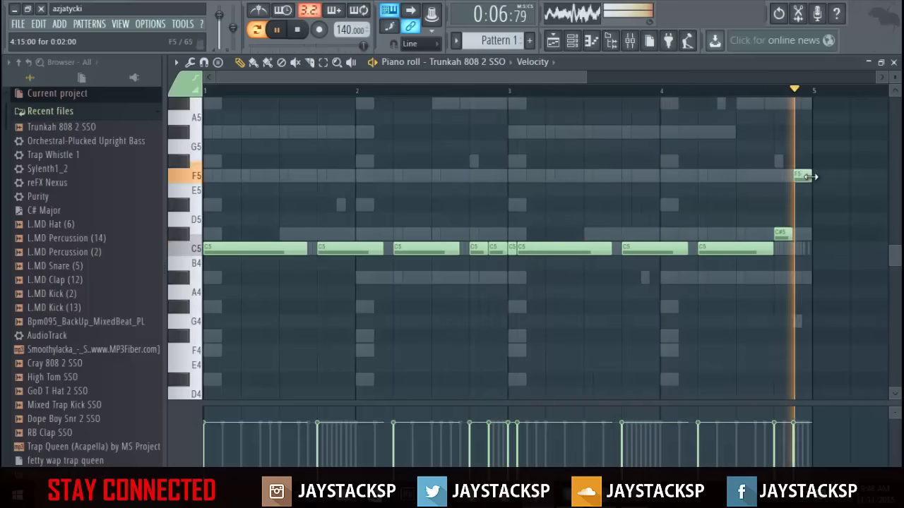
# - Retune three 808 notes: the final note to F#5, the long mid-bar 2 note to D#5 and the short note starting bar 3 to C#6
pyautogui.moveTo(798, 161); pyautogui.dragTo(798, 161)
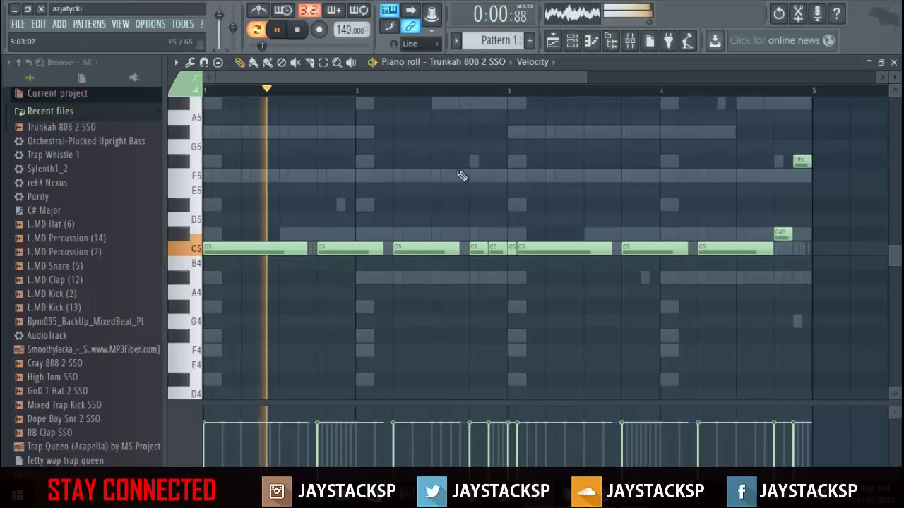
pyautogui.moveTo(438, 251); pyautogui.dragTo(426, 205)
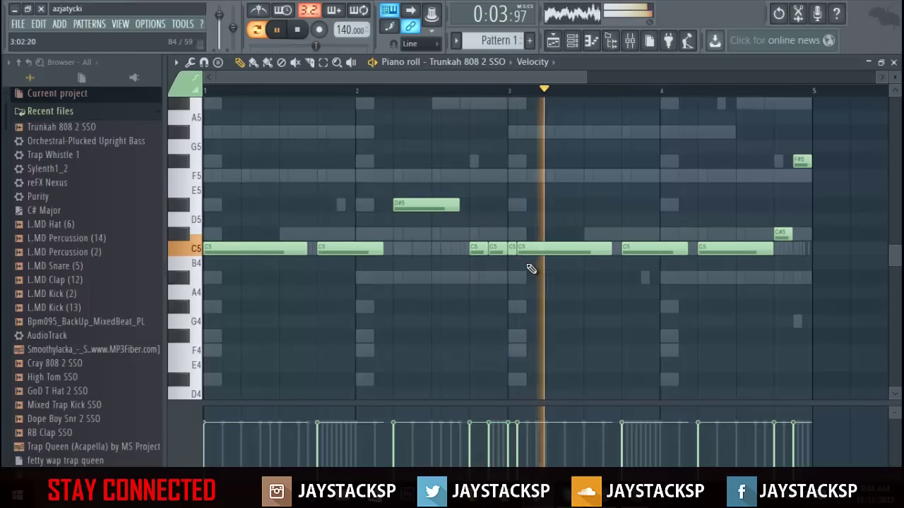
pyautogui.moveTo(512, 249); pyautogui.dragTo(510, 126)
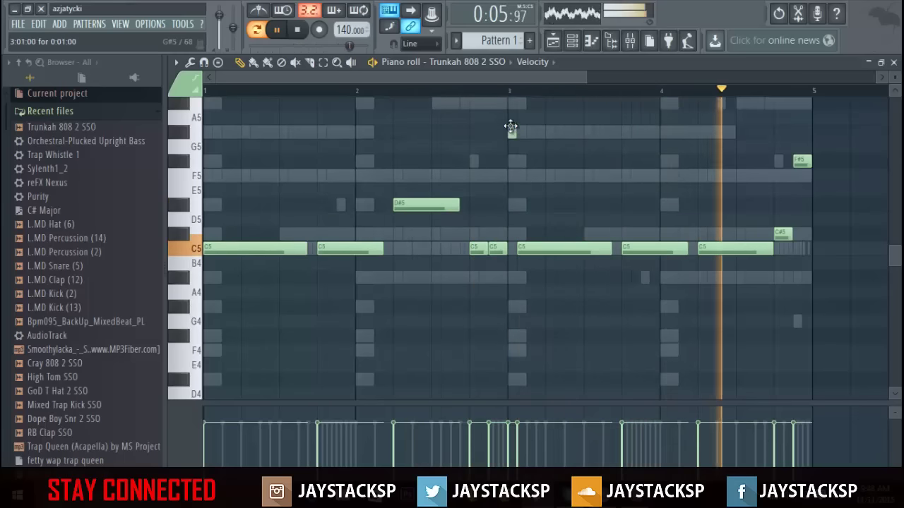
pyautogui.scroll(3, 528, 200)
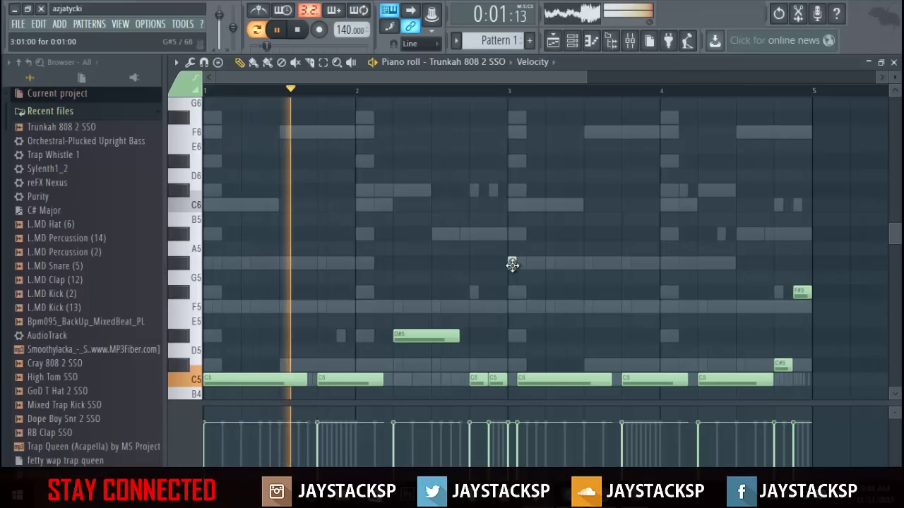
pyautogui.moveTo(513, 263); pyautogui.dragTo(512, 190)
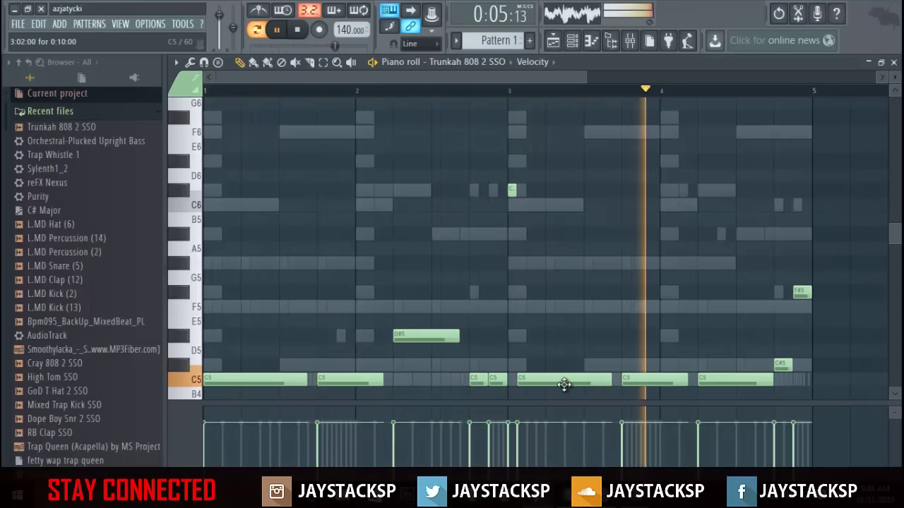
# - Try the 808's long bar 3 note at G#5, return it to C5, and raise bar 4's second-to-last note to G#5
pyautogui.moveTo(565, 383); pyautogui.dragTo(561, 262)
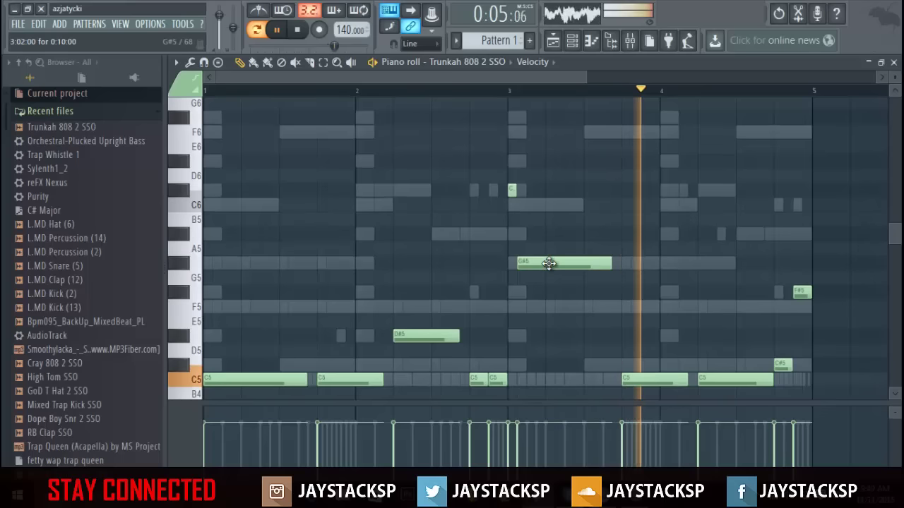
pyautogui.moveTo(547, 265); pyautogui.dragTo(553, 382)
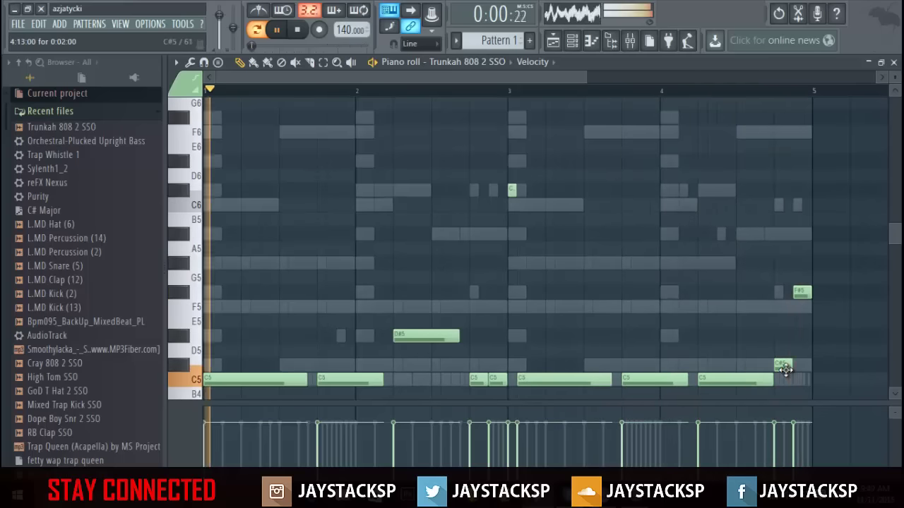
pyautogui.moveTo(783, 365); pyautogui.dragTo(782, 262)
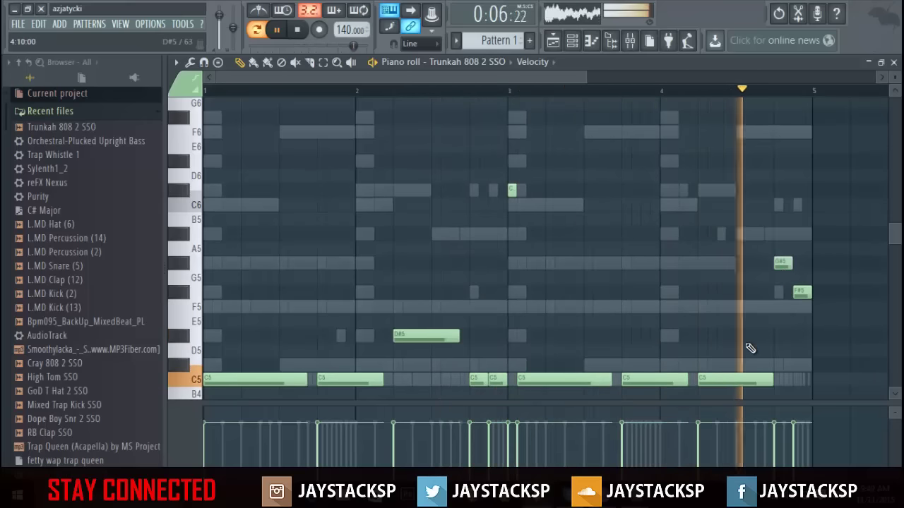
pyautogui.click(893, 61)
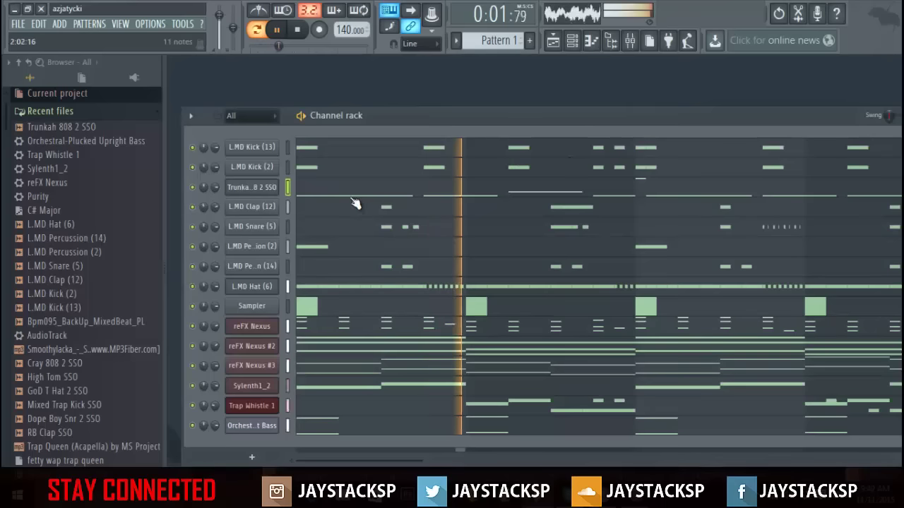
# - Solo the Trunkah 808 2 SSO channel and transpose all of its notes up one octave
pyautogui.rightClick(192, 187)
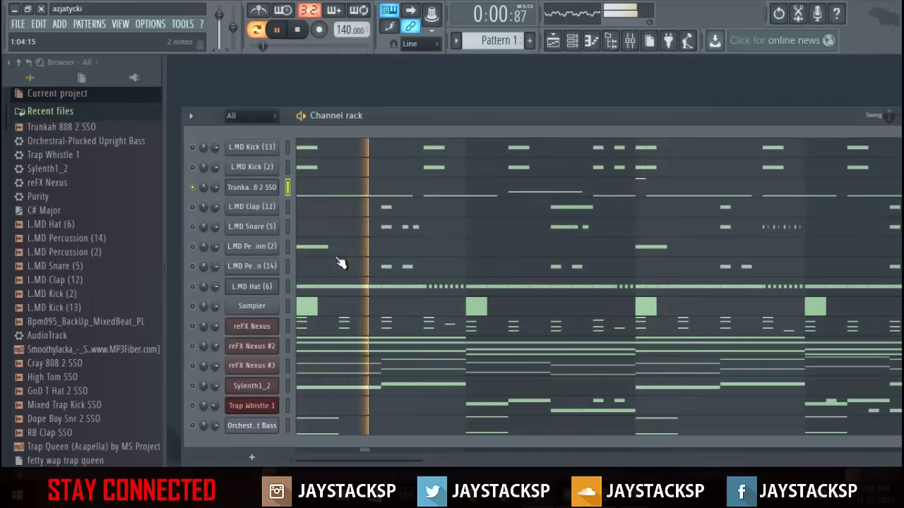
pyautogui.click(339, 194)
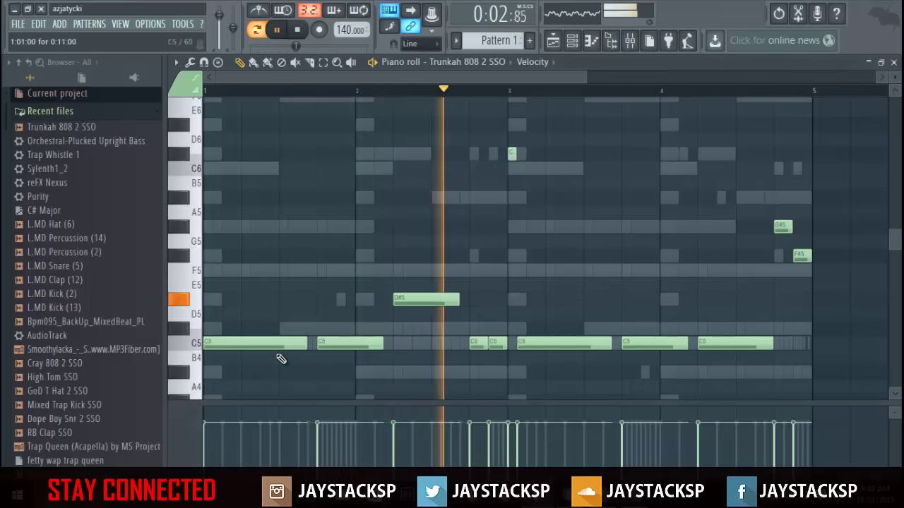
pyautogui.hotkey('ctrl', 'a')
pyautogui.scroll(1, 247, 387)
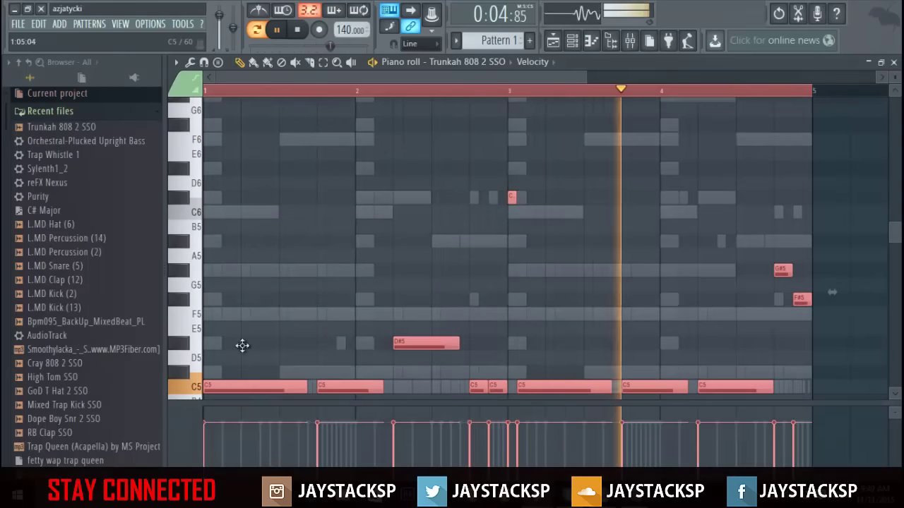
pyautogui.hotkey('ctrl', 'Up')
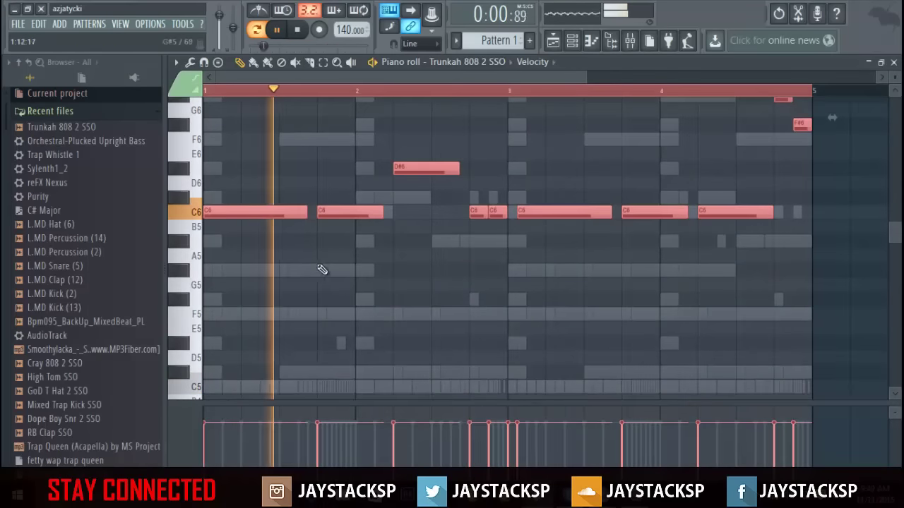
pyautogui.scroll(2, 378, 287)
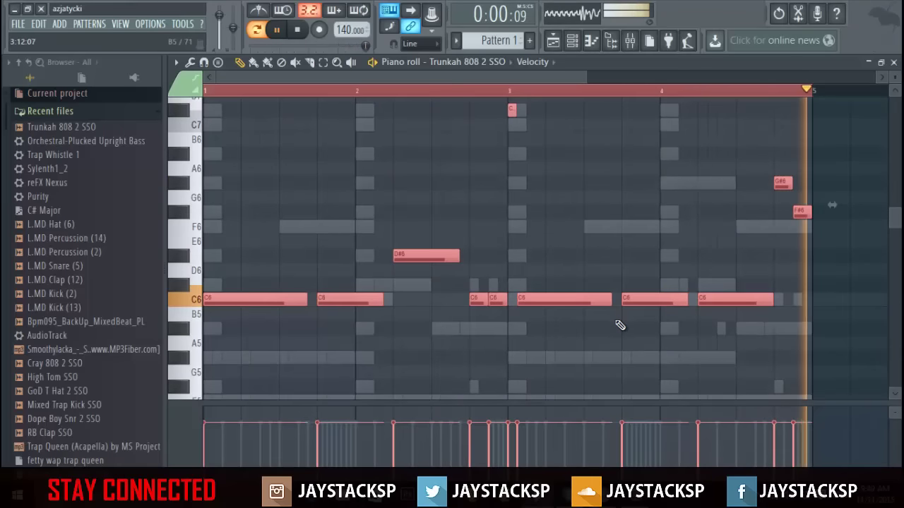
pyautogui.click(893, 62)
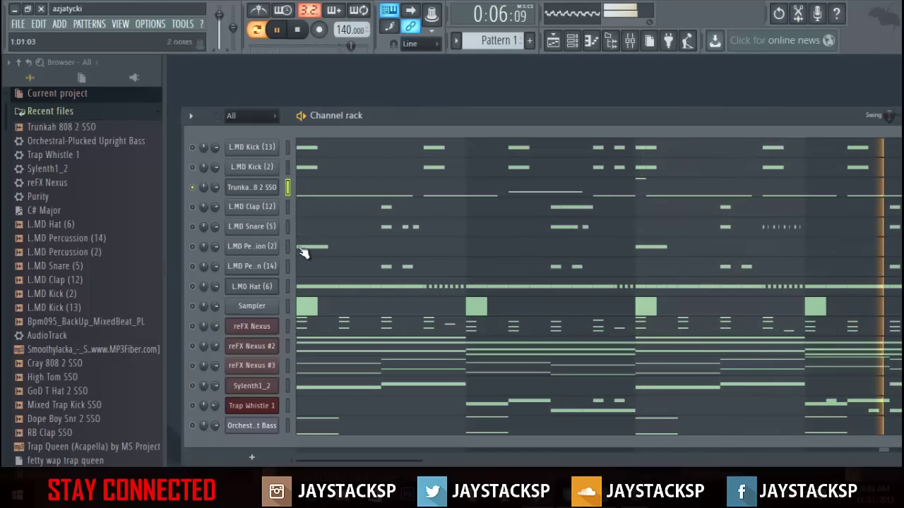
# - Audition the recent drum samples and add Mixed Trap Kick SSO as a new channel above L.MD Kick (13)
pyautogui.click(102, 365)
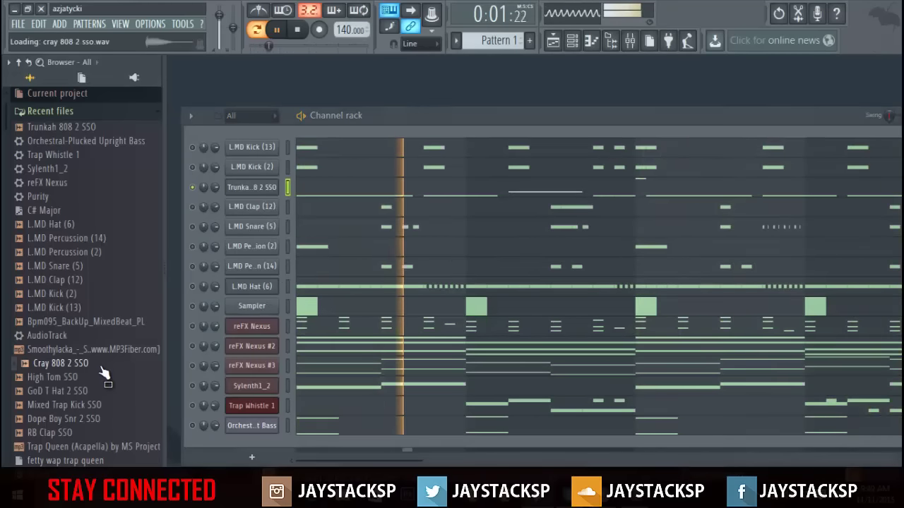
pyautogui.click(68, 392)
pyautogui.click(83, 406)
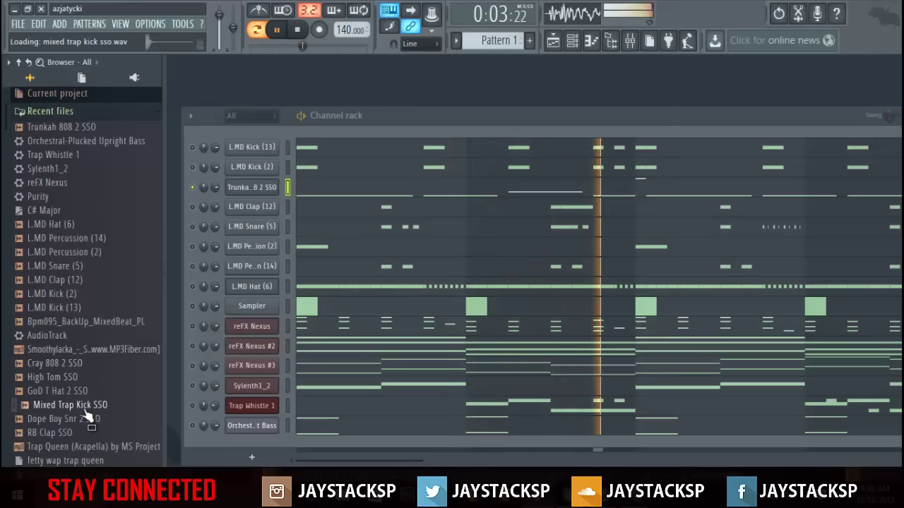
pyautogui.moveTo(288, 307); pyautogui.dragTo(244, 136)
# - Copy the whole L.MD Kick (13) pattern into the Mixed Trap Kick SSO channel
pyautogui.click(314, 166)
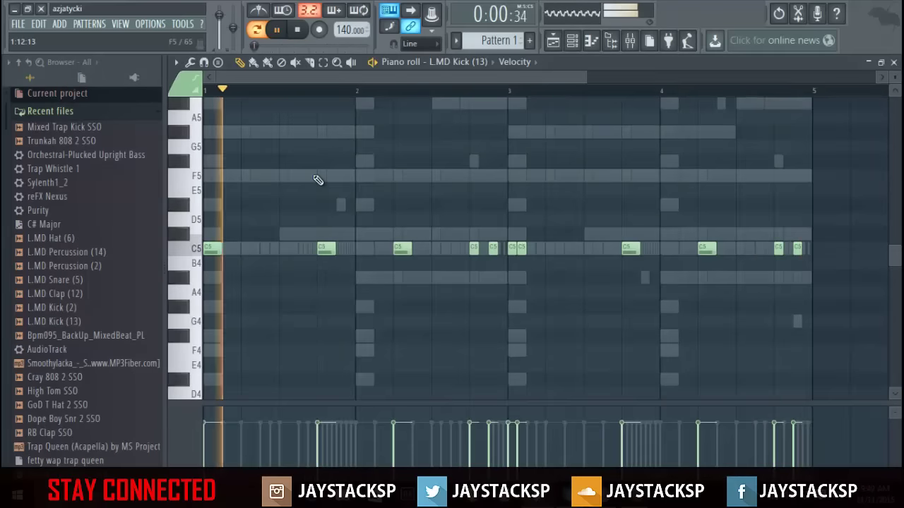
pyautogui.hotkey('ctrl', 'a')
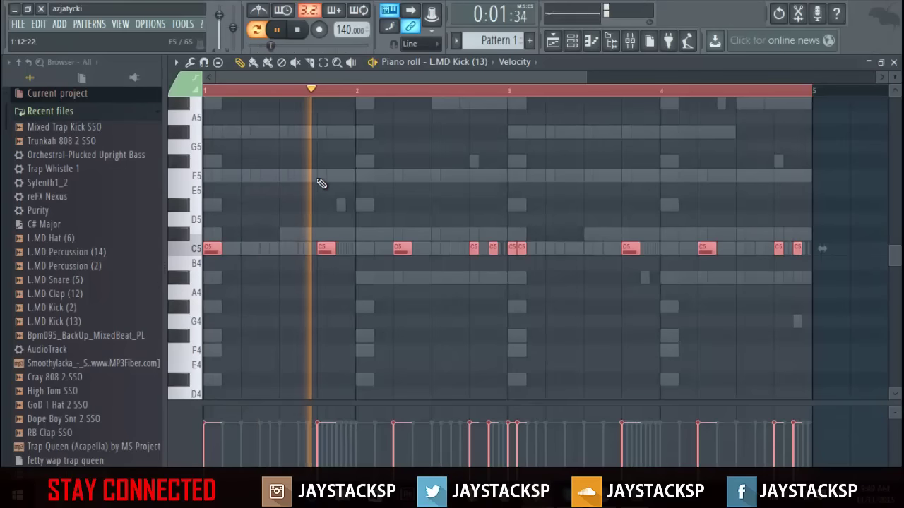
pyautogui.click(893, 63)
pyautogui.rightClick(275, 151)
pyautogui.click(306, 147)
pyautogui.hotkey('ctrl', 'v')
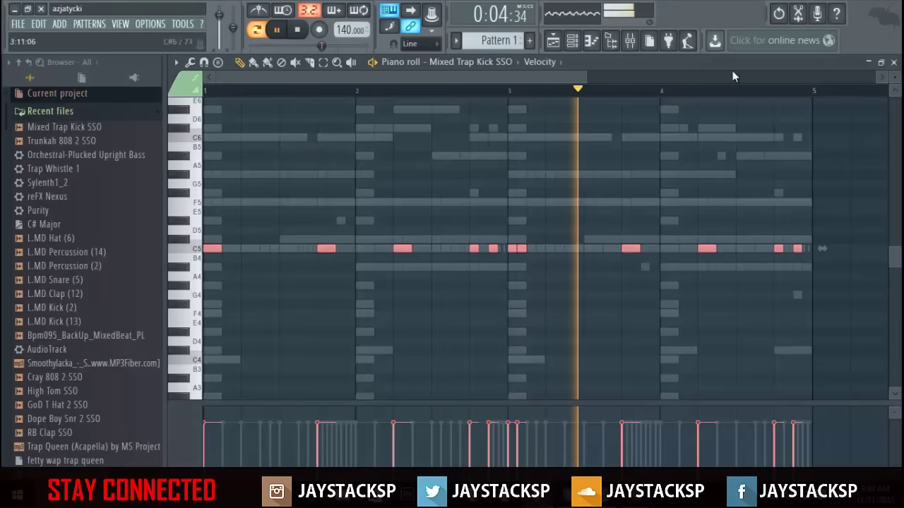
pyautogui.click(893, 62)
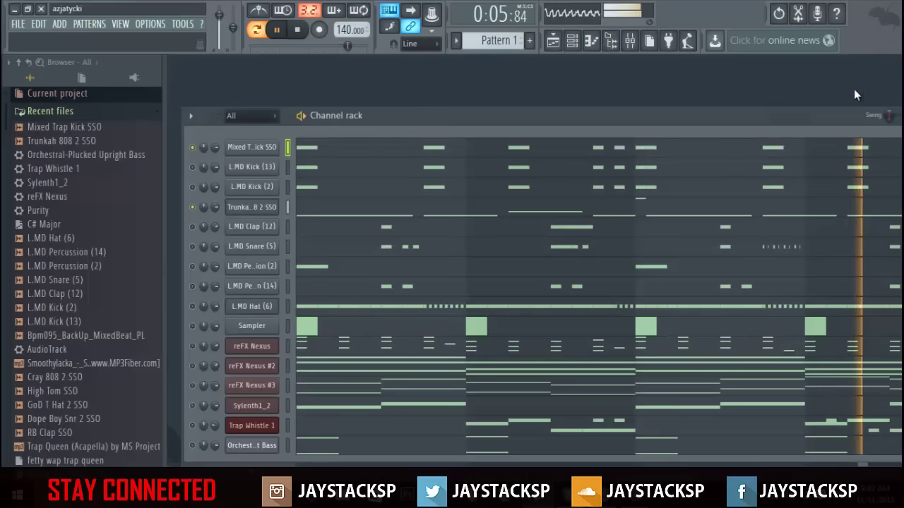
# - Unmute the kick and clap channels, solo L.MD Clap (12), and release the solo so that every channel plays
pyautogui.click(194, 187)
pyautogui.click(193, 227)
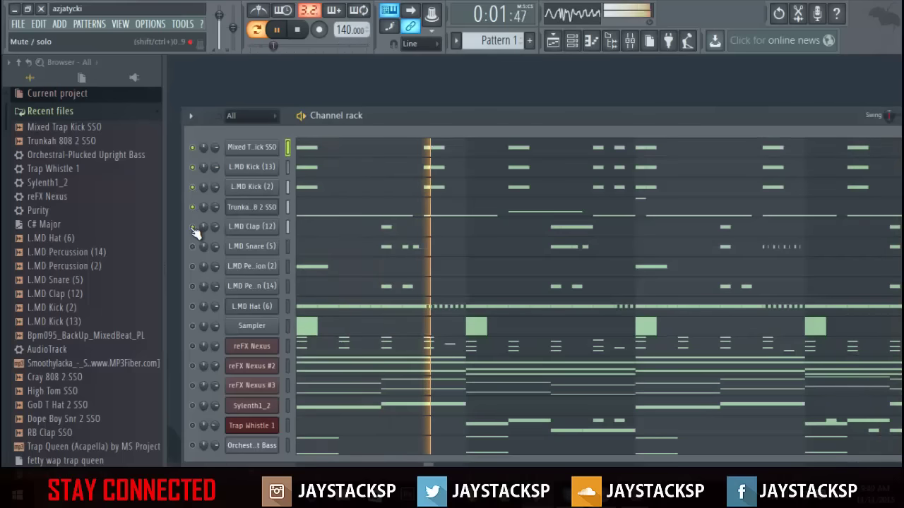
pyautogui.rightClick(192, 228)
pyautogui.click(199, 240)
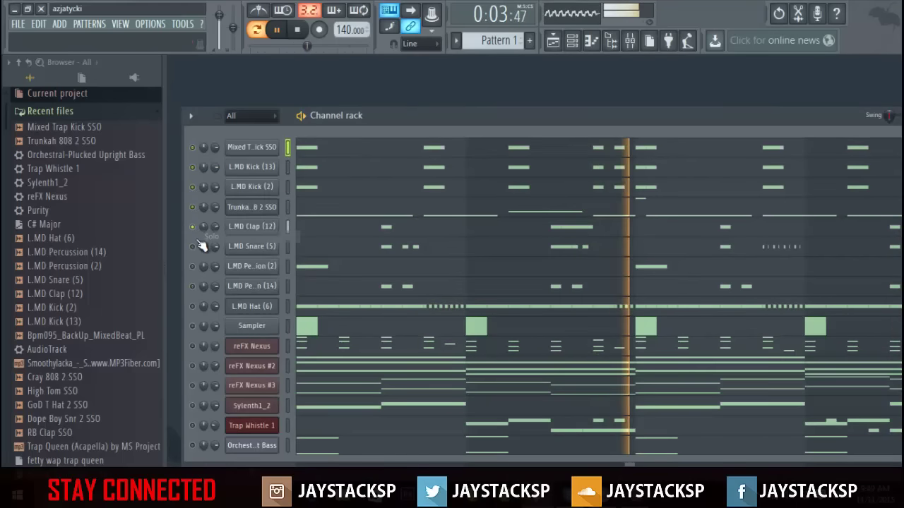
pyautogui.rightClick(193, 227)
pyautogui.click(205, 234)
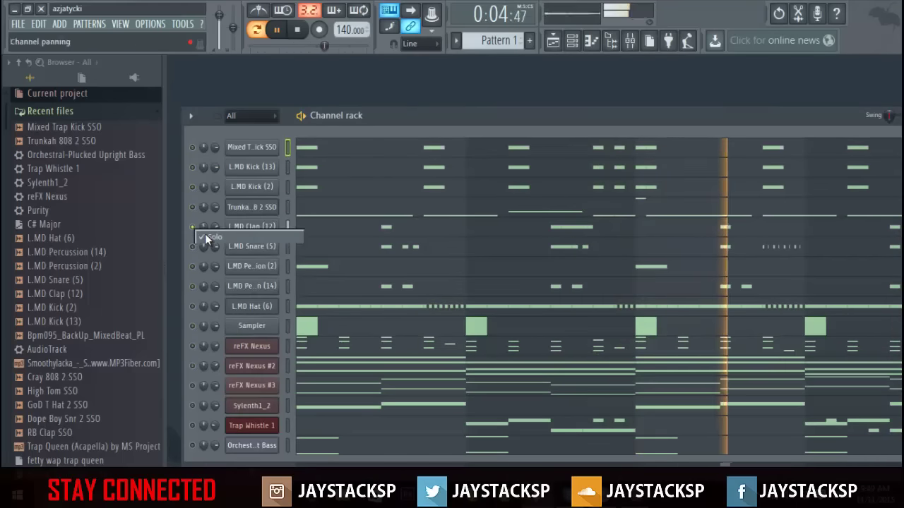
# - Add a one-step D#6 note directly after the long D#6 in bar 2 of the Trunkah 808 2 SSO pattern
pyautogui.click(372, 196)
pyautogui.click(460, 62)
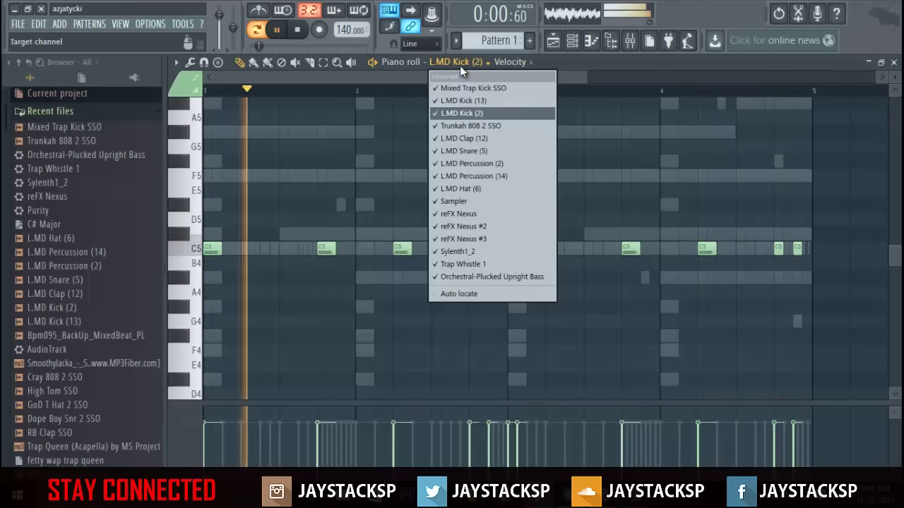
pyautogui.click(470, 126)
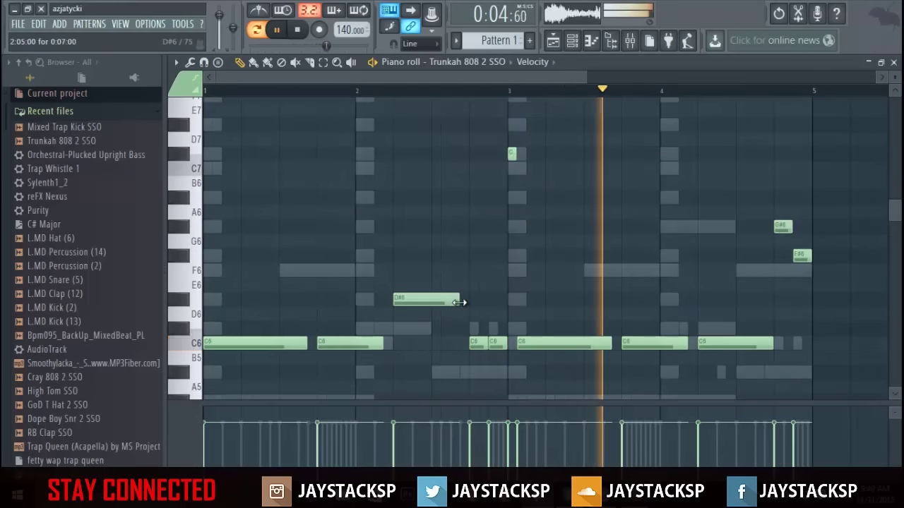
pyautogui.click(468, 302)
pyautogui.moveTo(528, 301); pyautogui.dragTo(472, 313)
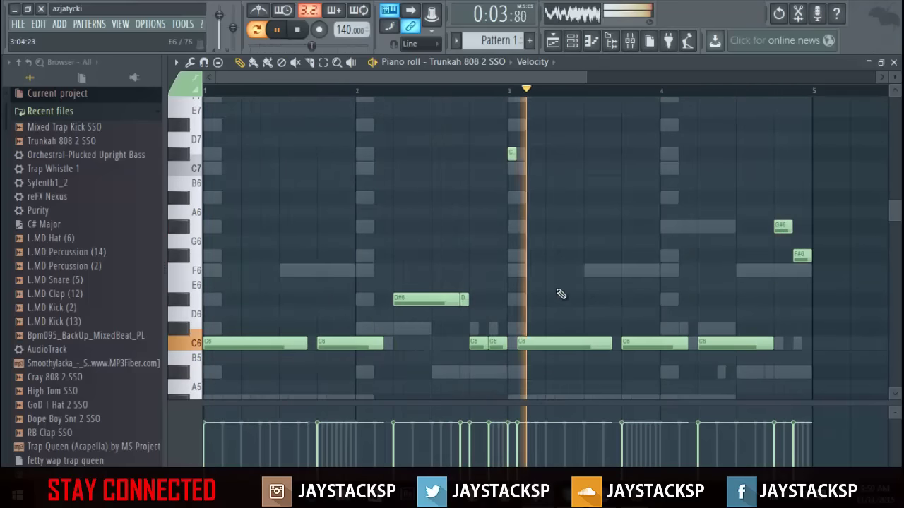
pyautogui.click(893, 62)
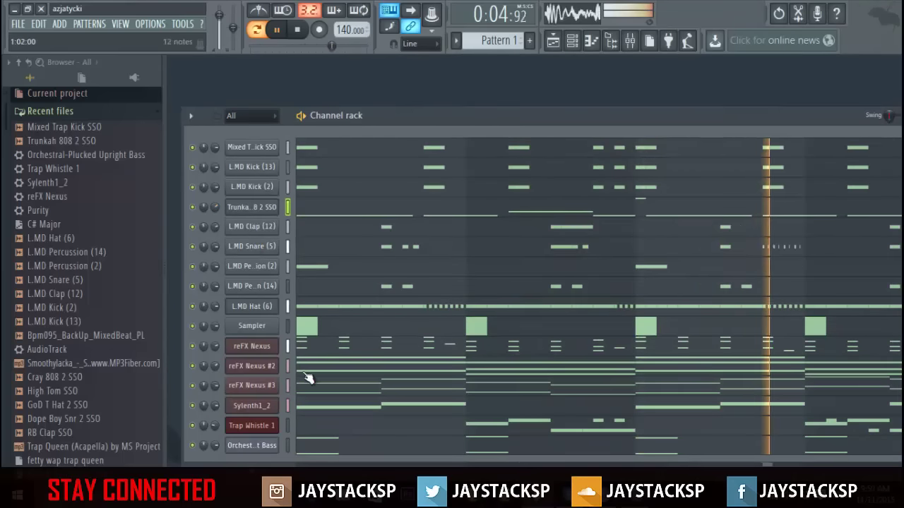
# - Delete the unneeded Sampler channel from the channel rack
pyautogui.scroll(-1, 308, 379)
pyautogui.press('space')
pyautogui.rightClick(267, 322)
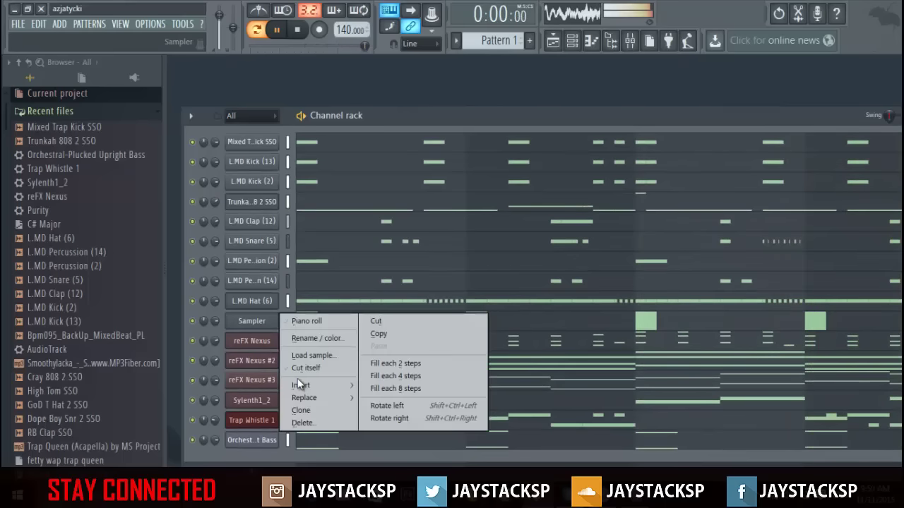
pyautogui.click(324, 423)
pyautogui.click(516, 283)
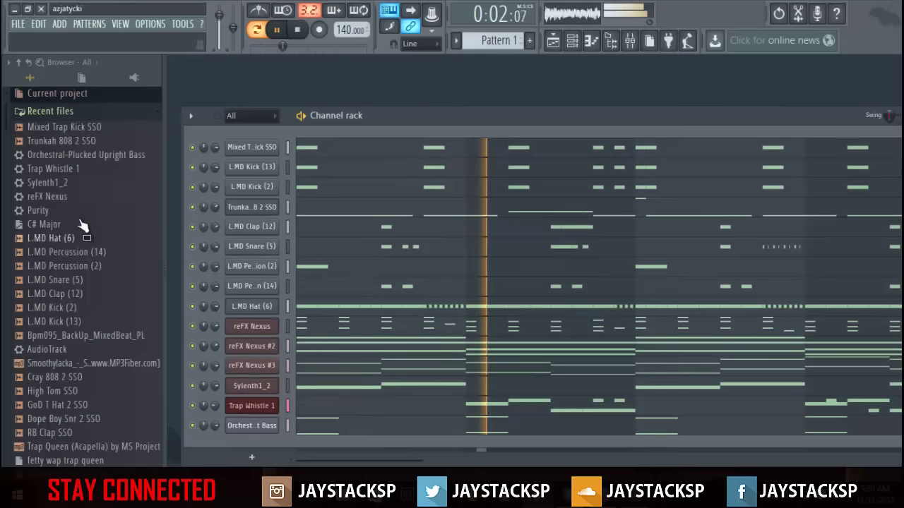
# - Collapse the recent files and open the BIG CHANTS folder of the BIG WHITES KIT sample pack
pyautogui.click(51, 111)
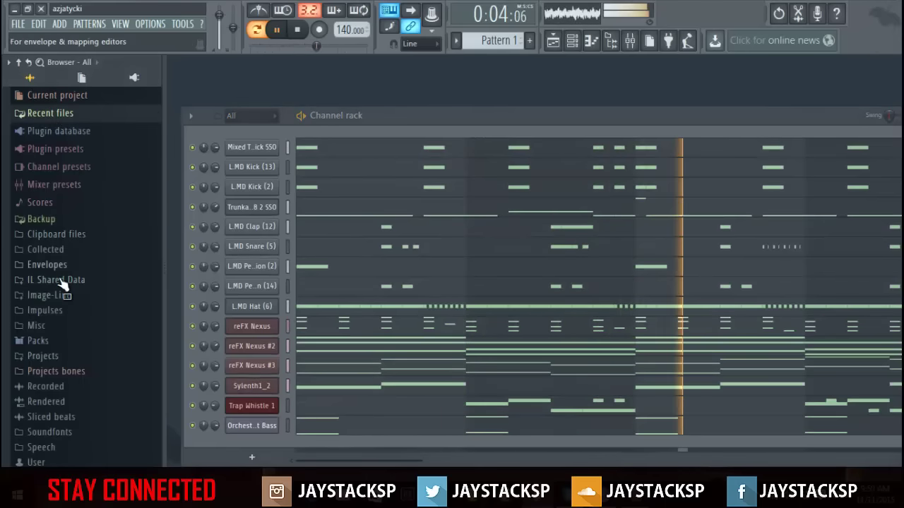
pyautogui.click(37, 340)
pyautogui.scroll(-5, 71, 282)
pyautogui.scroll(2, 55, 137)
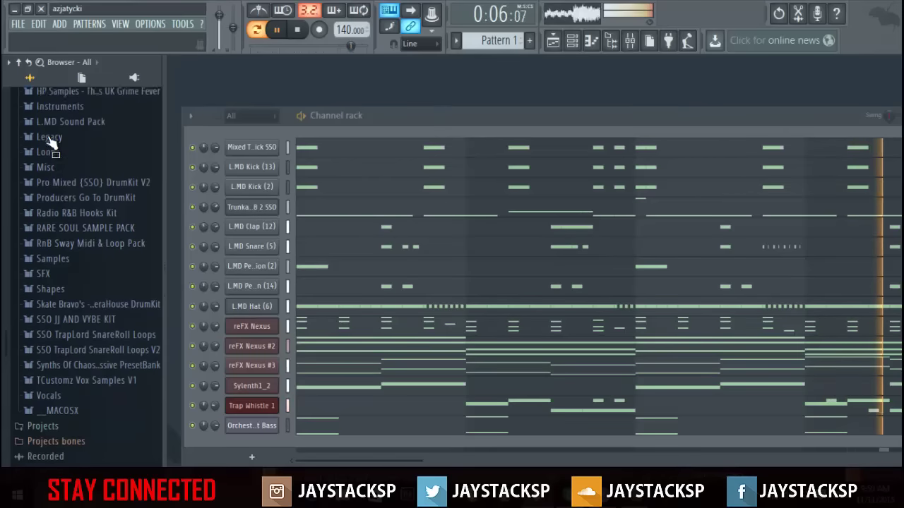
pyautogui.click(74, 106)
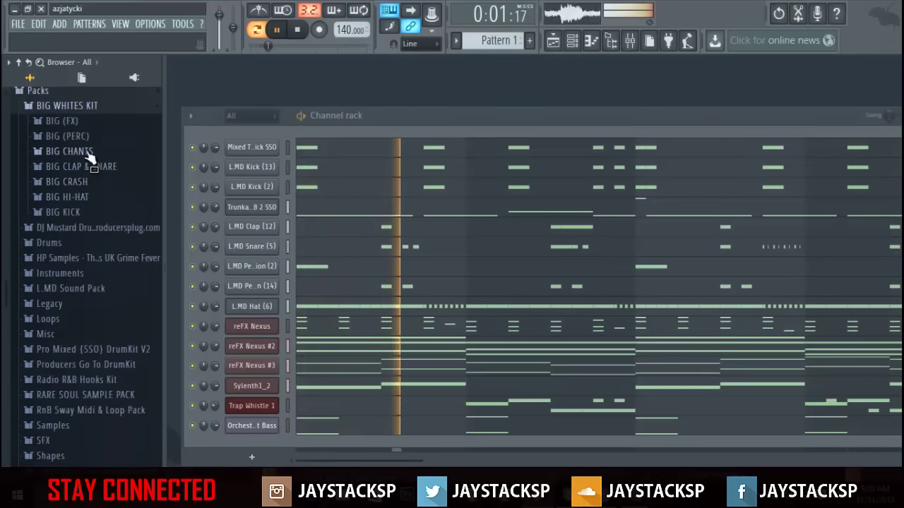
pyautogui.click(77, 152)
# - Audition the BIG WHITE CHANTS samples from (6) through (13) against the playing beat
pyautogui.click(84, 221)
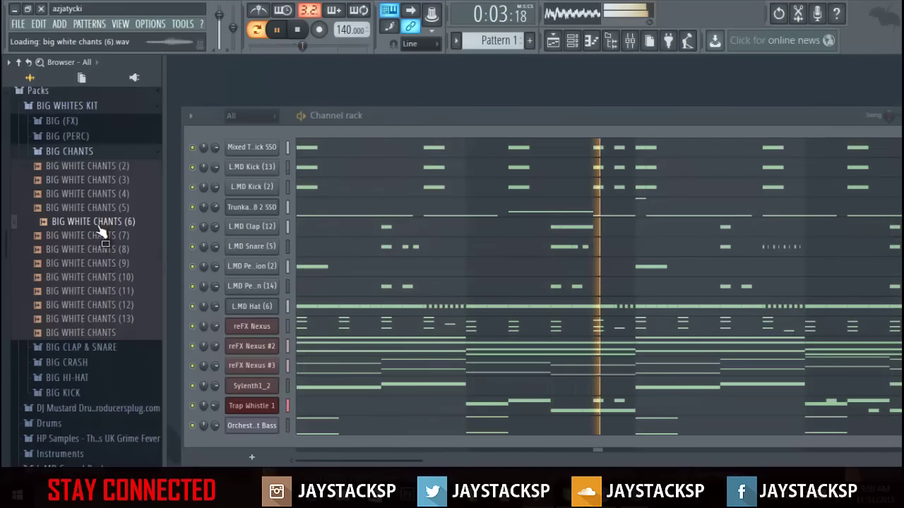
pyautogui.press('Down')
pyautogui.press('Down')
pyautogui.press('Down')
pyautogui.press('Down')
pyautogui.press('Down')
pyautogui.press('Down')
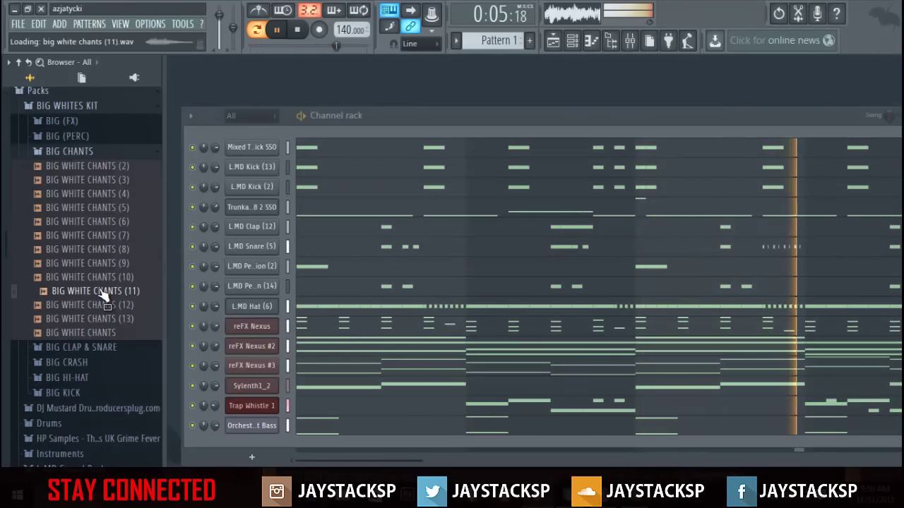
pyautogui.click(117, 333)
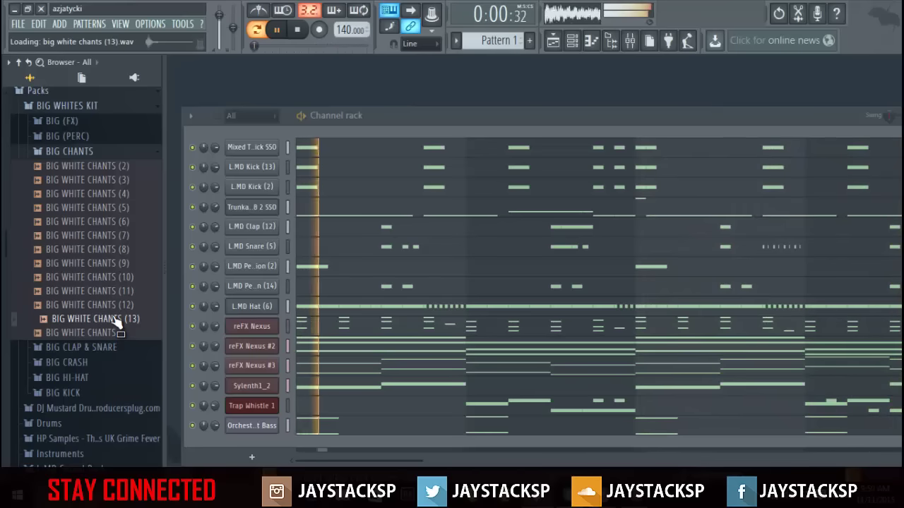
# - Add BIG WHITE CHANTS (13) as a new channel below Orchest..t Bass and open its piano roll
pyautogui.moveTo(117, 321); pyautogui.dragTo(264, 442)
pyautogui.rightClick(265, 445)
pyautogui.click(332, 357)
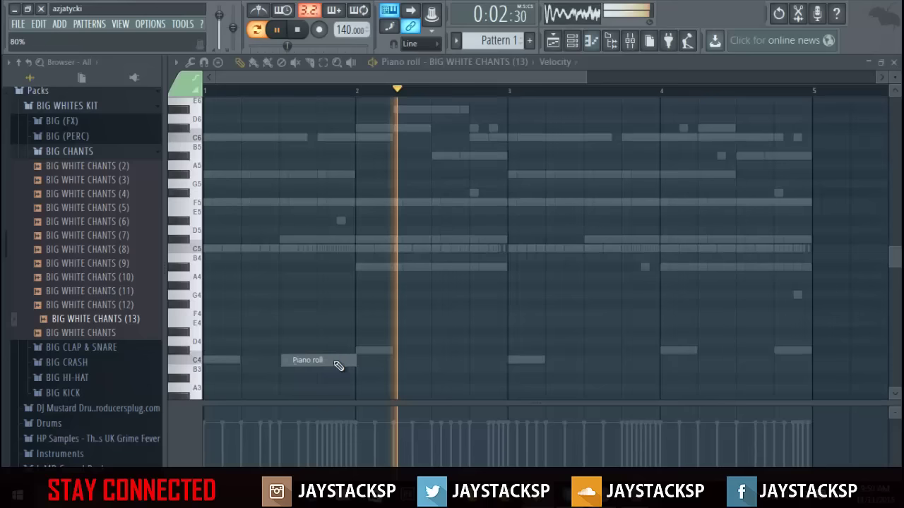
# - Restart playback and place one-step C5 chant notes on beats 2 and 4 of all four bars
pyautogui.press('space')
pyautogui.press('space')
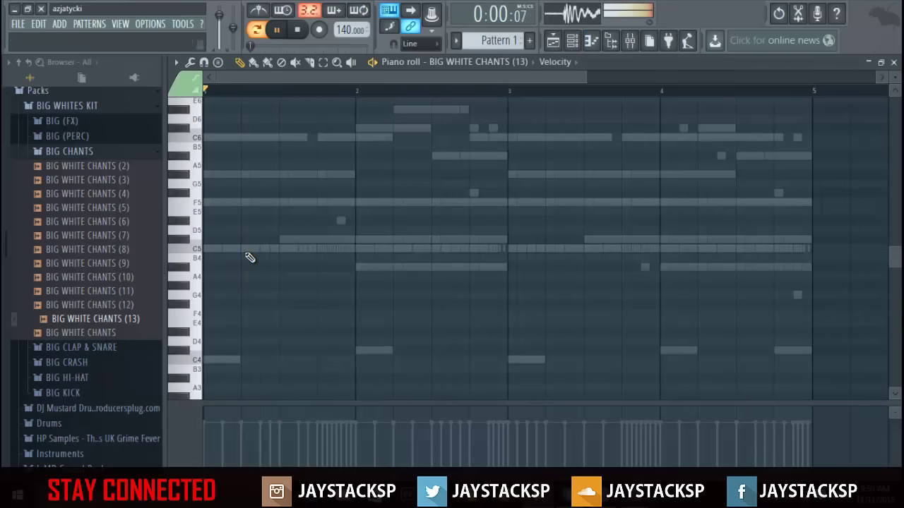
pyautogui.click(245, 248)
pyautogui.click(322, 248)
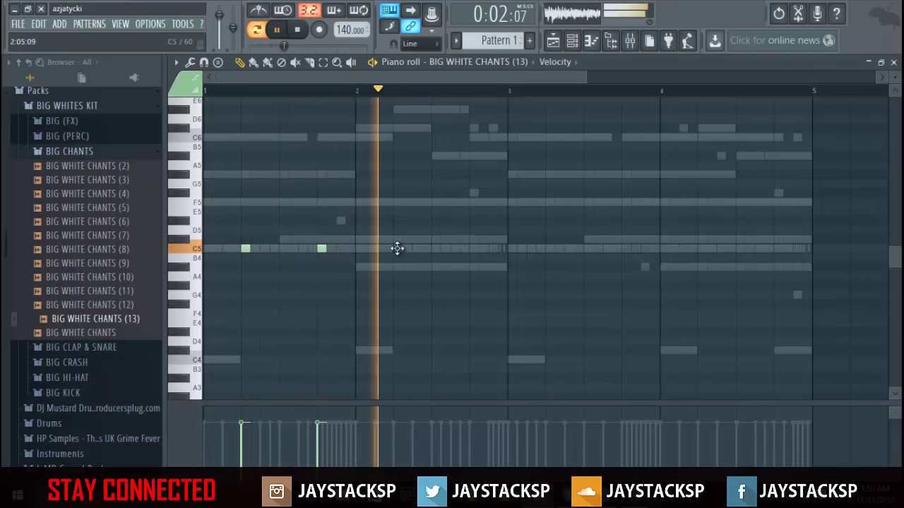
pyautogui.click(398, 249)
pyautogui.click(473, 248)
pyautogui.click(550, 249)
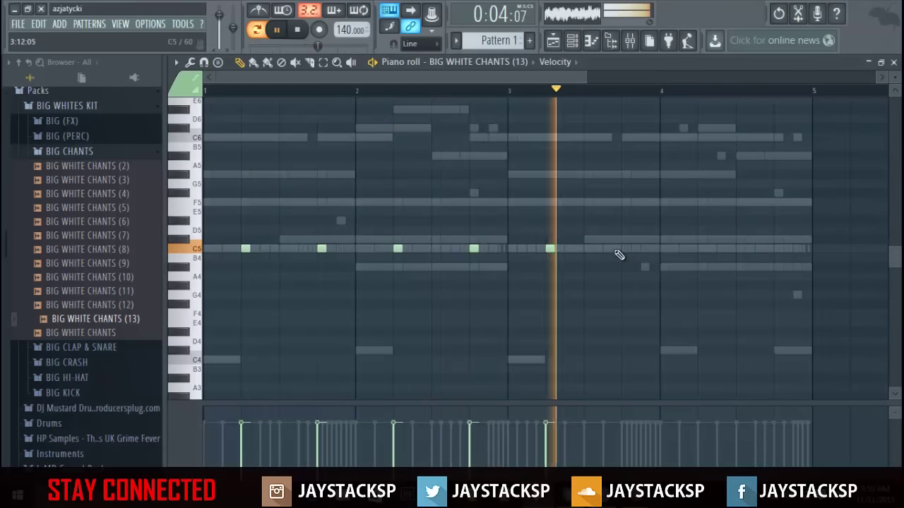
pyautogui.click(627, 249)
pyautogui.click(703, 248)
pyautogui.click(779, 248)
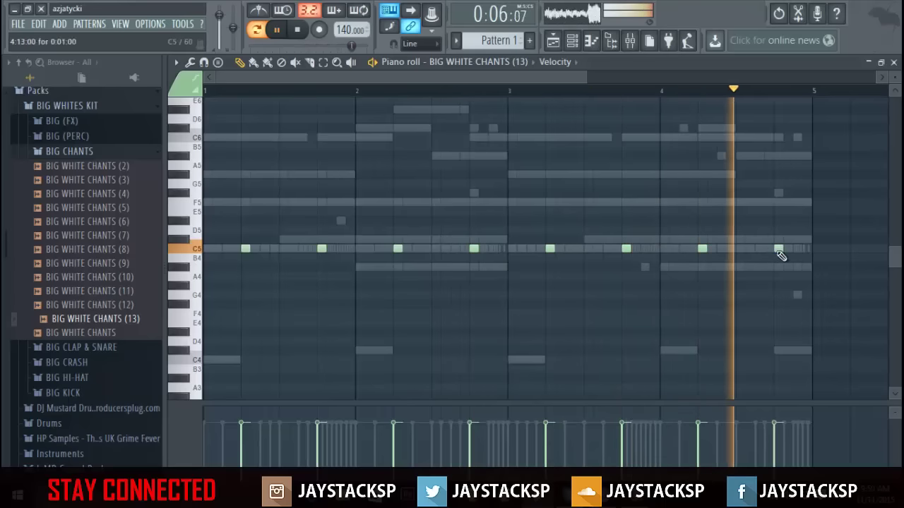
pyautogui.press('F7')
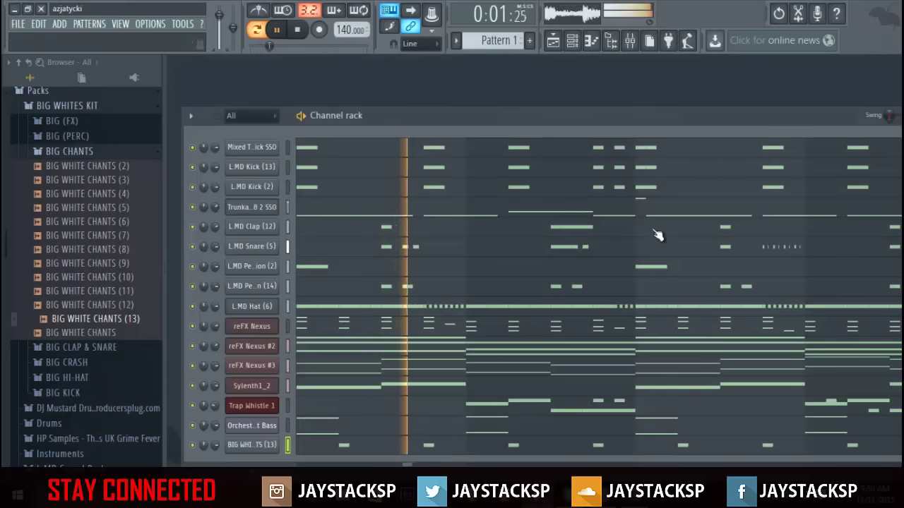
# - Add another Sylenth1_2 channel and start loading a bank, browsing up to the Program Files folder
pyautogui.click(253, 469)
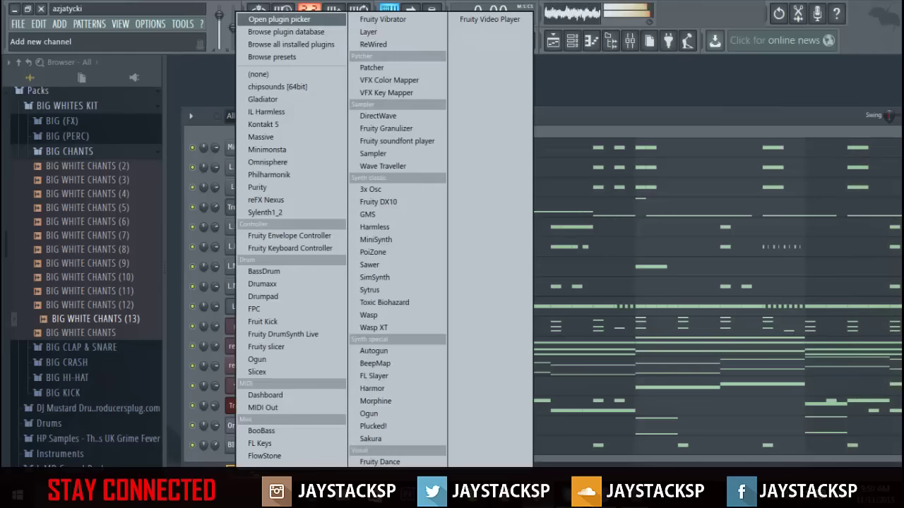
pyautogui.click(291, 209)
pyautogui.click(443, 339)
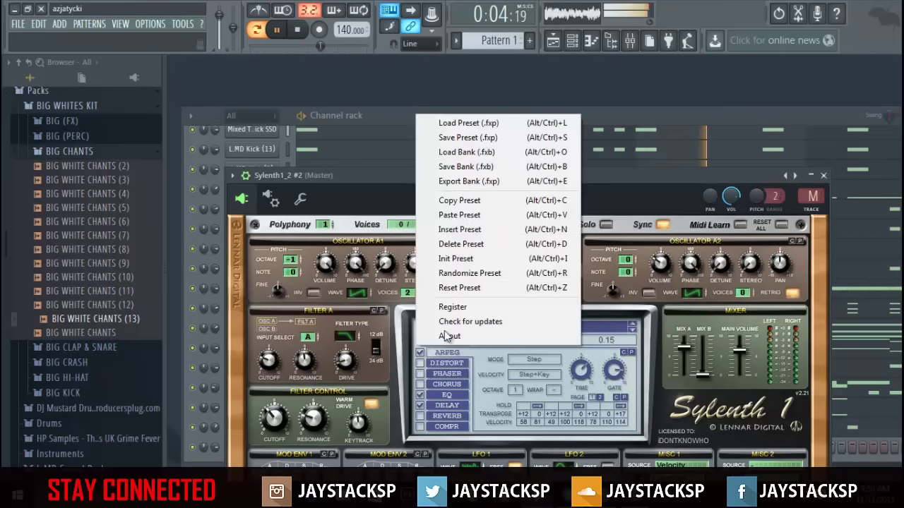
pyautogui.click(477, 155)
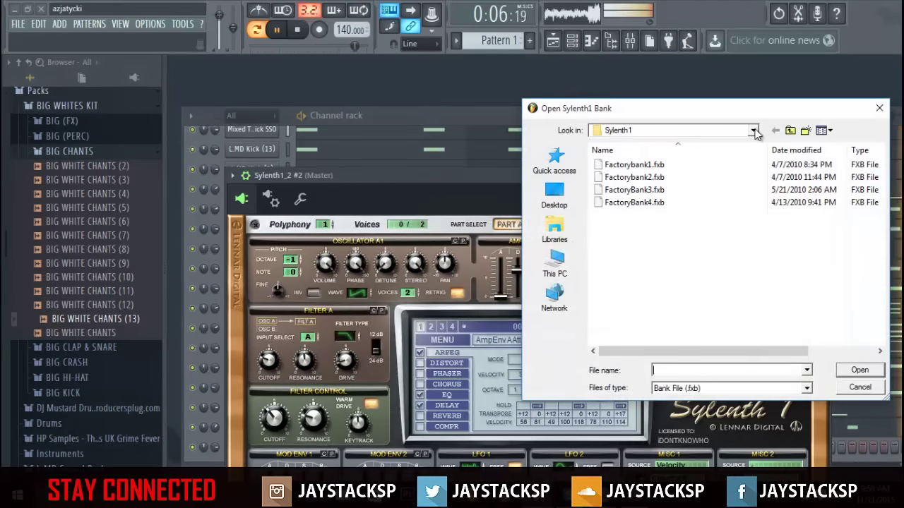
pyautogui.click(792, 132)
pyautogui.click(792, 132)
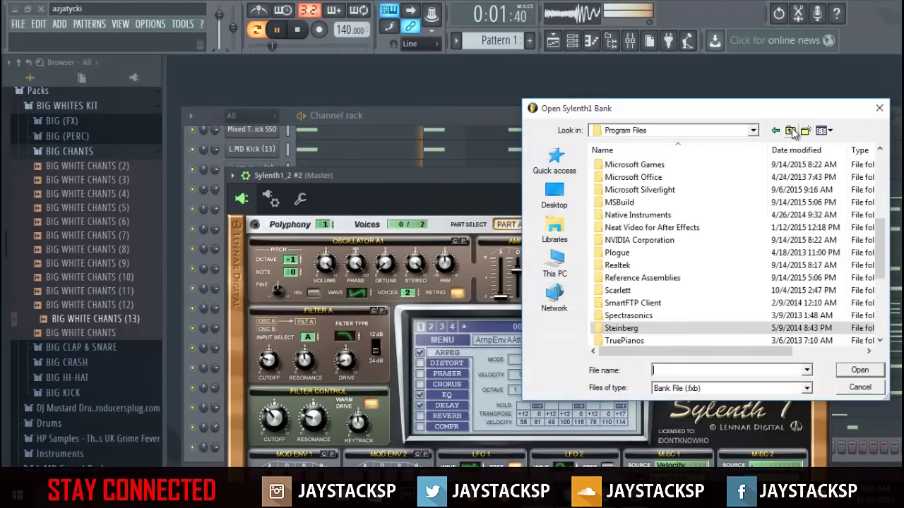
pyautogui.scroll(-5, 764, 278)
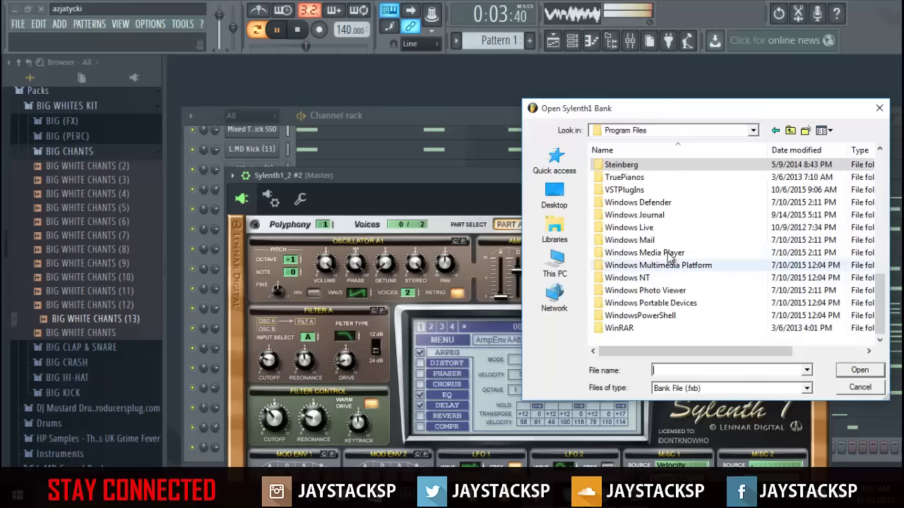
pyautogui.doubleClick(643, 190)
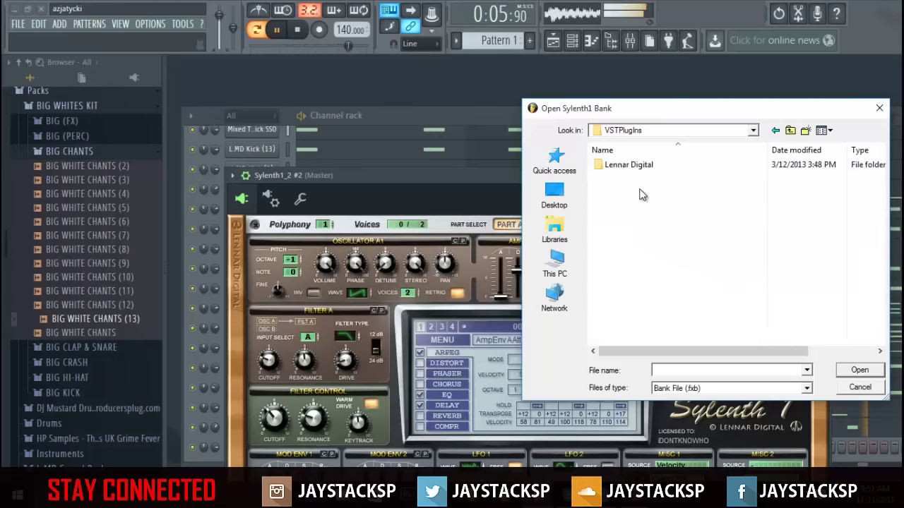
pyautogui.click(792, 132)
# - Load the (SuperStar O) PresetBank V2 bank from Program Files (x86), VstPlugins, Jay Stacks Complete Sylenth1 Packs, Sylenth1 Soundbanks, and close the synth
pyautogui.click(791, 132)
pyautogui.doubleClick(656, 305)
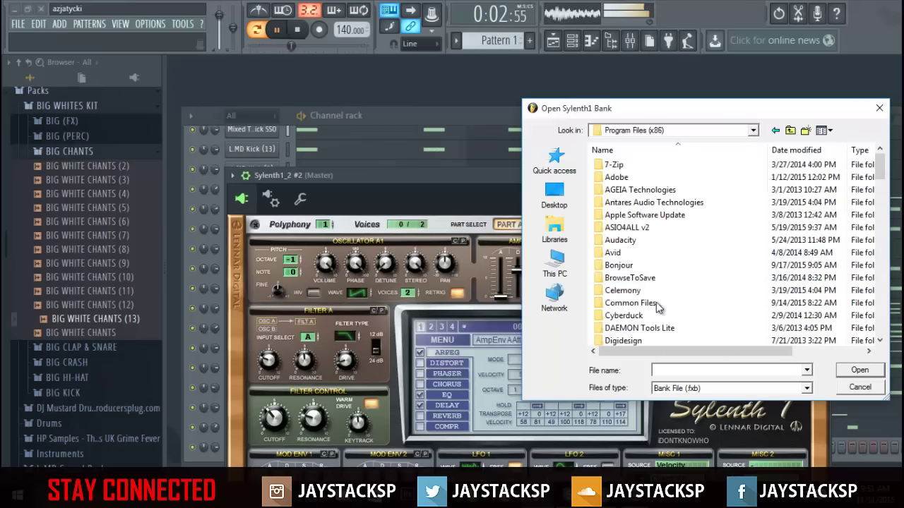
pyautogui.scroll(-15, 657, 305)
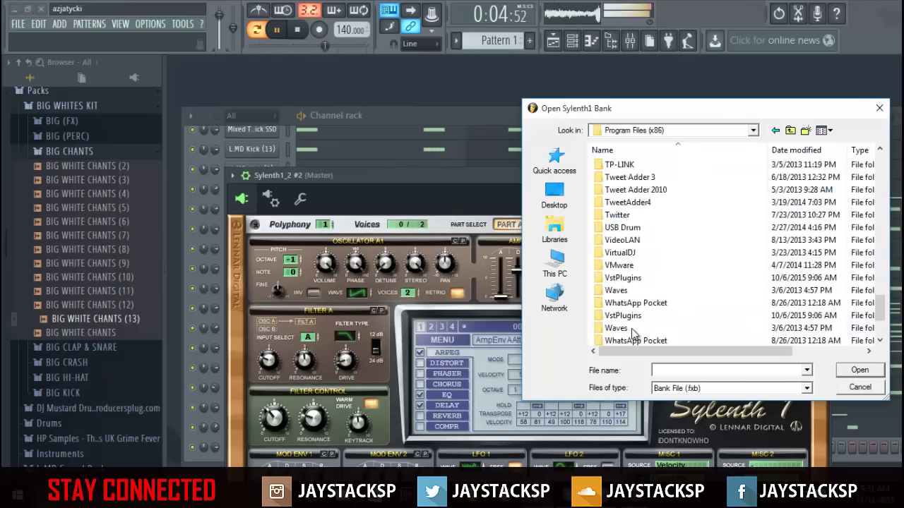
pyautogui.scroll(-3, 633, 333)
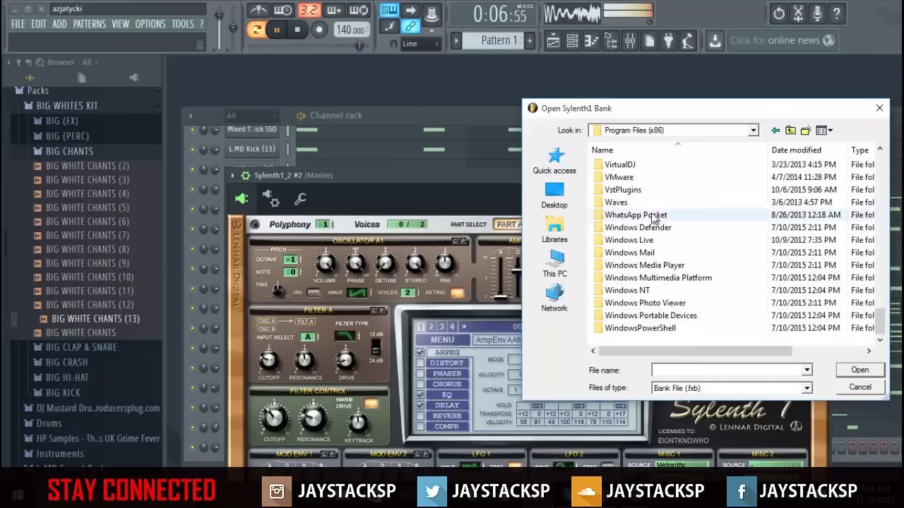
pyautogui.doubleClick(623, 190)
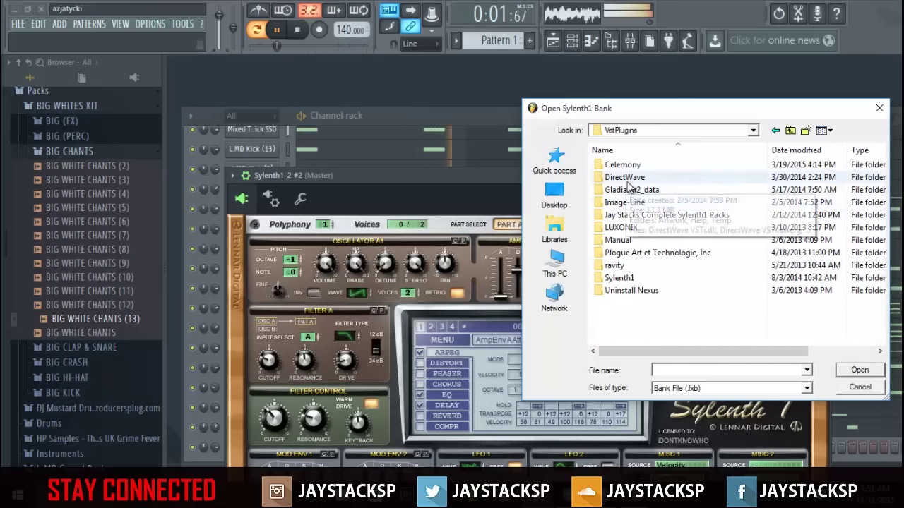
pyautogui.doubleClick(629, 213)
pyautogui.doubleClick(633, 166)
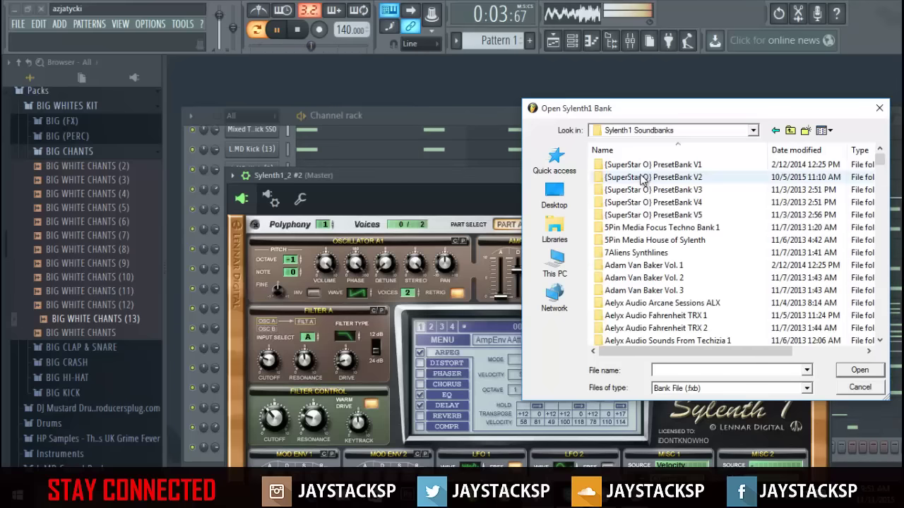
pyautogui.doubleClick(632, 177)
pyautogui.doubleClick(644, 172)
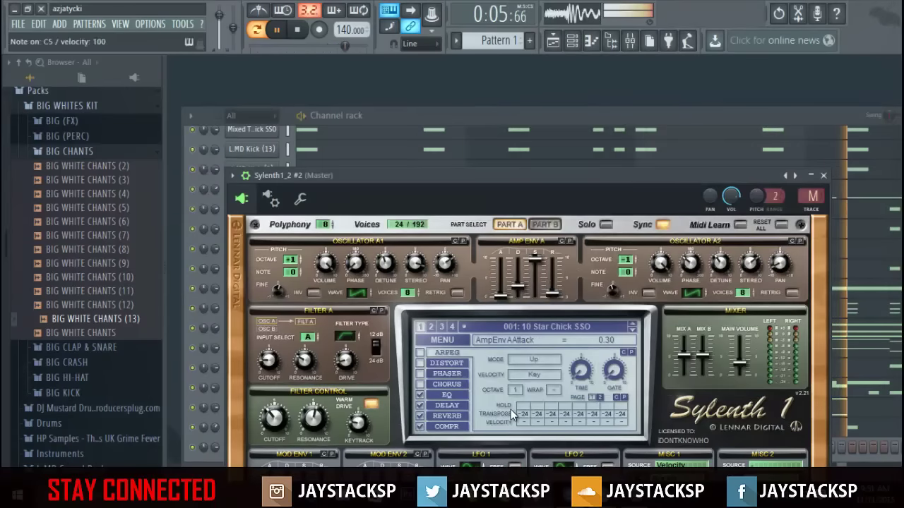
pyautogui.click(419, 168)
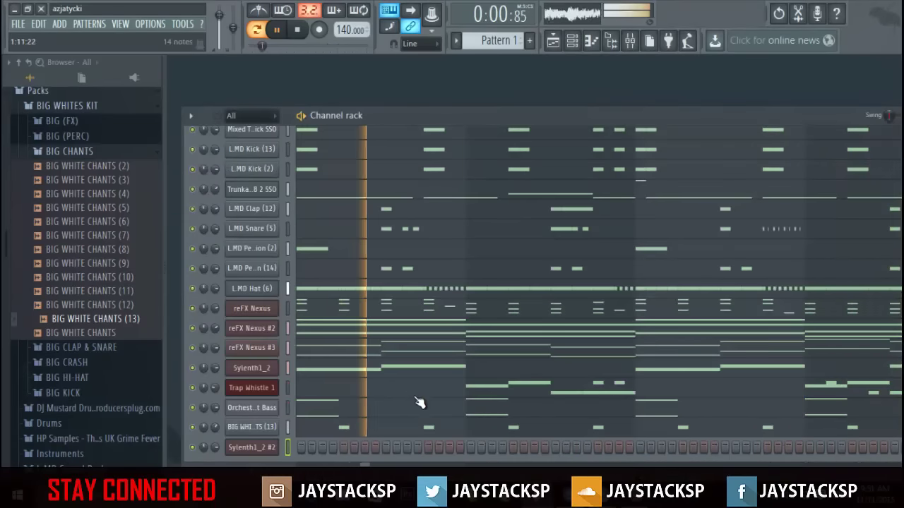
# - Stop playback and copy all notes of the Sylenth1_2 pattern into the Sylenth1_2 #2 piano roll
pyautogui.click(337, 379)
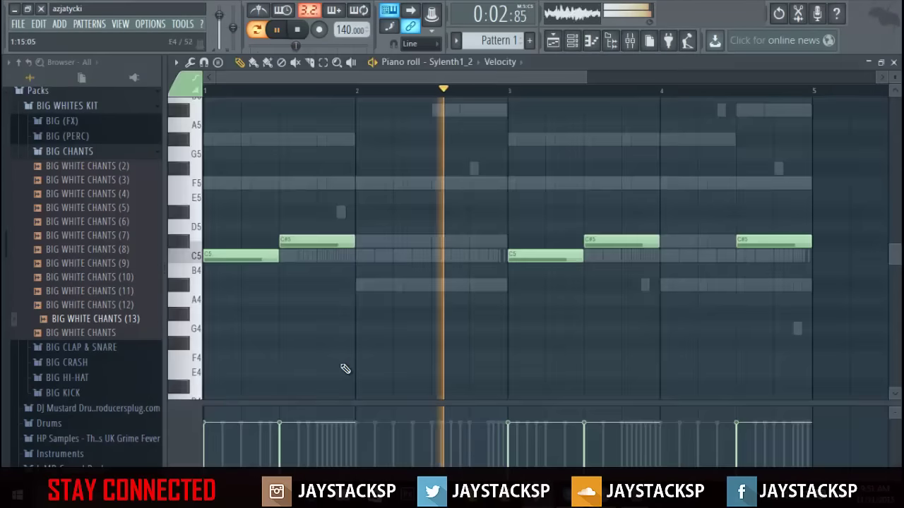
pyautogui.hotkey('ctrl', 'a')
pyautogui.press('space')
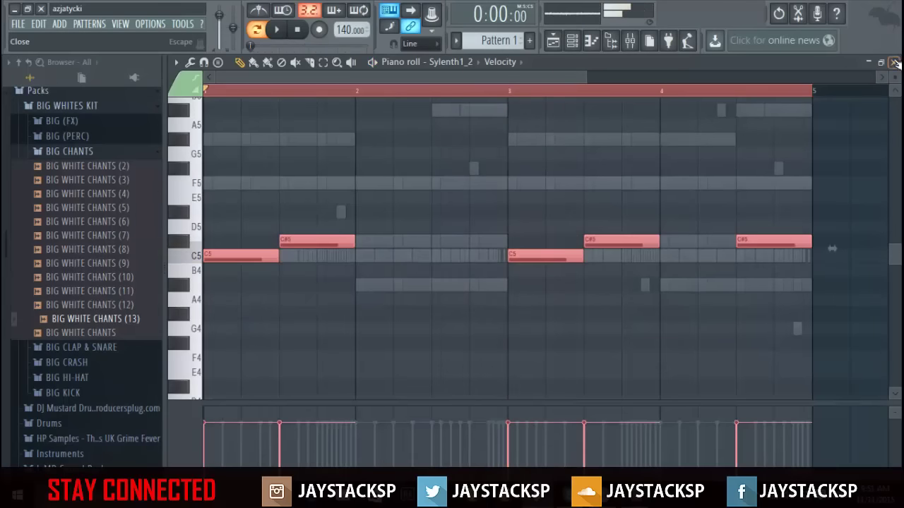
pyautogui.click(894, 62)
pyautogui.rightClick(254, 456)
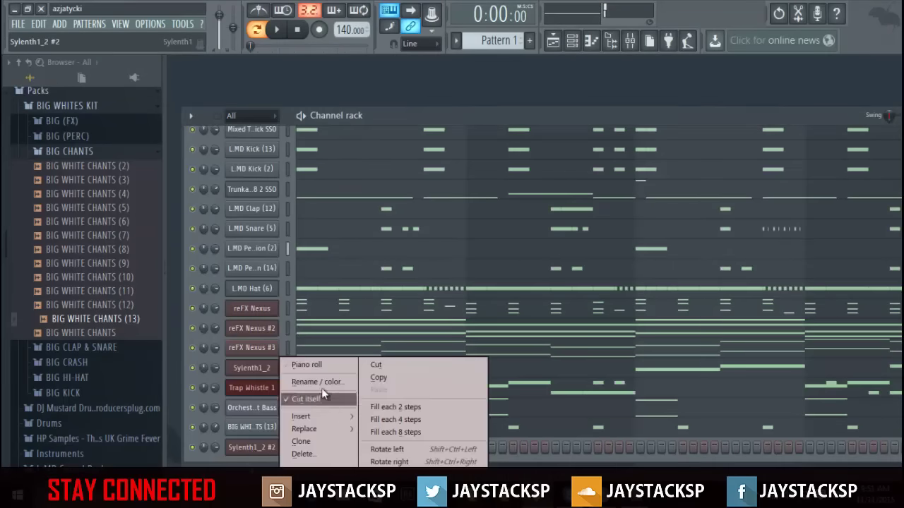
pyautogui.click(336, 365)
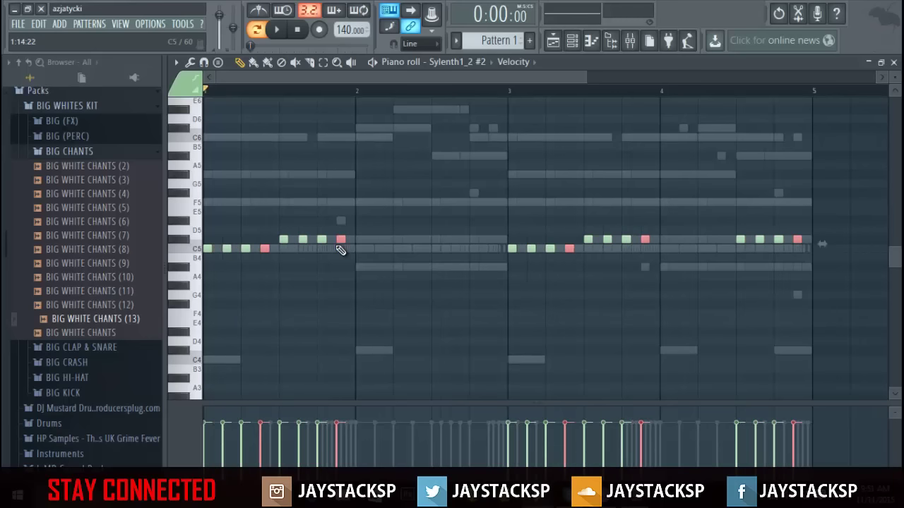
# - Try four one-step D#5 notes every two steps from the start of bar 2, replacing the C#5, and remove them again
pyautogui.scroll(2, 339, 251)
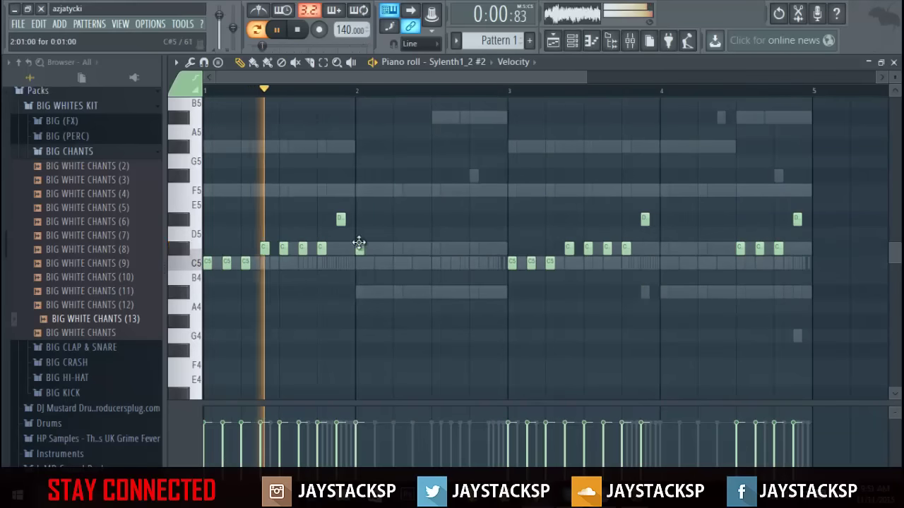
pyautogui.click(360, 247)
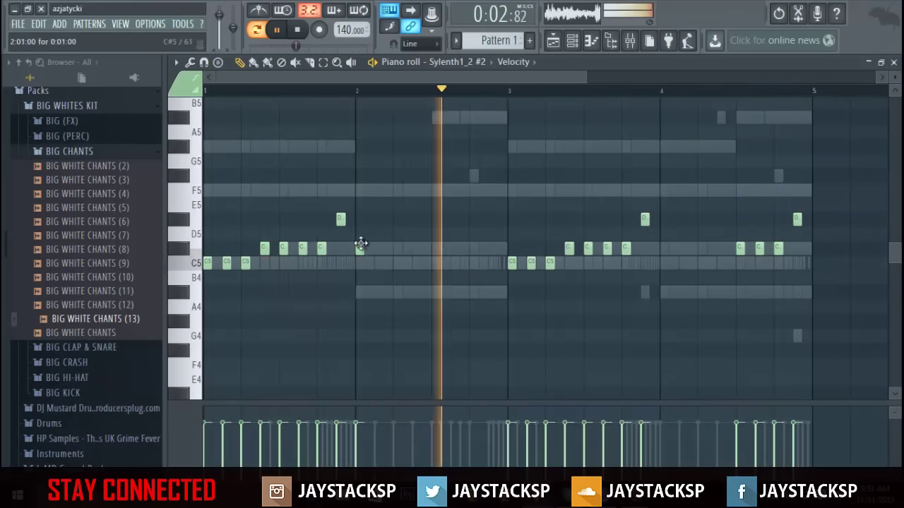
pyautogui.rightClick(360, 248)
pyautogui.click(359, 220)
pyautogui.click(378, 221)
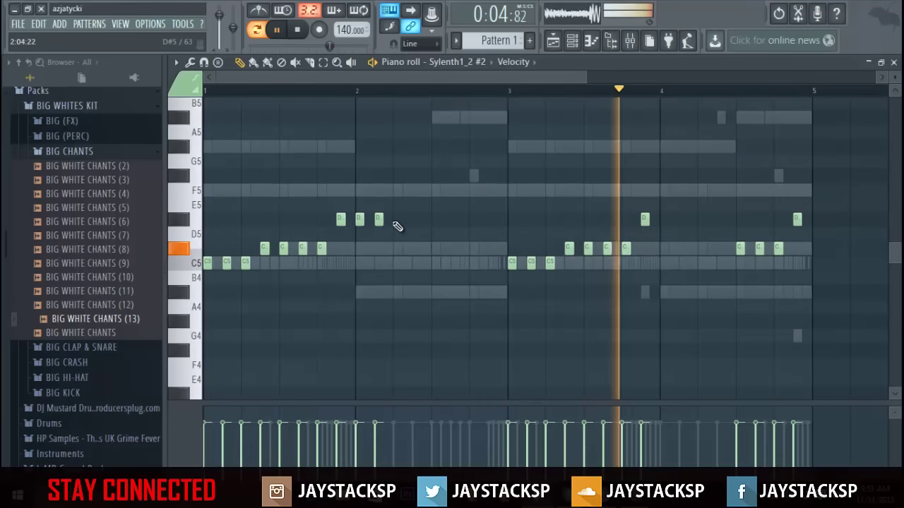
pyautogui.click(398, 220)
pyautogui.click(417, 220)
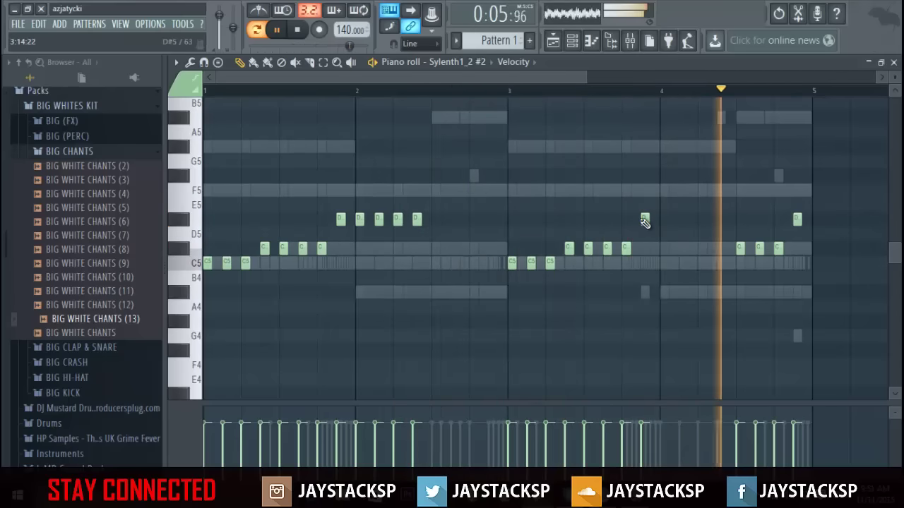
pyautogui.rightClick(417, 219)
pyautogui.press('space')
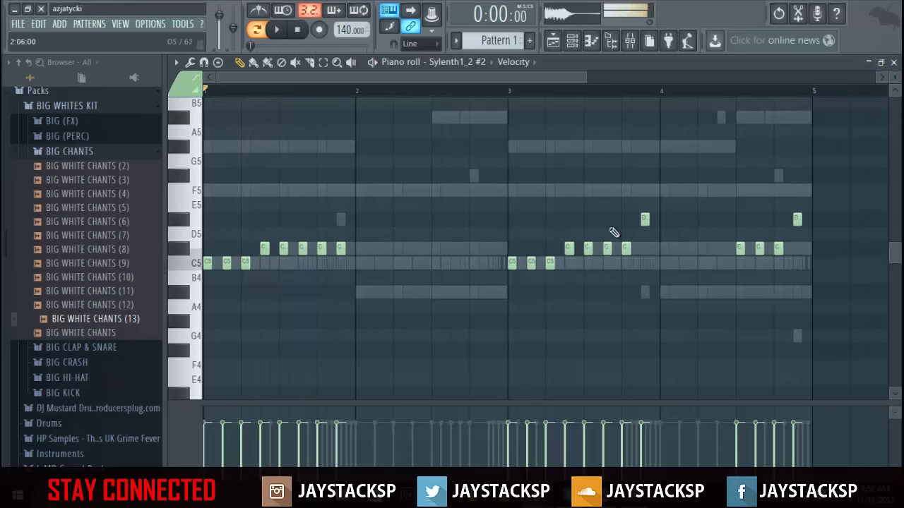
pyautogui.click(893, 63)
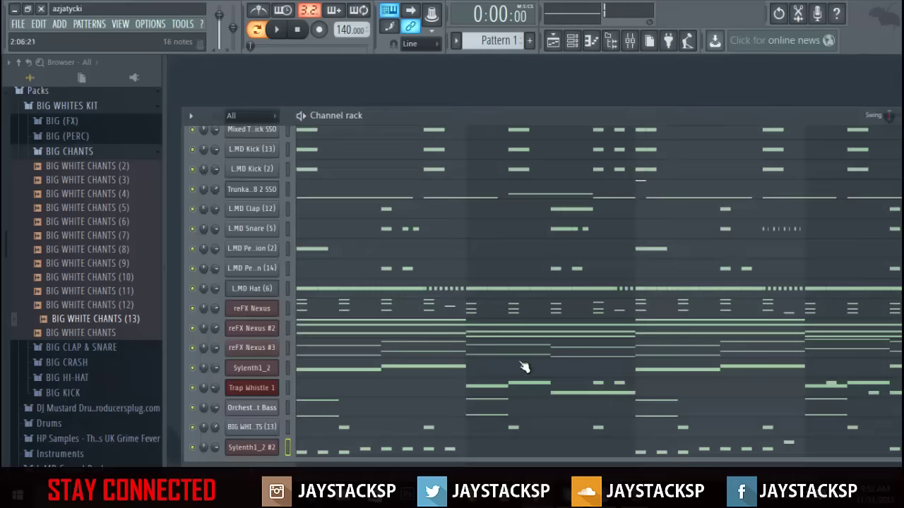
# - Copy all notes of the Trap Whistle 1 pattern into the Sylenth1_2 #2 piano roll
pyautogui.scroll(-1, 535, 400)
pyautogui.click(547, 383)
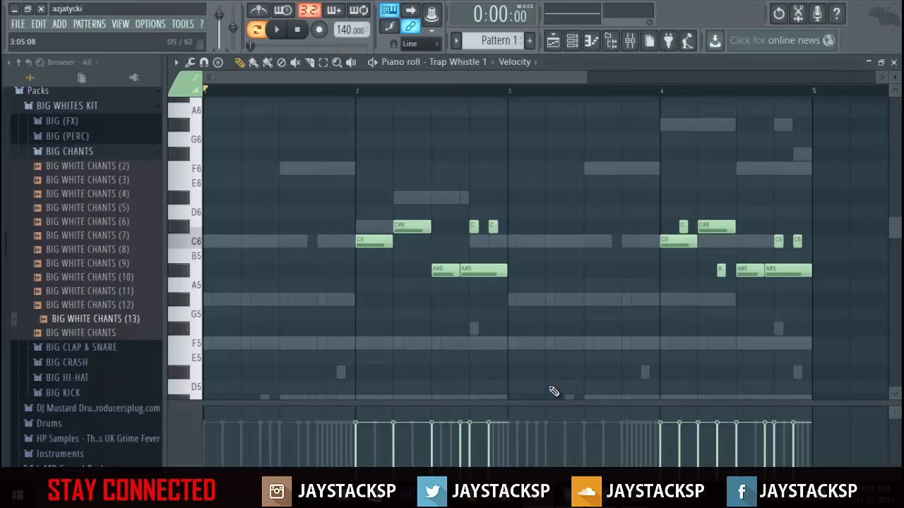
pyautogui.hotkey('ctrl', 'a')
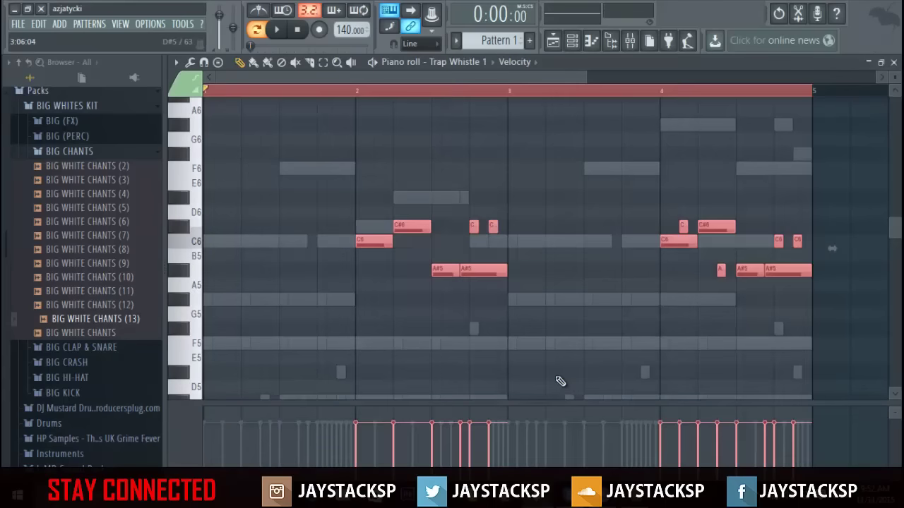
pyautogui.click(893, 62)
pyautogui.rightClick(261, 438)
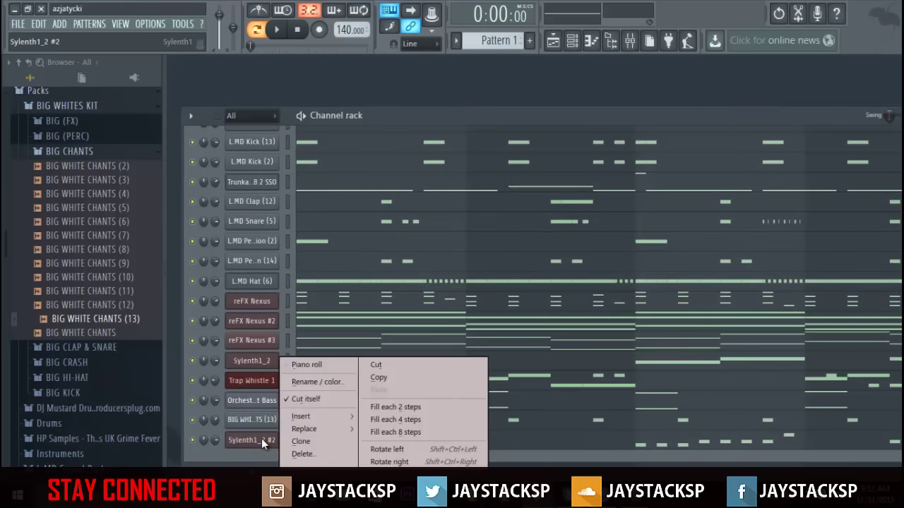
pyautogui.click(335, 365)
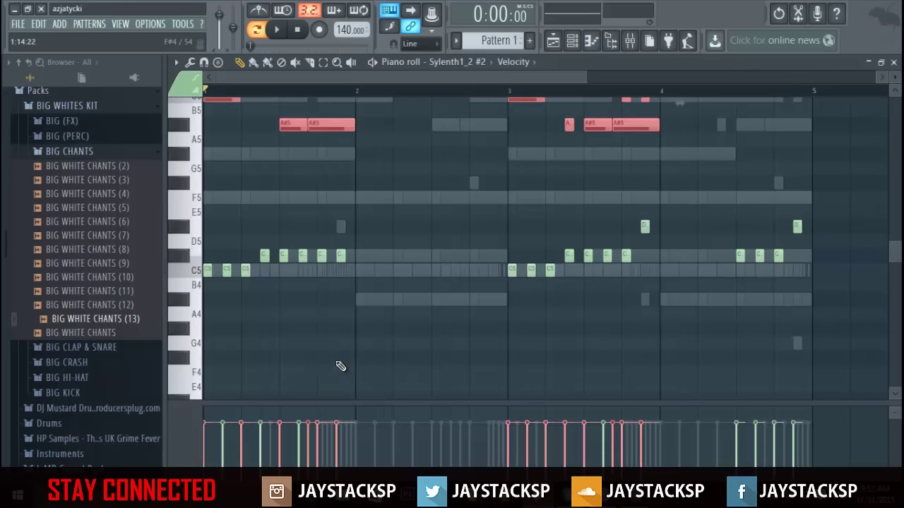
# - Try the copied whistle notes starting at bar 2 and transposed down ten semitones, and delete them again
pyautogui.hotkey('shift', 'Right')
pyautogui.hotkey('shift', 'Right')
pyautogui.hotkey('shift', 'Right')
pyautogui.hotkey('shift', 'Right')
pyautogui.hotkey('shift', 'Right')
pyautogui.hotkey('shift', 'Right')
pyautogui.hotkey('shift', 'Right')
pyautogui.hotkey('shift', 'Right')
pyautogui.hotkey('shift', 'Right')
pyautogui.hotkey('shift', 'Right')
pyautogui.hotkey('shift', 'Right')
pyautogui.hotkey('shift', 'Right')
pyautogui.hotkey('shift', 'Right')
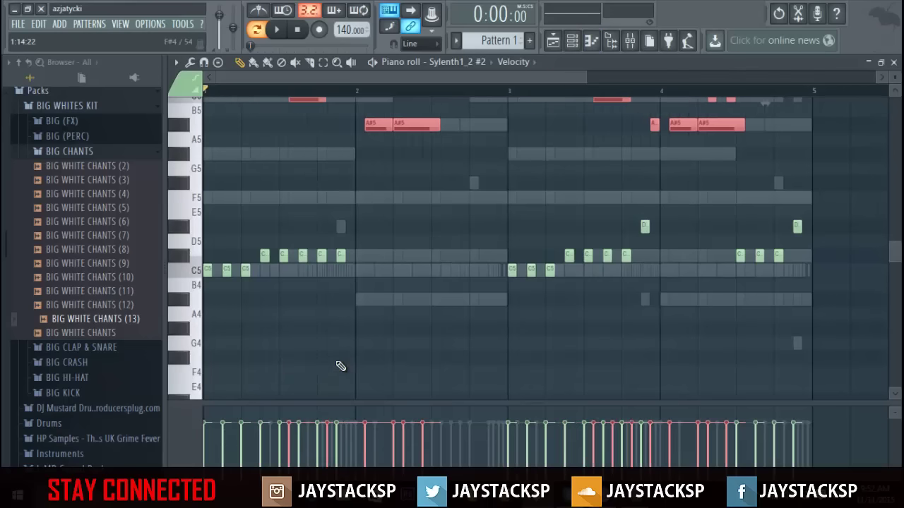
pyautogui.hotkey('shift', 'Down')
pyautogui.hotkey('shift', 'Down')
pyautogui.hotkey('shift', 'Down')
pyautogui.hotkey('shift', 'Down')
pyautogui.hotkey('shift', 'Down')
pyautogui.hotkey('shift', 'Down')
pyautogui.hotkey('shift', 'Down')
pyautogui.hotkey('shift', 'Down')
pyautogui.hotkey('shift', 'Down')
pyautogui.hotkey('shift', 'Down')
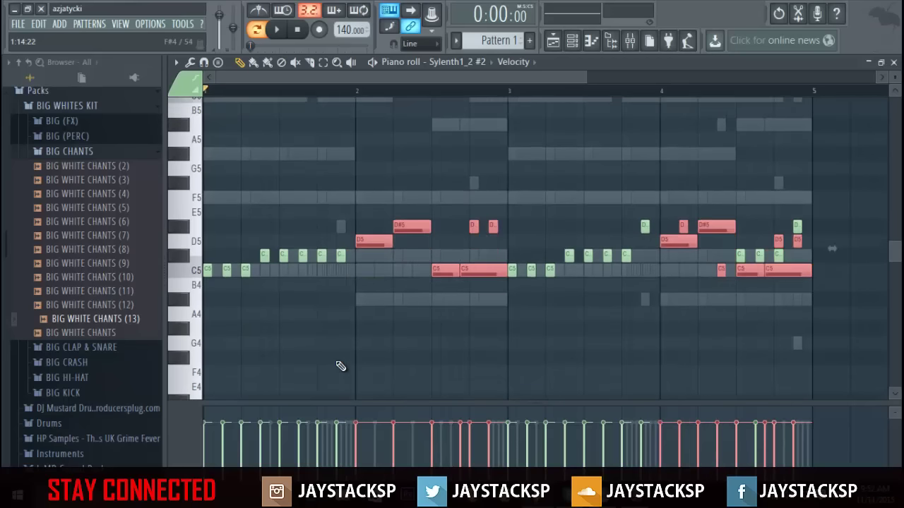
pyautogui.press('Delete')
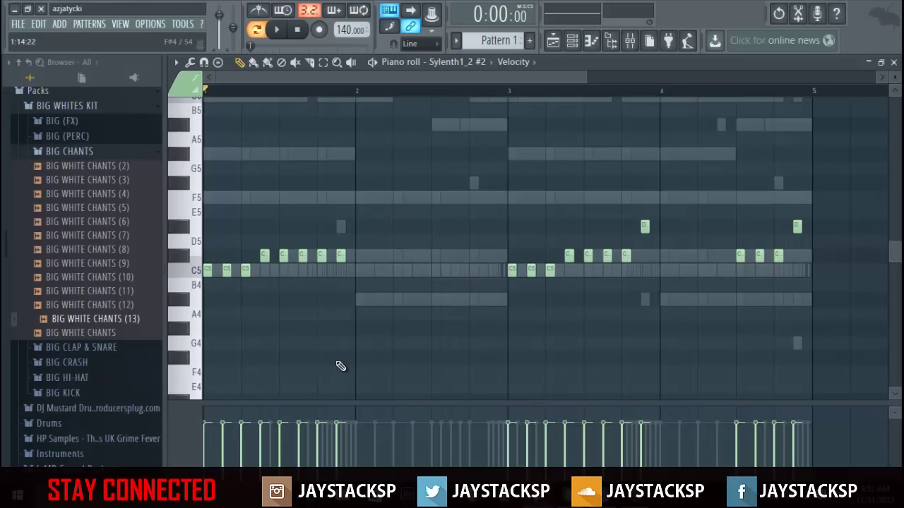
# - Paste the whistle notes again at their original pitch, shift them to start at bar 2, and audition the pattern
pyautogui.hotkey('shift', 'Right')
pyautogui.hotkey('shift', 'Right')
pyautogui.hotkey('shift', 'Right')
pyautogui.hotkey('shift', 'Right')
pyautogui.hotkey('shift', 'Right')
pyautogui.hotkey('shift', 'Right')
pyautogui.hotkey('shift', 'Right')
pyautogui.hotkey('shift', 'Right')
pyautogui.hotkey('shift', 'Right')
pyautogui.hotkey('shift', 'Right')
pyautogui.hotkey('shift', 'Right')
pyautogui.hotkey('shift', 'Right')
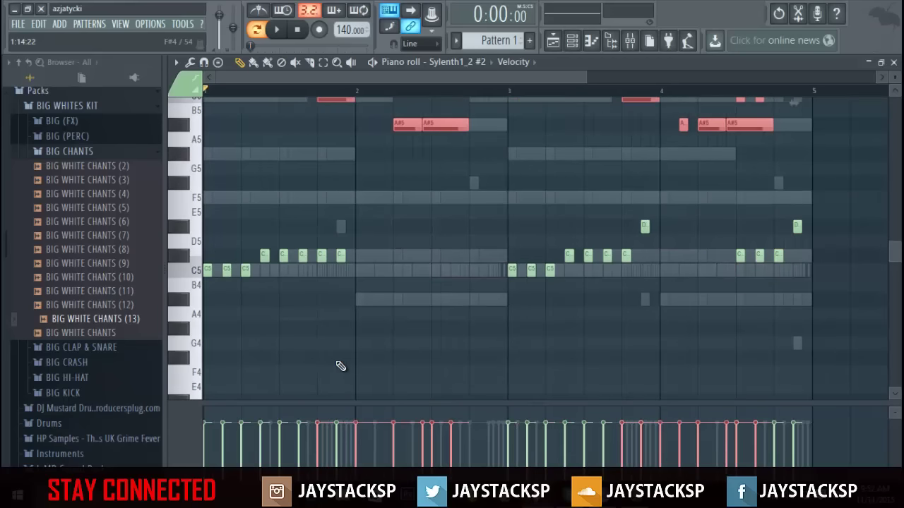
pyautogui.scroll(7, 342, 367)
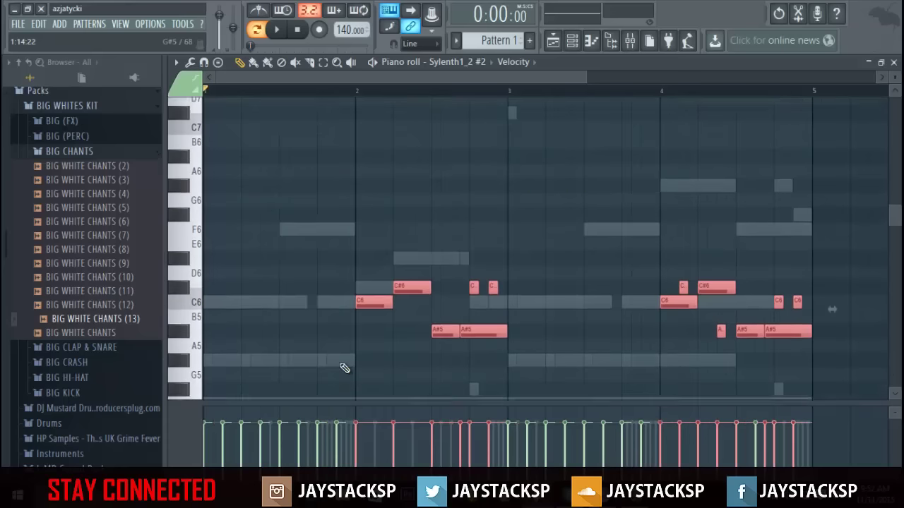
pyautogui.scroll(-4, 343, 368)
pyautogui.press('space')
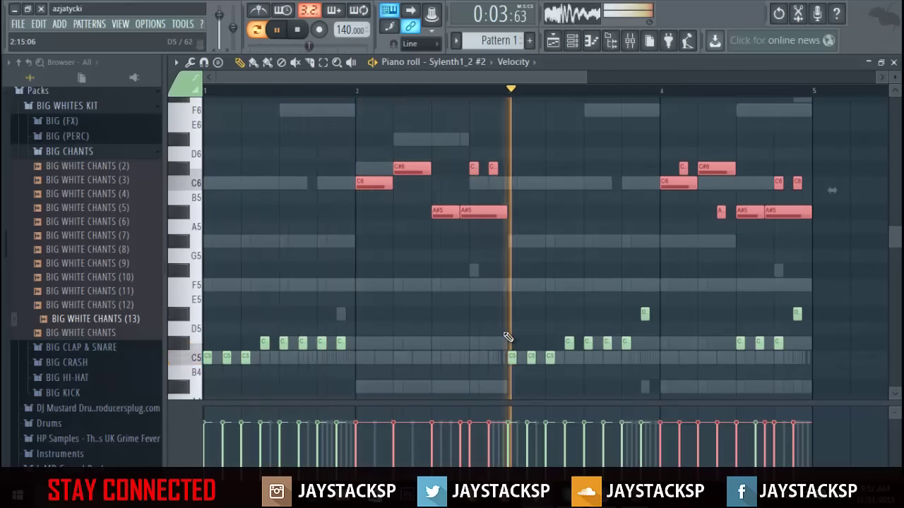
pyautogui.click(893, 62)
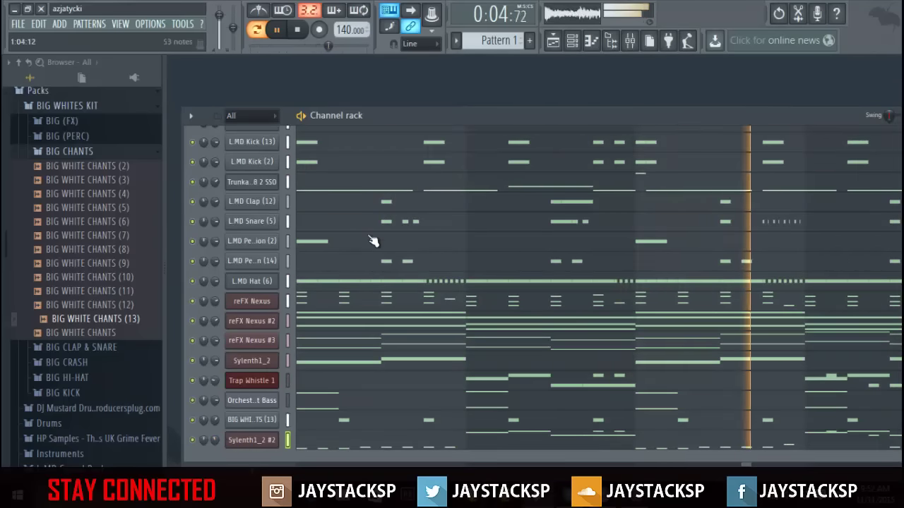
pyautogui.press('space')
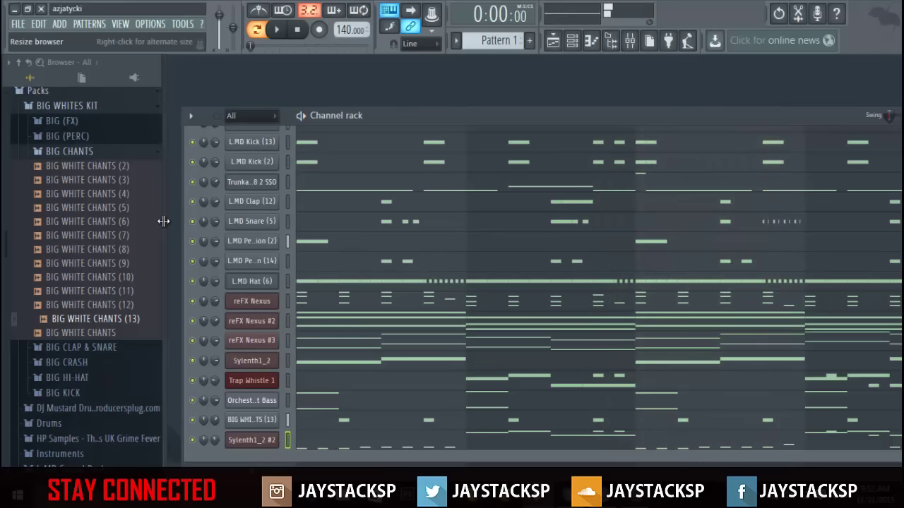
# - Collapse the file browser, play Pattern 1 with all layers, and stop playback
pyautogui.moveTo(163, 222); pyautogui.dragTo(4, 228)
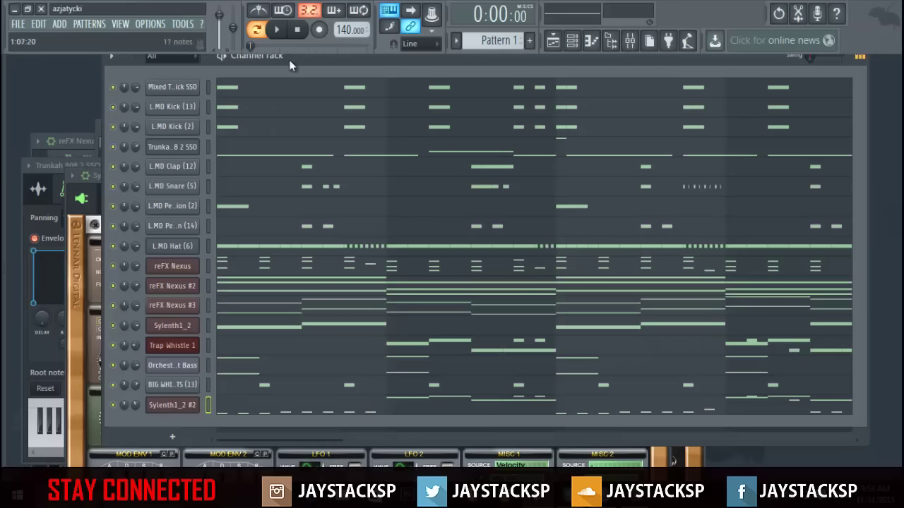
pyautogui.click(281, 34)
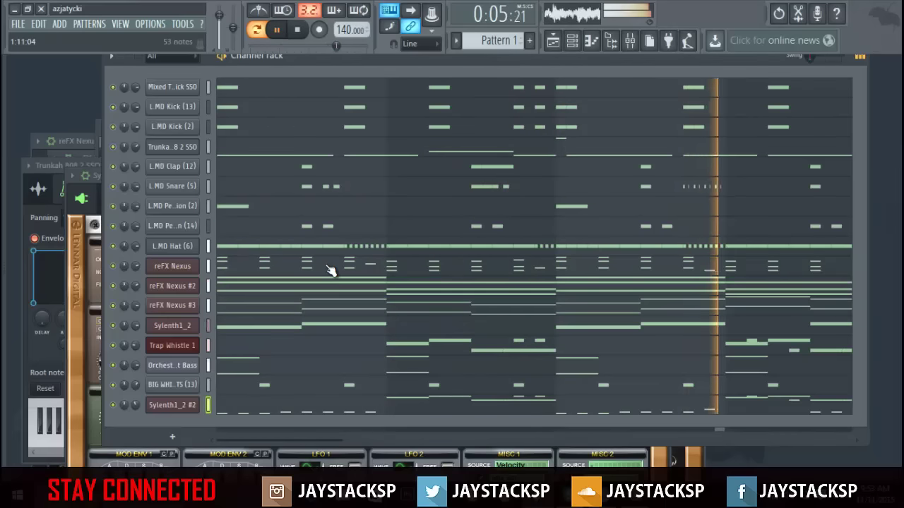
pyautogui.click(298, 30)
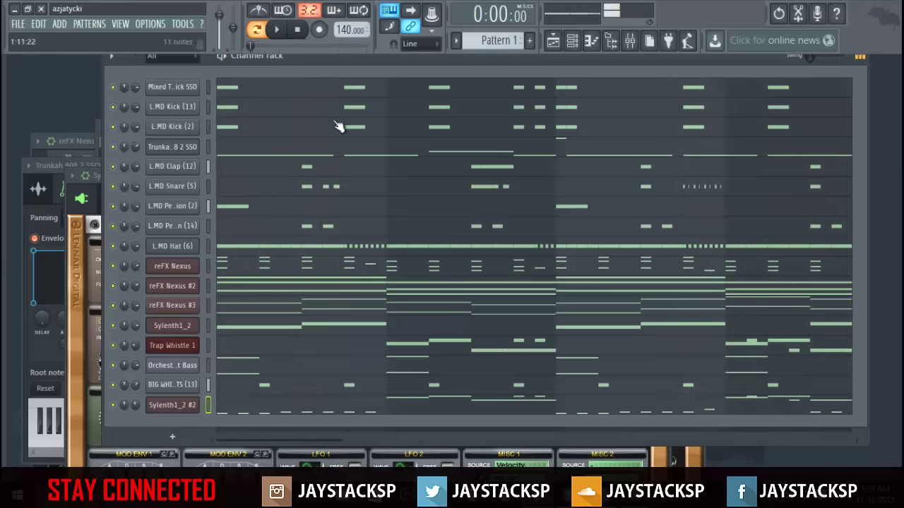